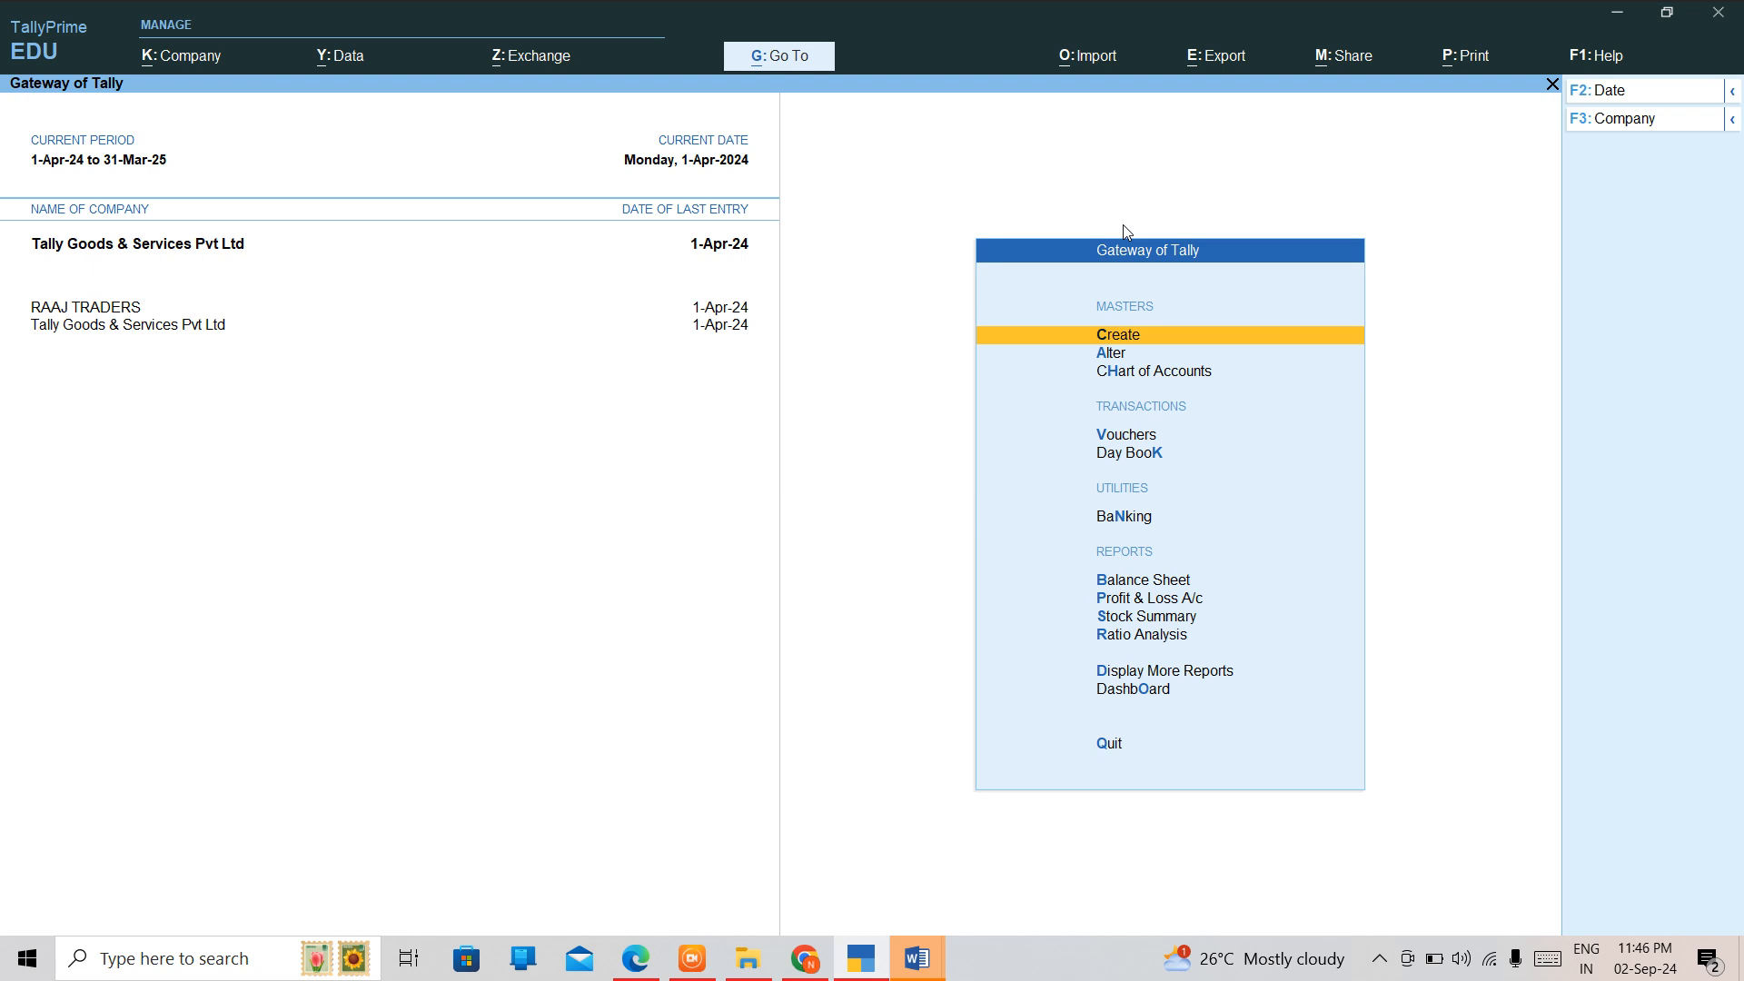
Expand the master creation list to include more and inactive masters, and filter it by "B".
{"action": "key", "text": "c"}
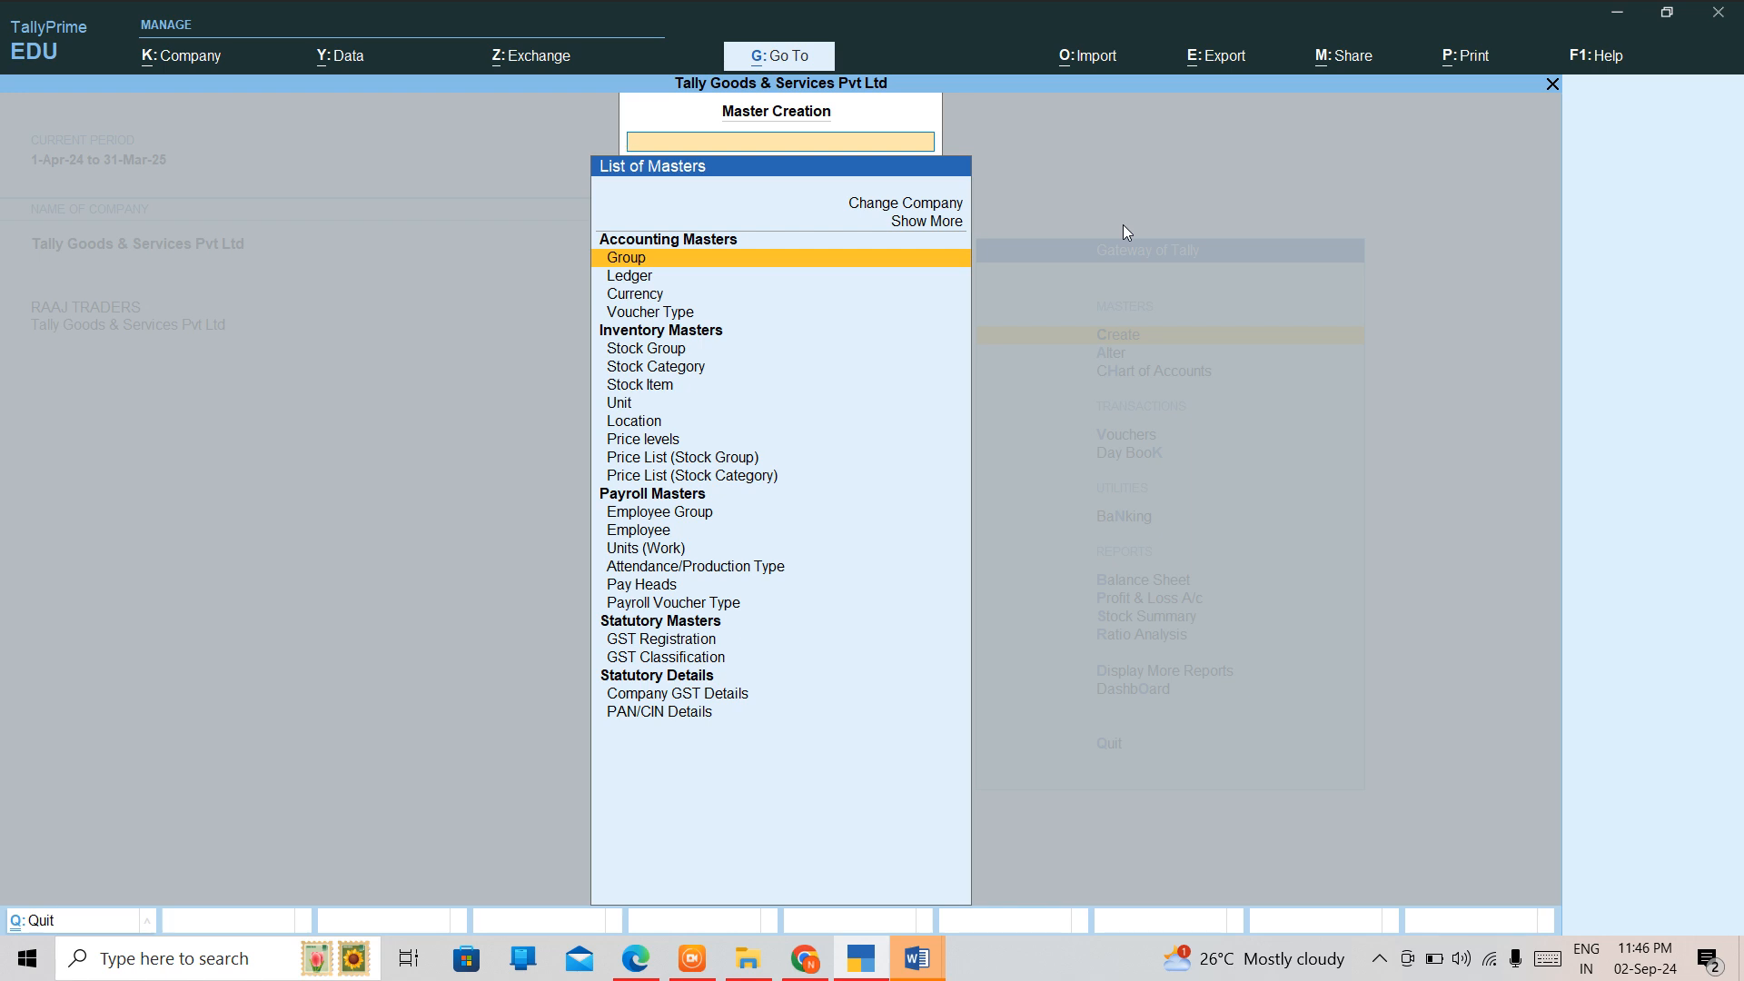
{"action": "key", "text": "Up"}
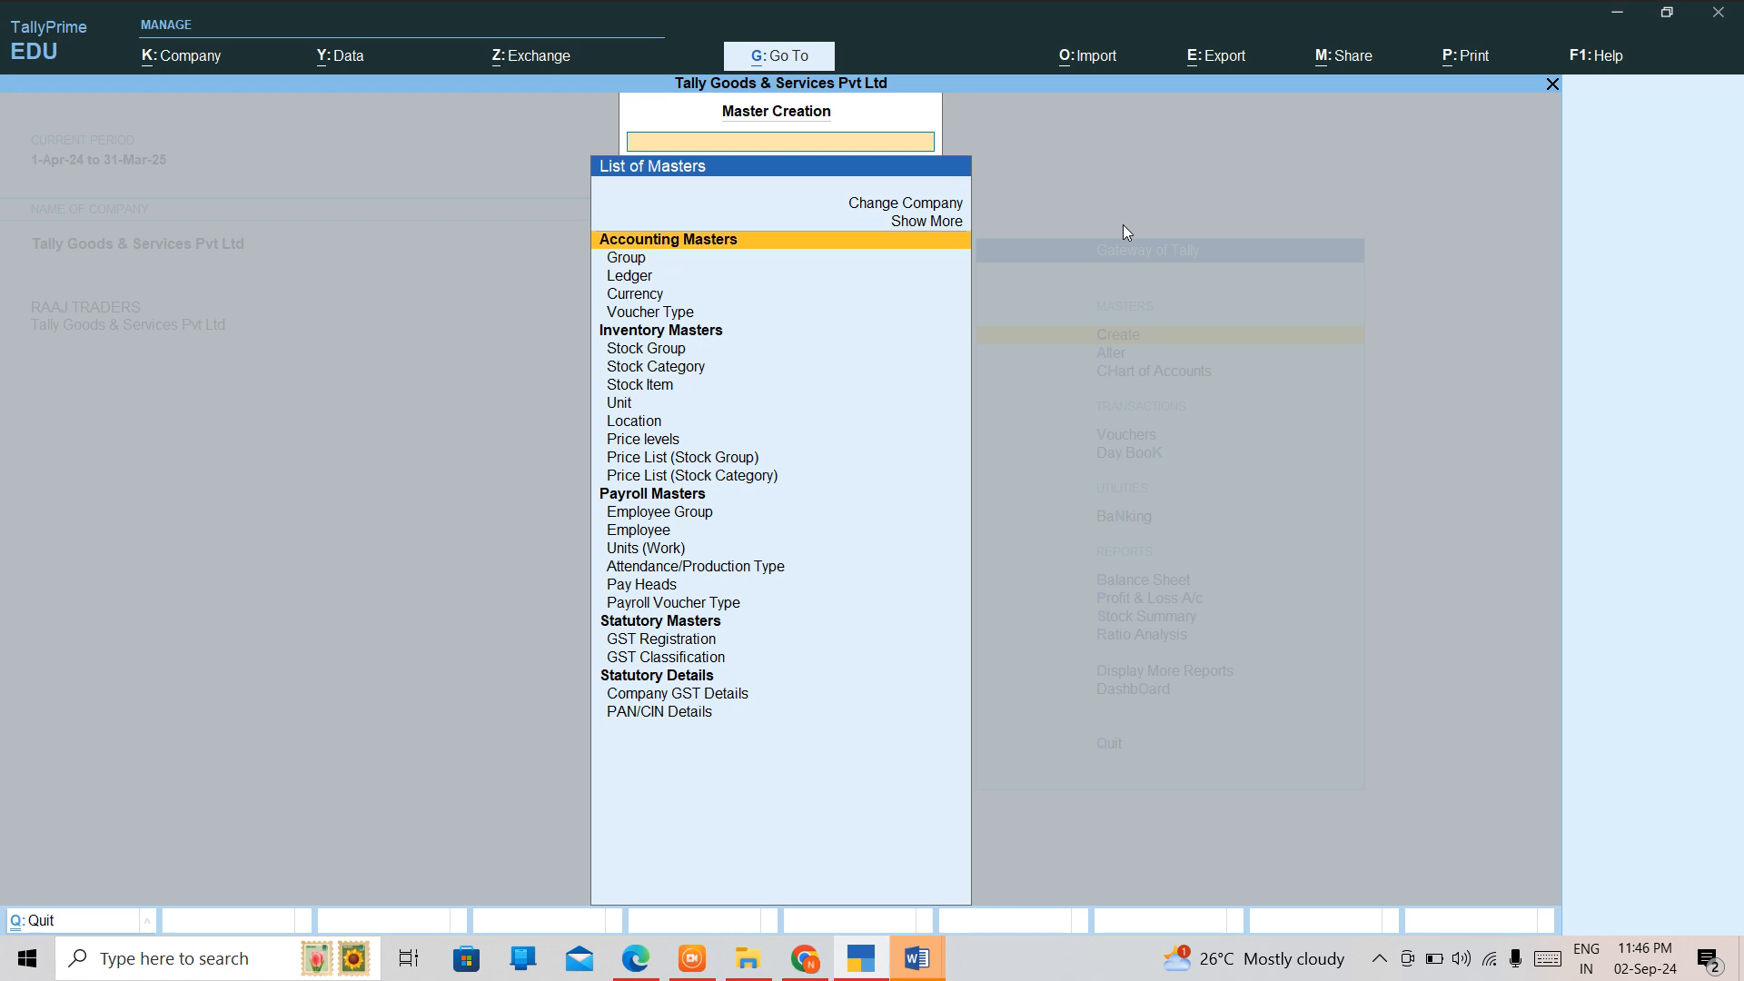
{"action": "key", "text": "Return"}
{"action": "key", "text": "Down"}
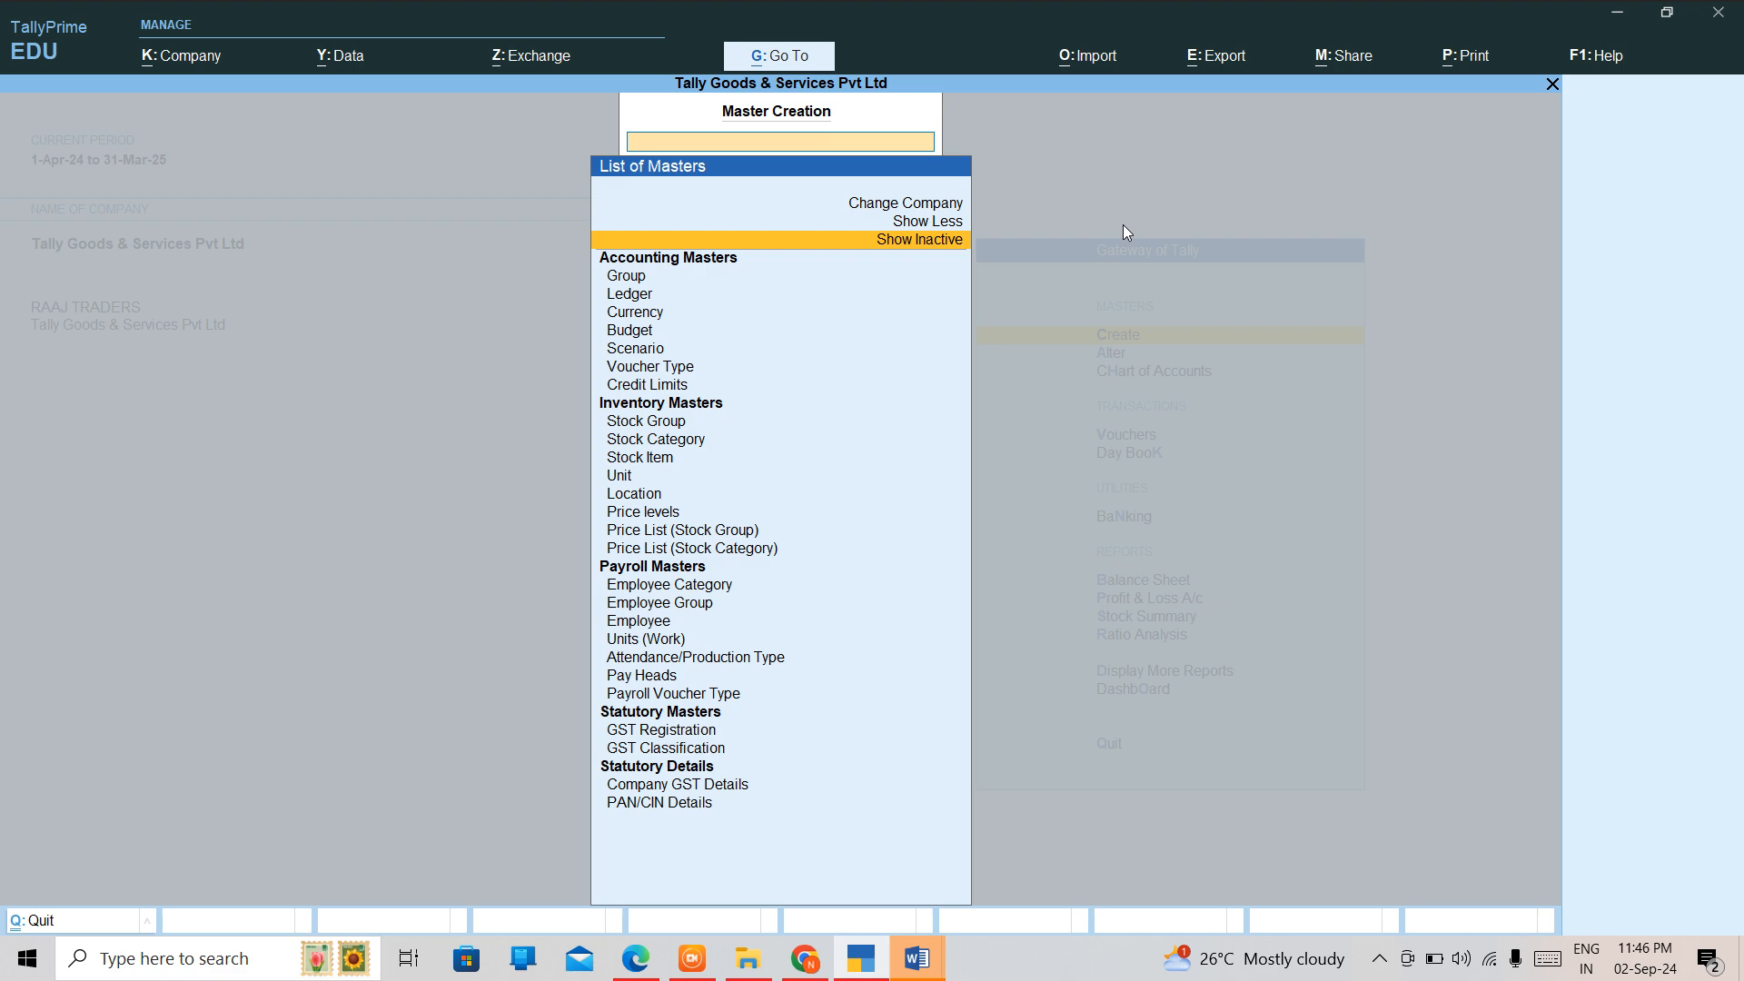
{"action": "key", "text": "Return"}
{"action": "type", "text": "B"}
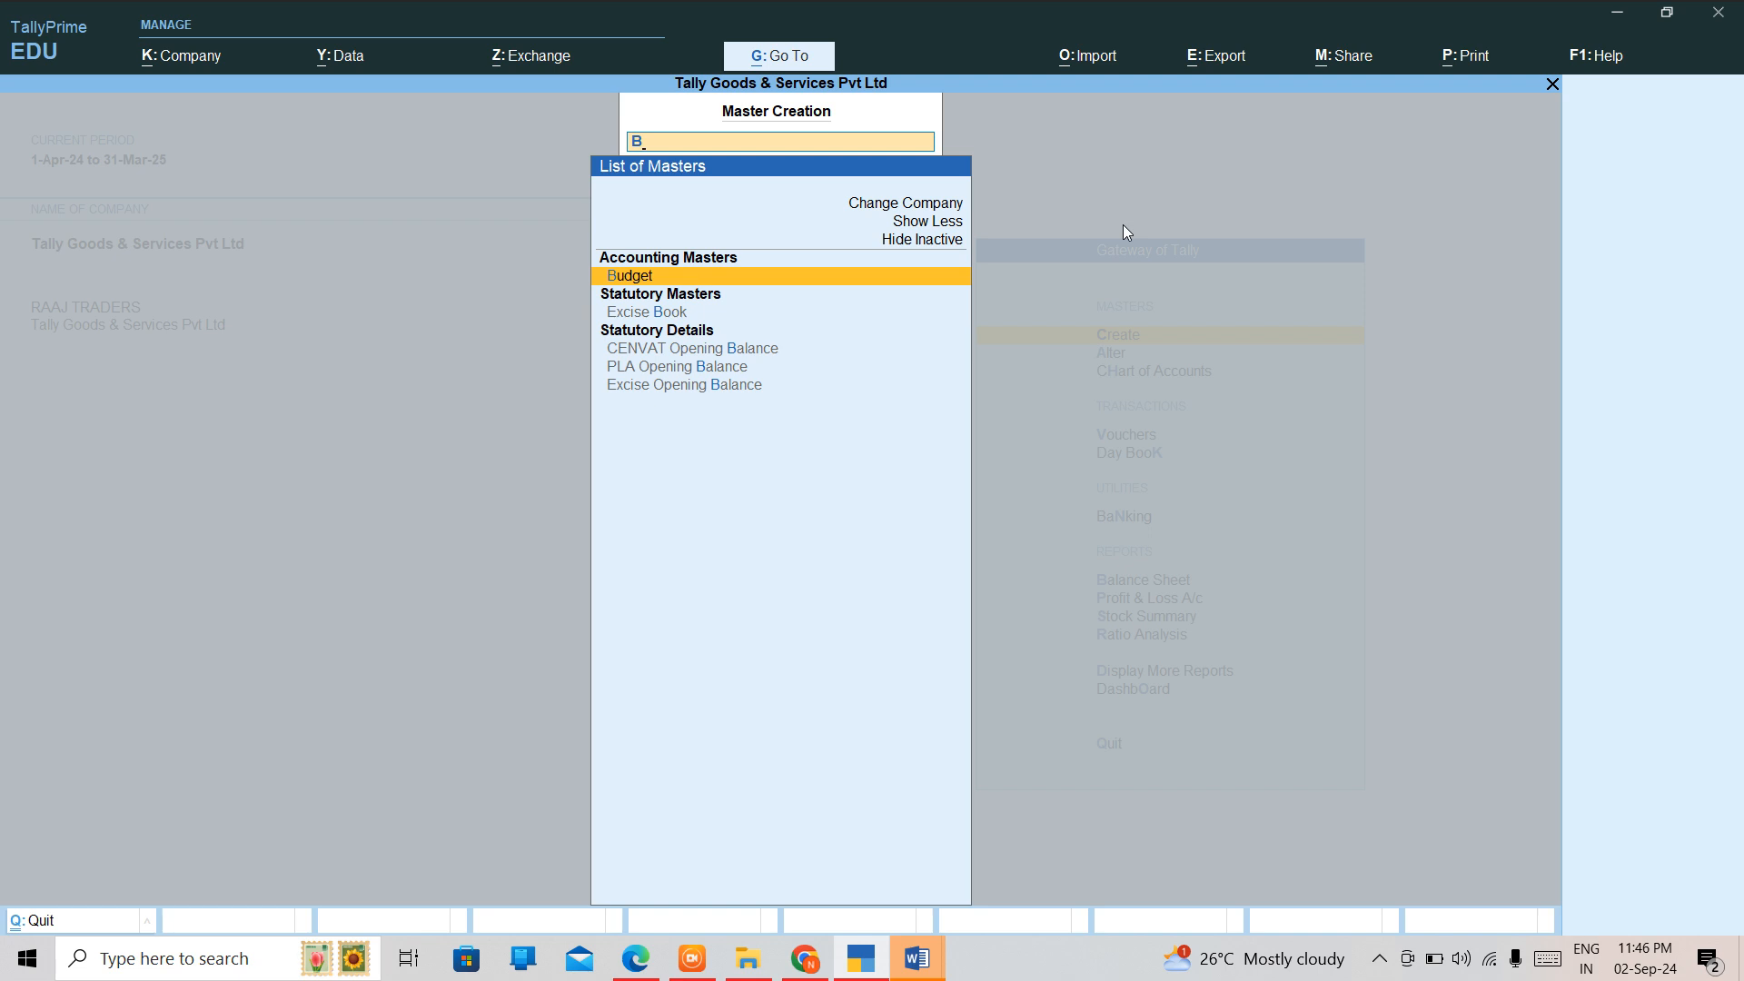
{"action": "key", "text": "BackSpace"}
{"action": "key", "text": "Escape"}
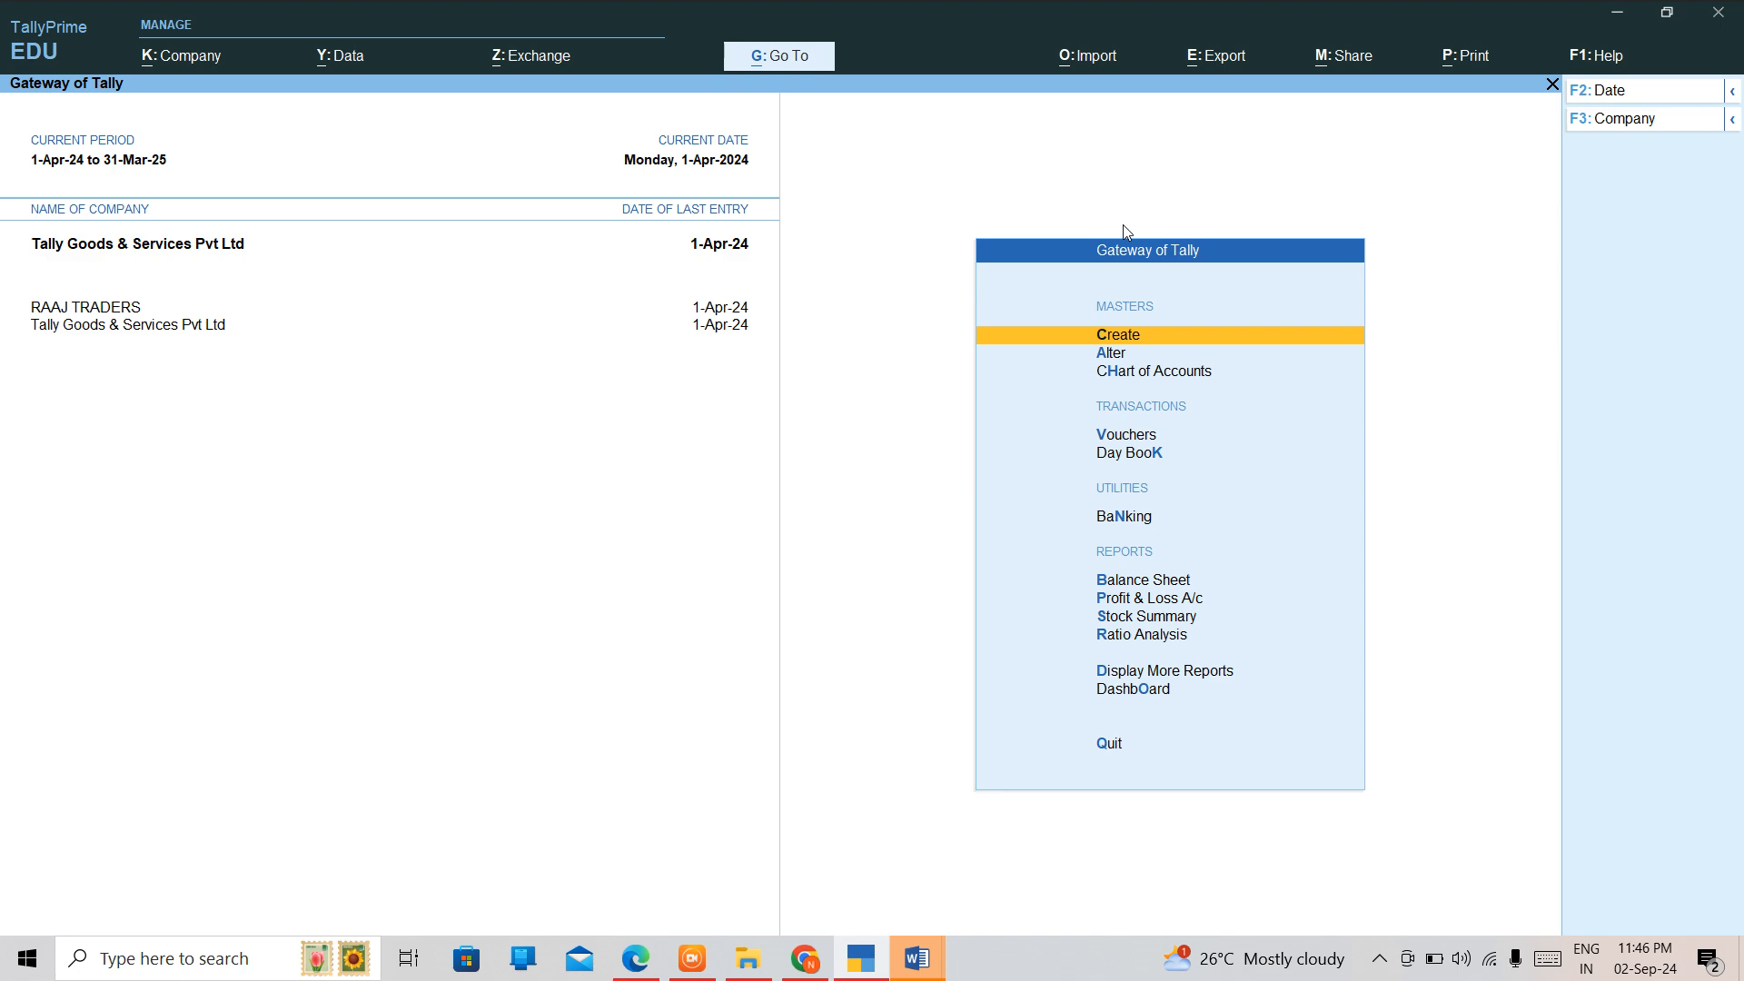
Select the company TALLY TOP TRADERS from the list of companies.
{"action": "key", "text": "alt+k"}
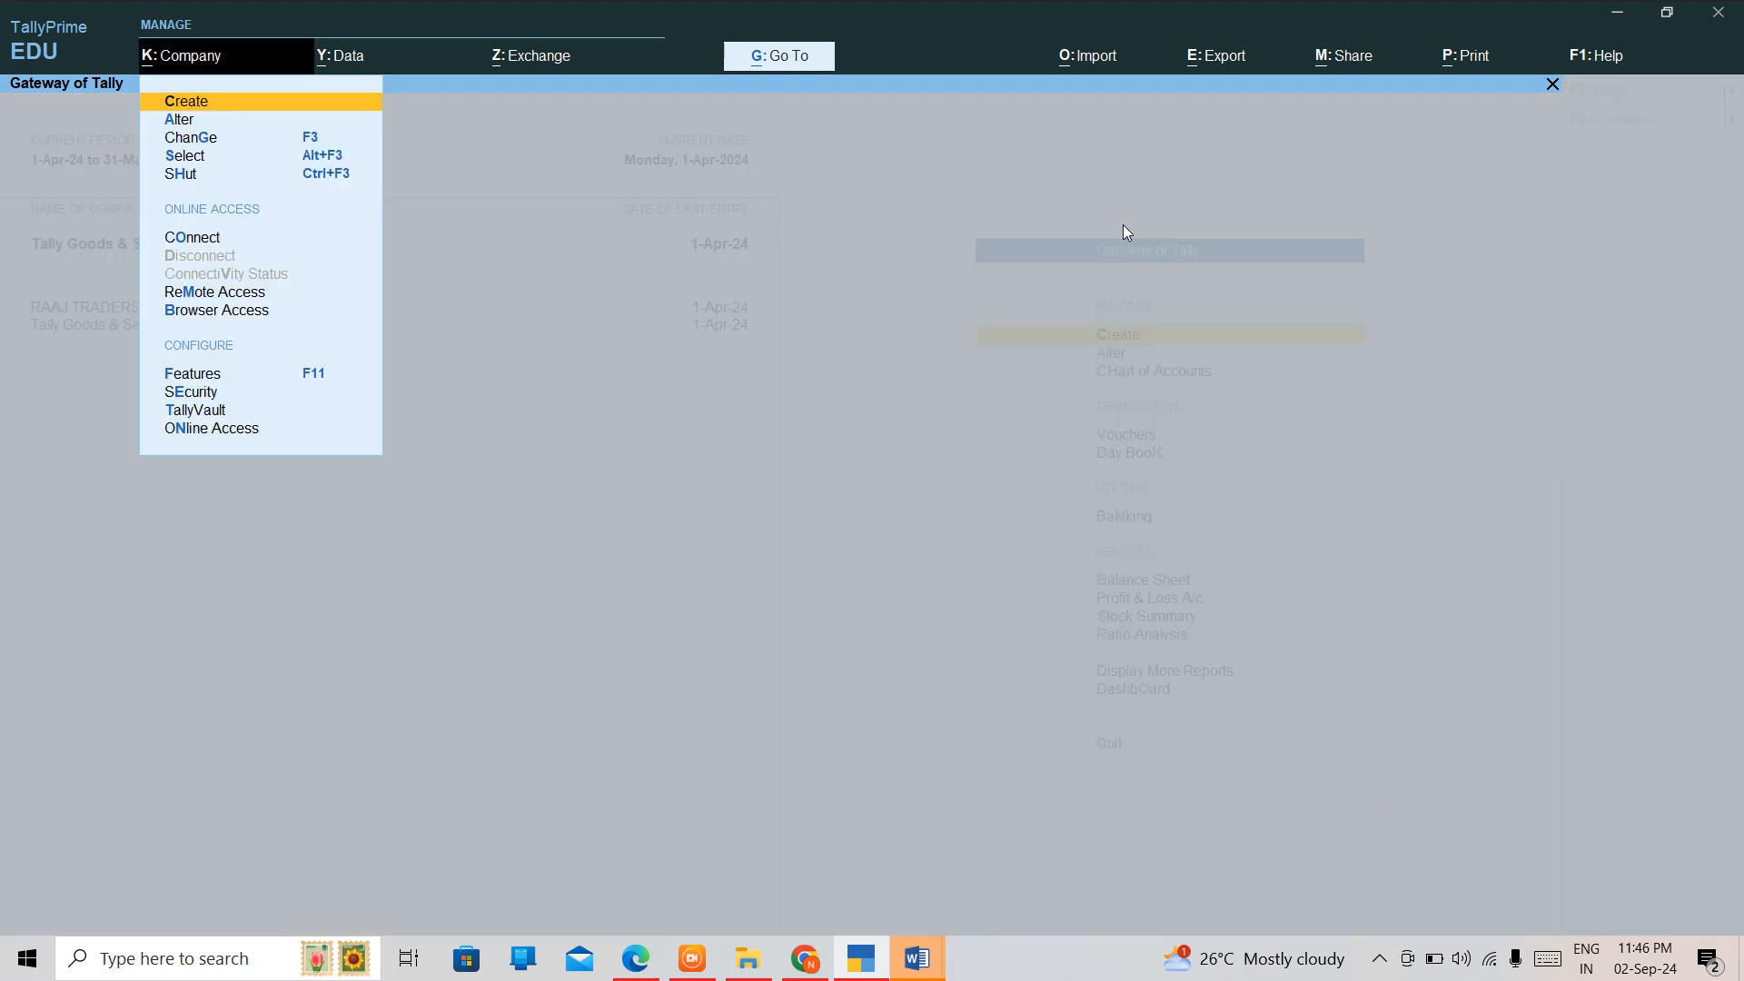
{"action": "key", "text": "Down"}
{"action": "key", "text": "Down"}
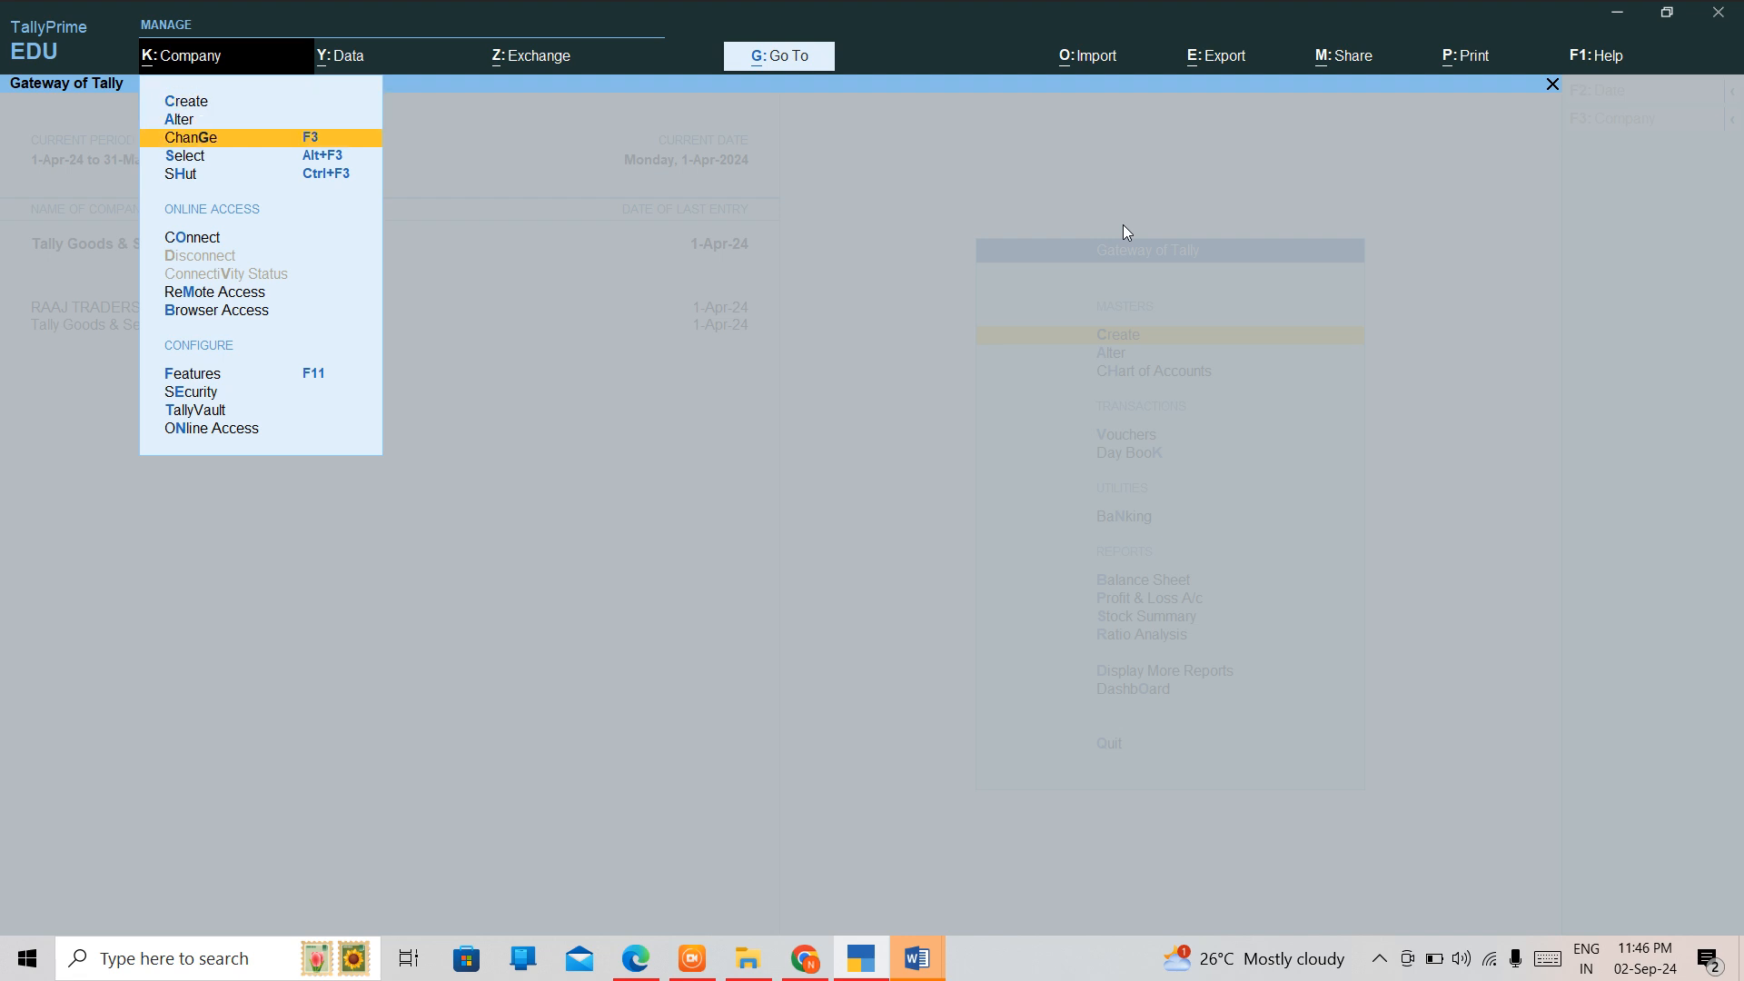
{"action": "key", "text": "Down"}
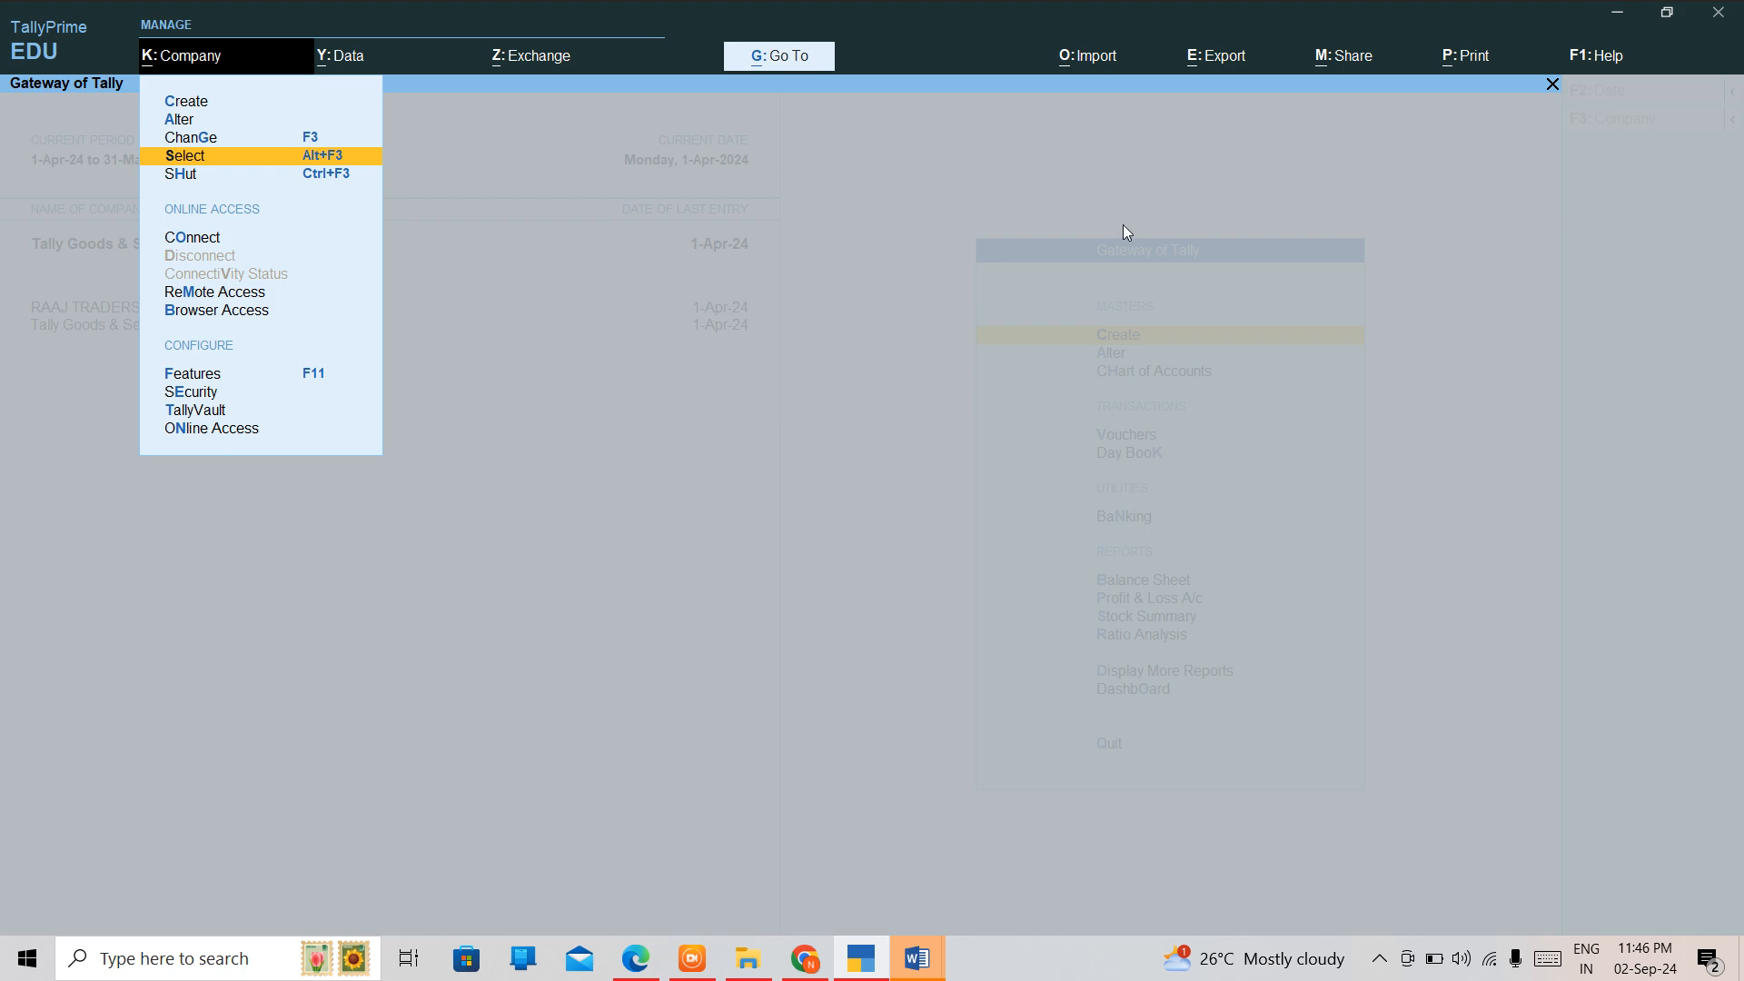
{"action": "key", "text": "Return"}
{"action": "key", "text": "Down"}
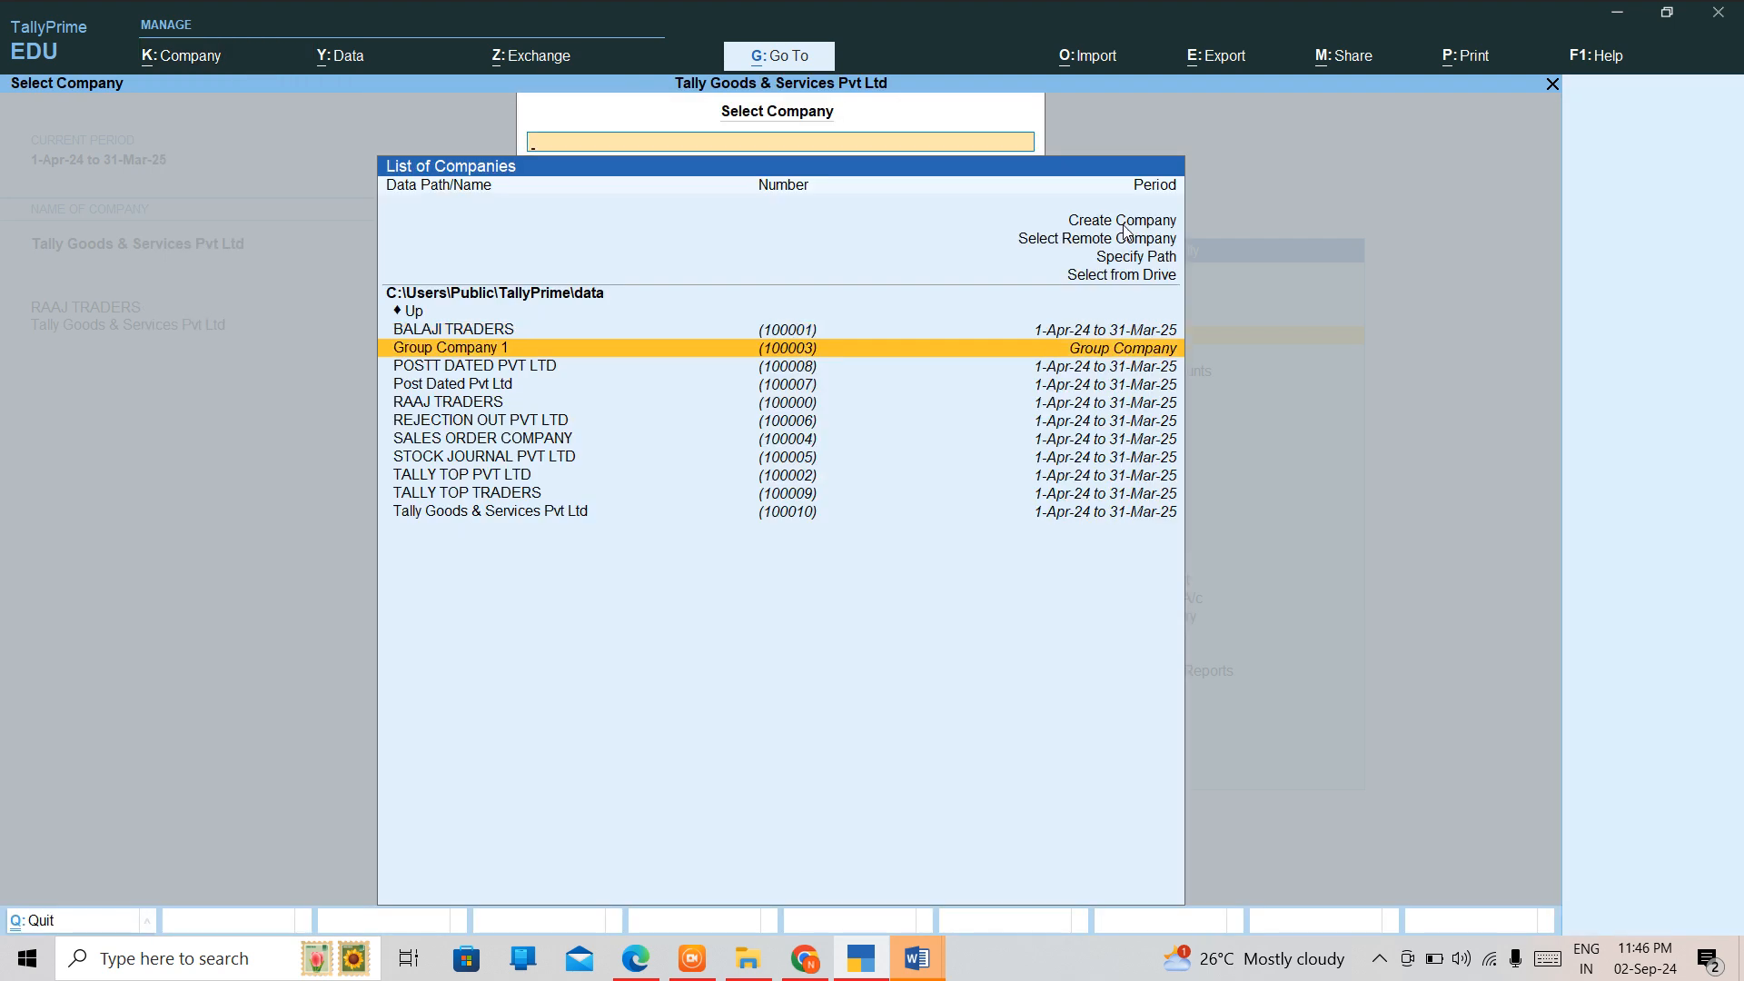
{"action": "key", "text": "Down"}
{"action": "key", "text": "Down"}
{"action": "key", "text": "Down"}
{"action": "key", "text": "Down"}
{"action": "key", "text": "Down"}
{"action": "key", "text": "Down"}
{"action": "key", "text": "Down"}
{"action": "key", "text": "Down"}
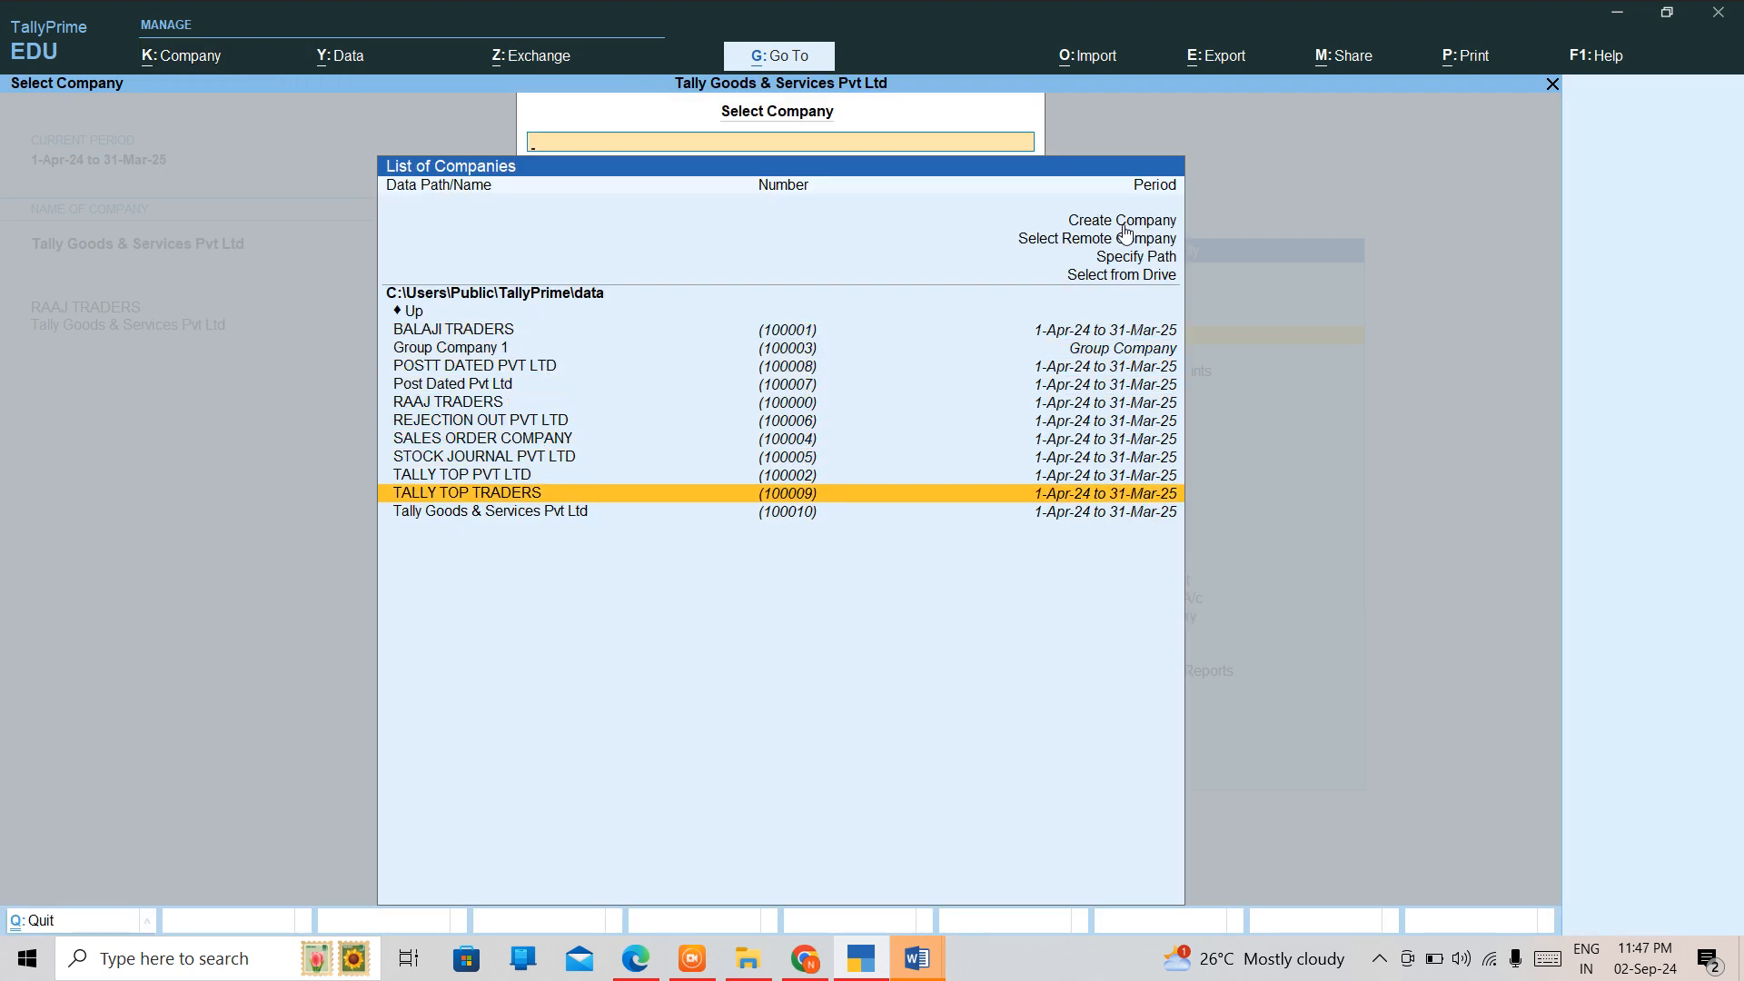
{"action": "key", "text": "Return"}
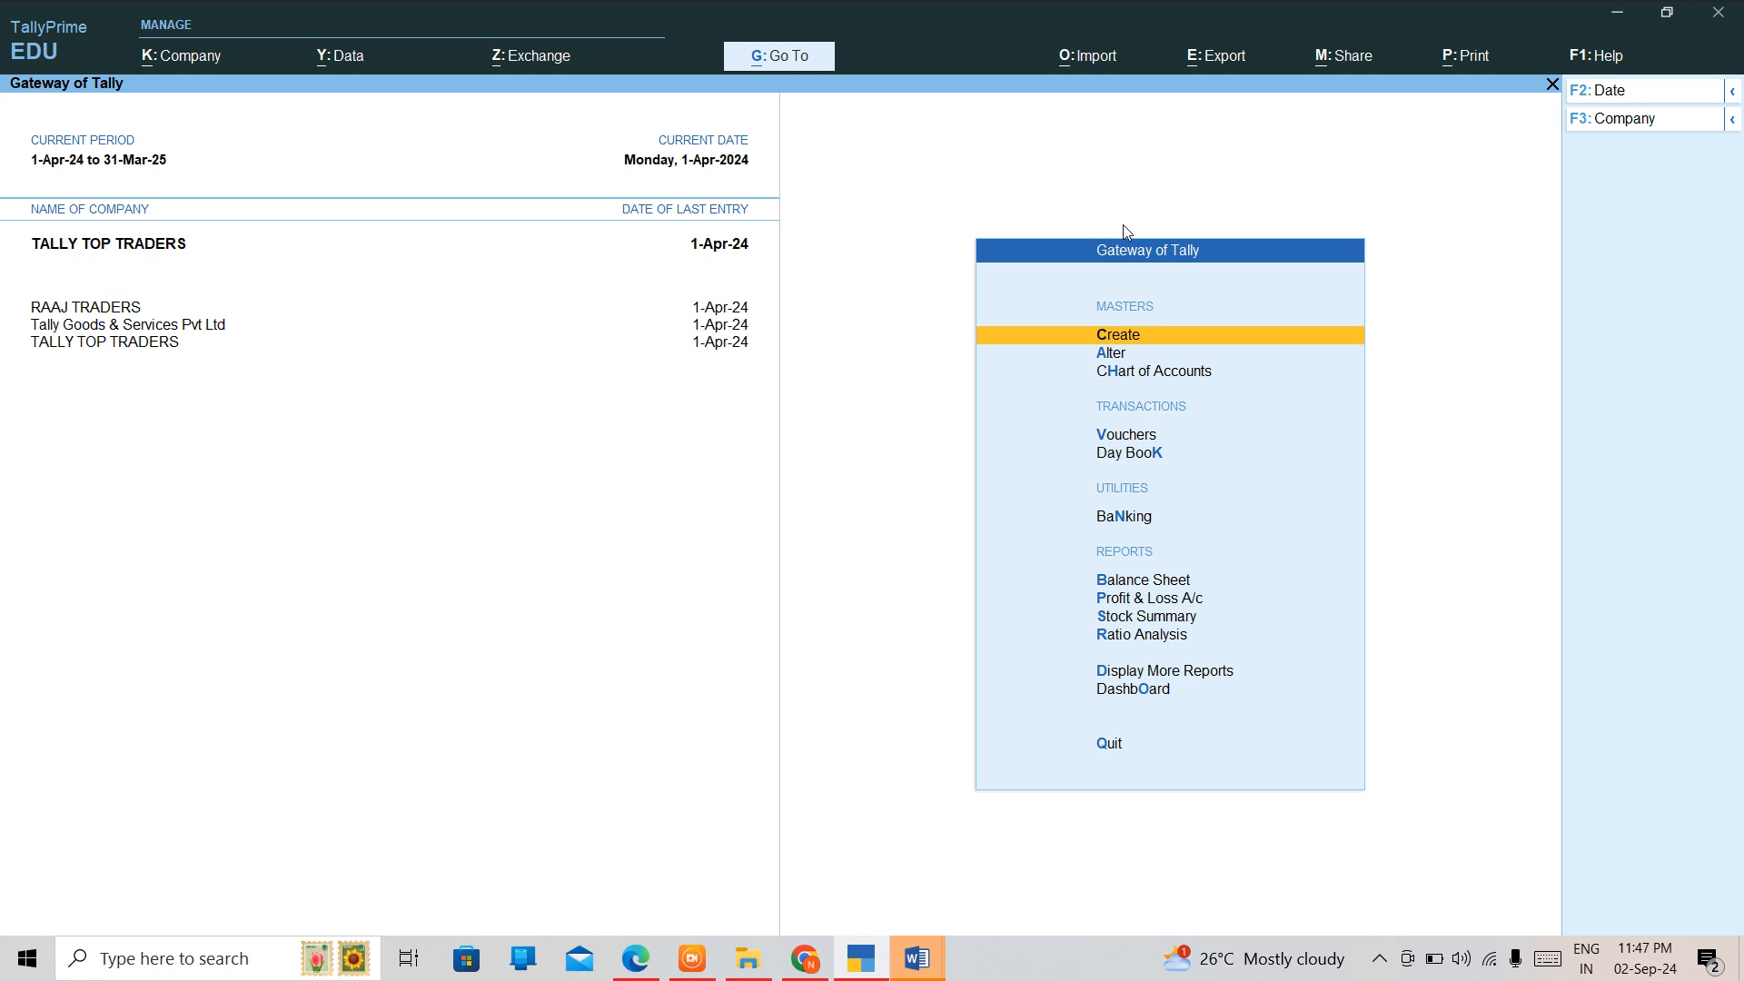
Open the creation form for a new stock item.
{"action": "key", "text": "Return"}
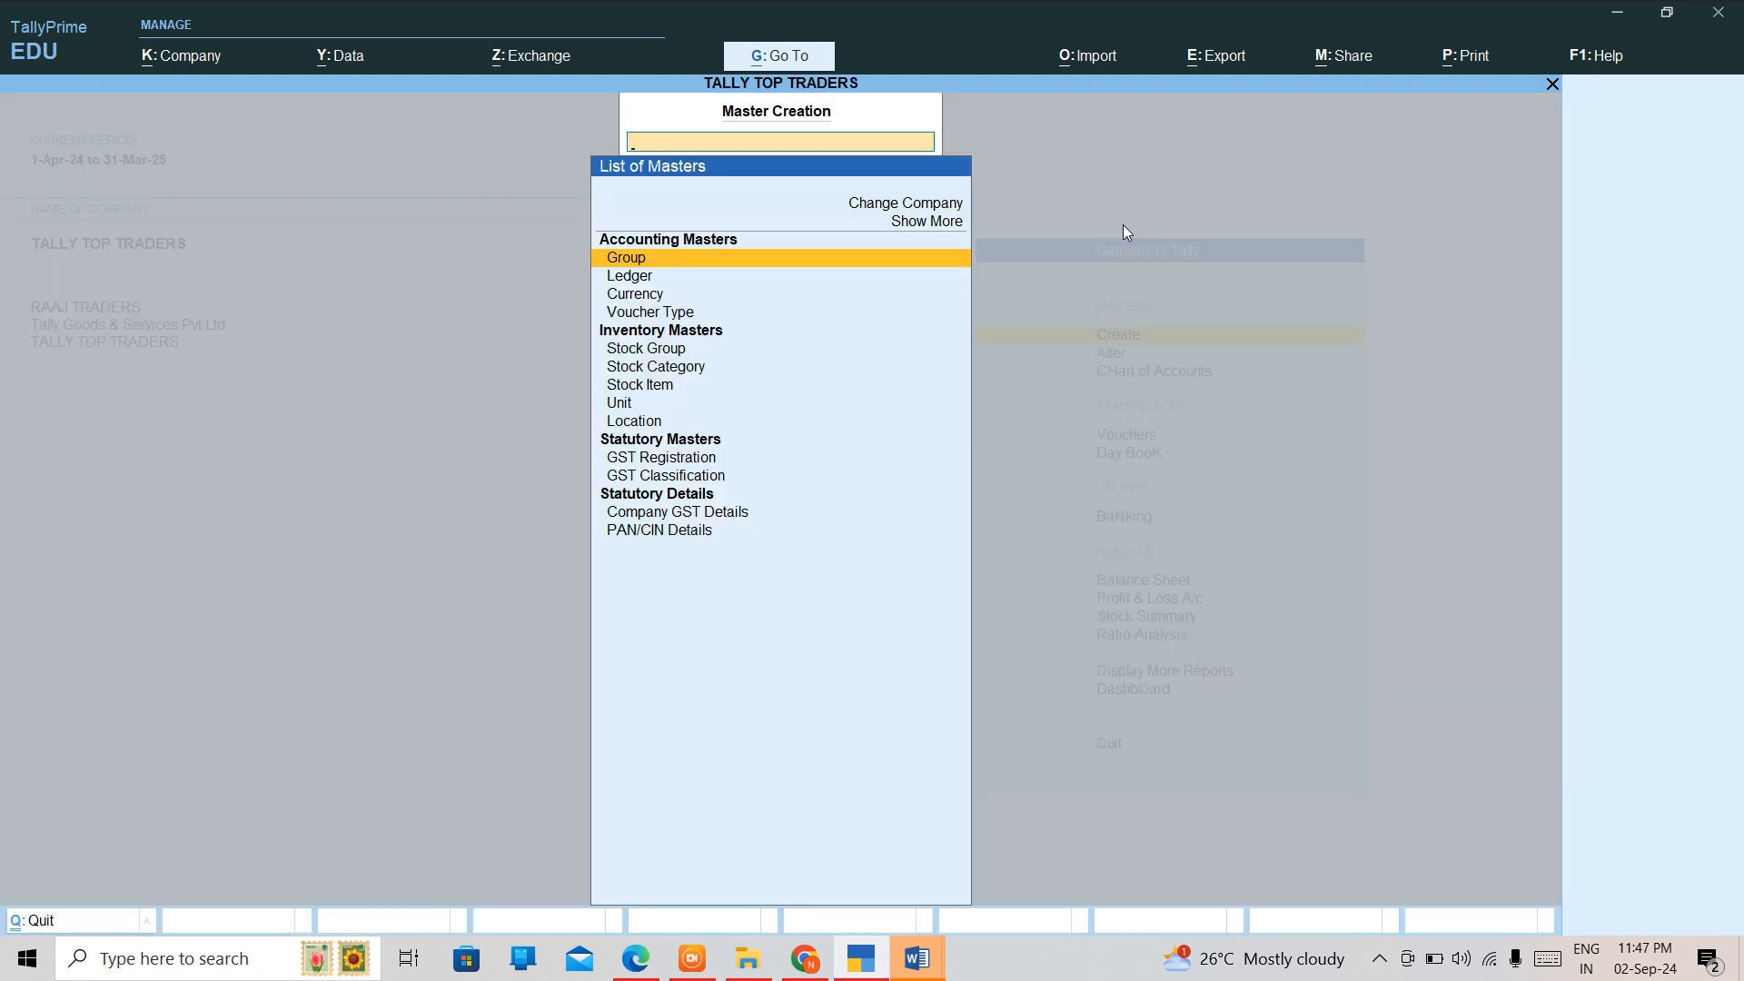
{"action": "key", "text": "Down"}
{"action": "key", "text": "Down"}
{"action": "key", "text": "Down"}
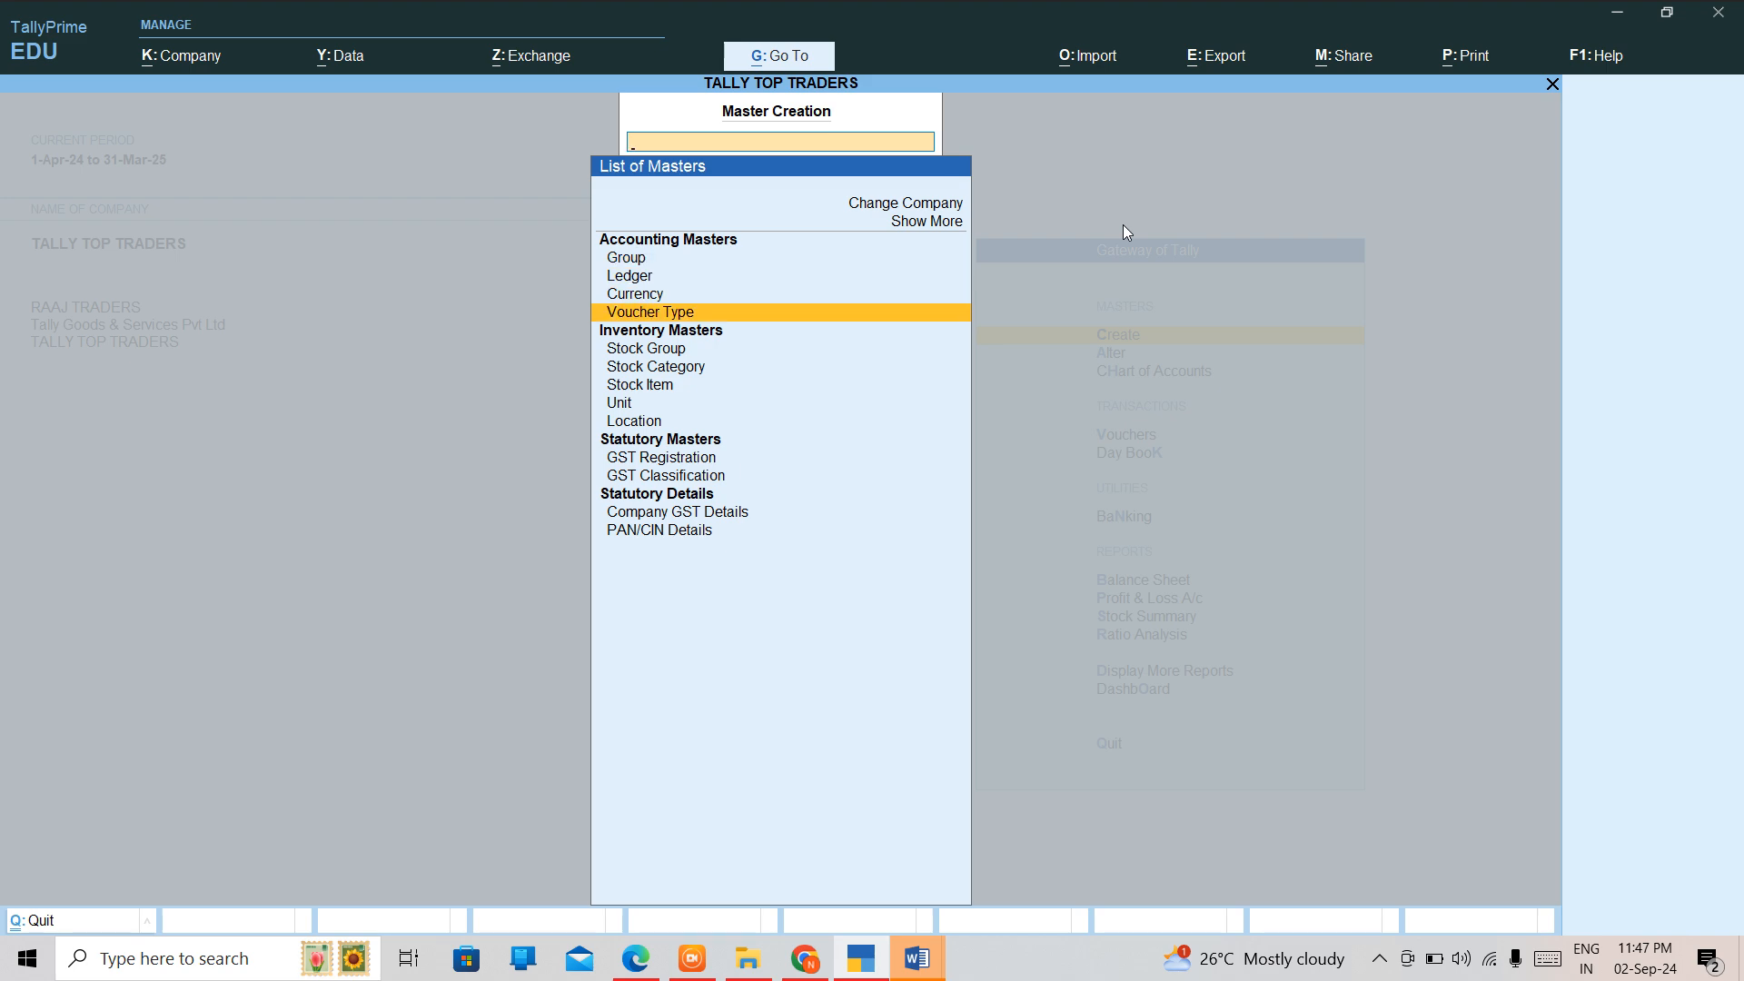
{"action": "key", "text": "Down"}
{"action": "key", "text": "Down"}
{"action": "key", "text": "Down"}
{"action": "key", "text": "Down"}
{"action": "key", "text": "Return"}
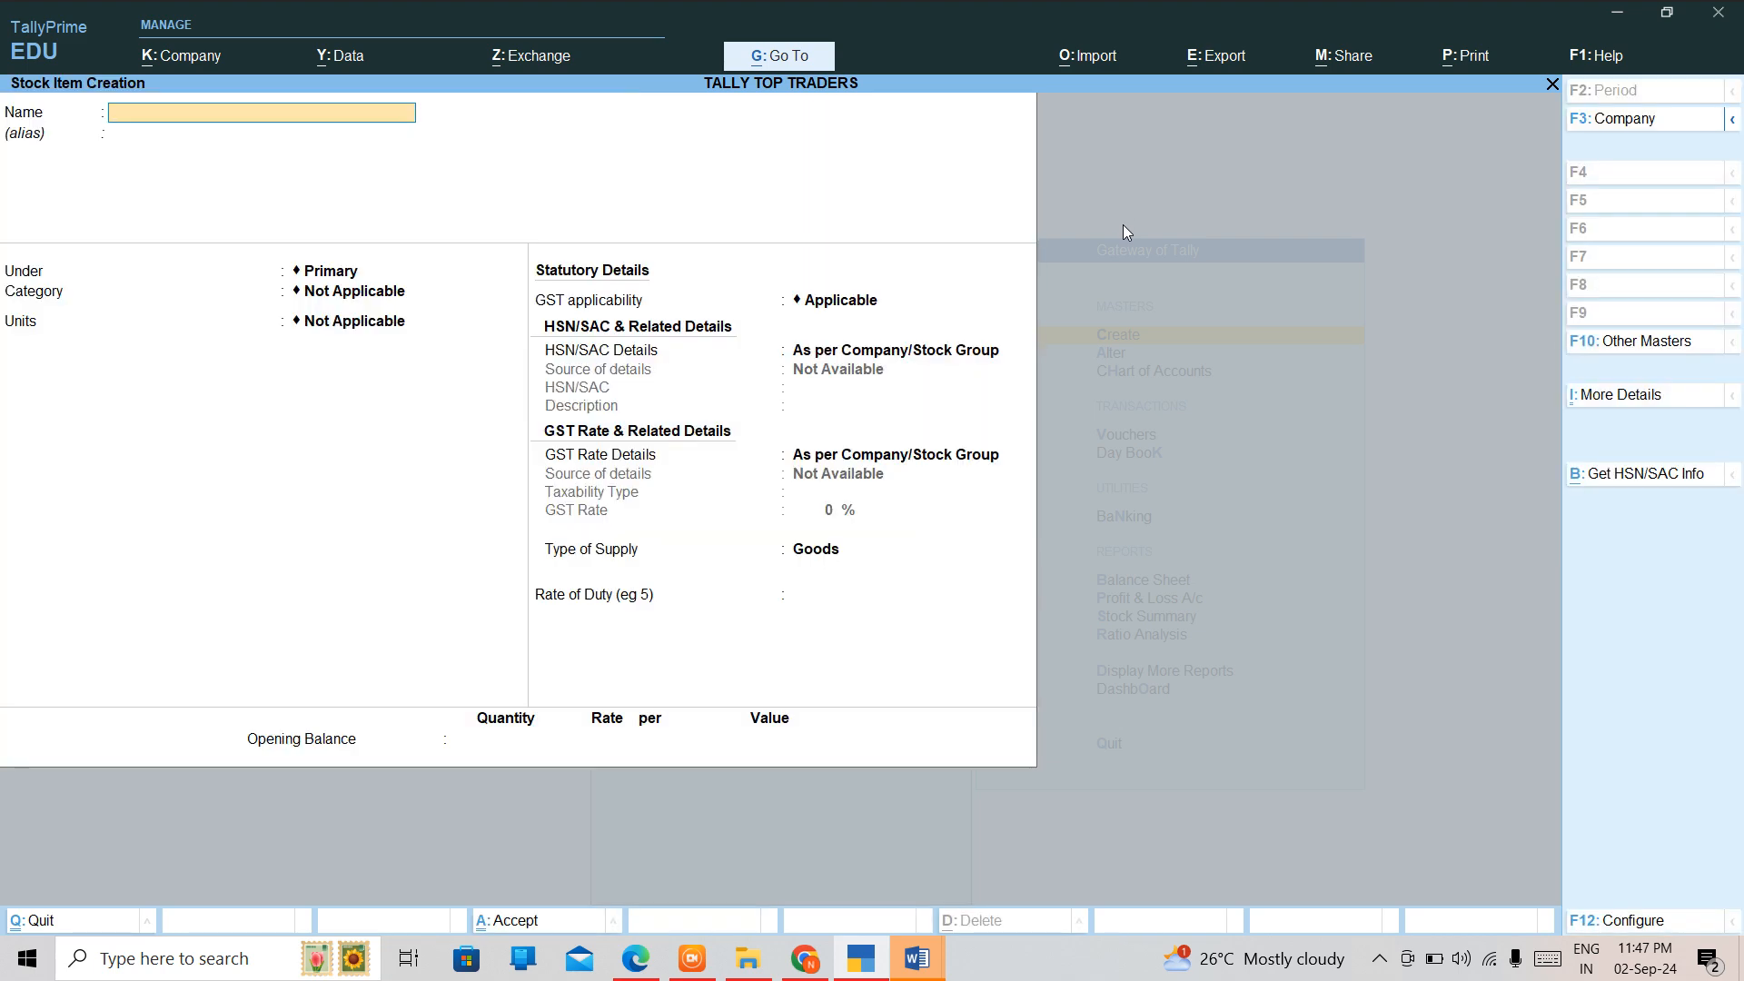
Try to set Components List (Bill of Materials) to Yes in the stock item configuration, and leave the stock item form.
{"action": "key", "text": "F12"}
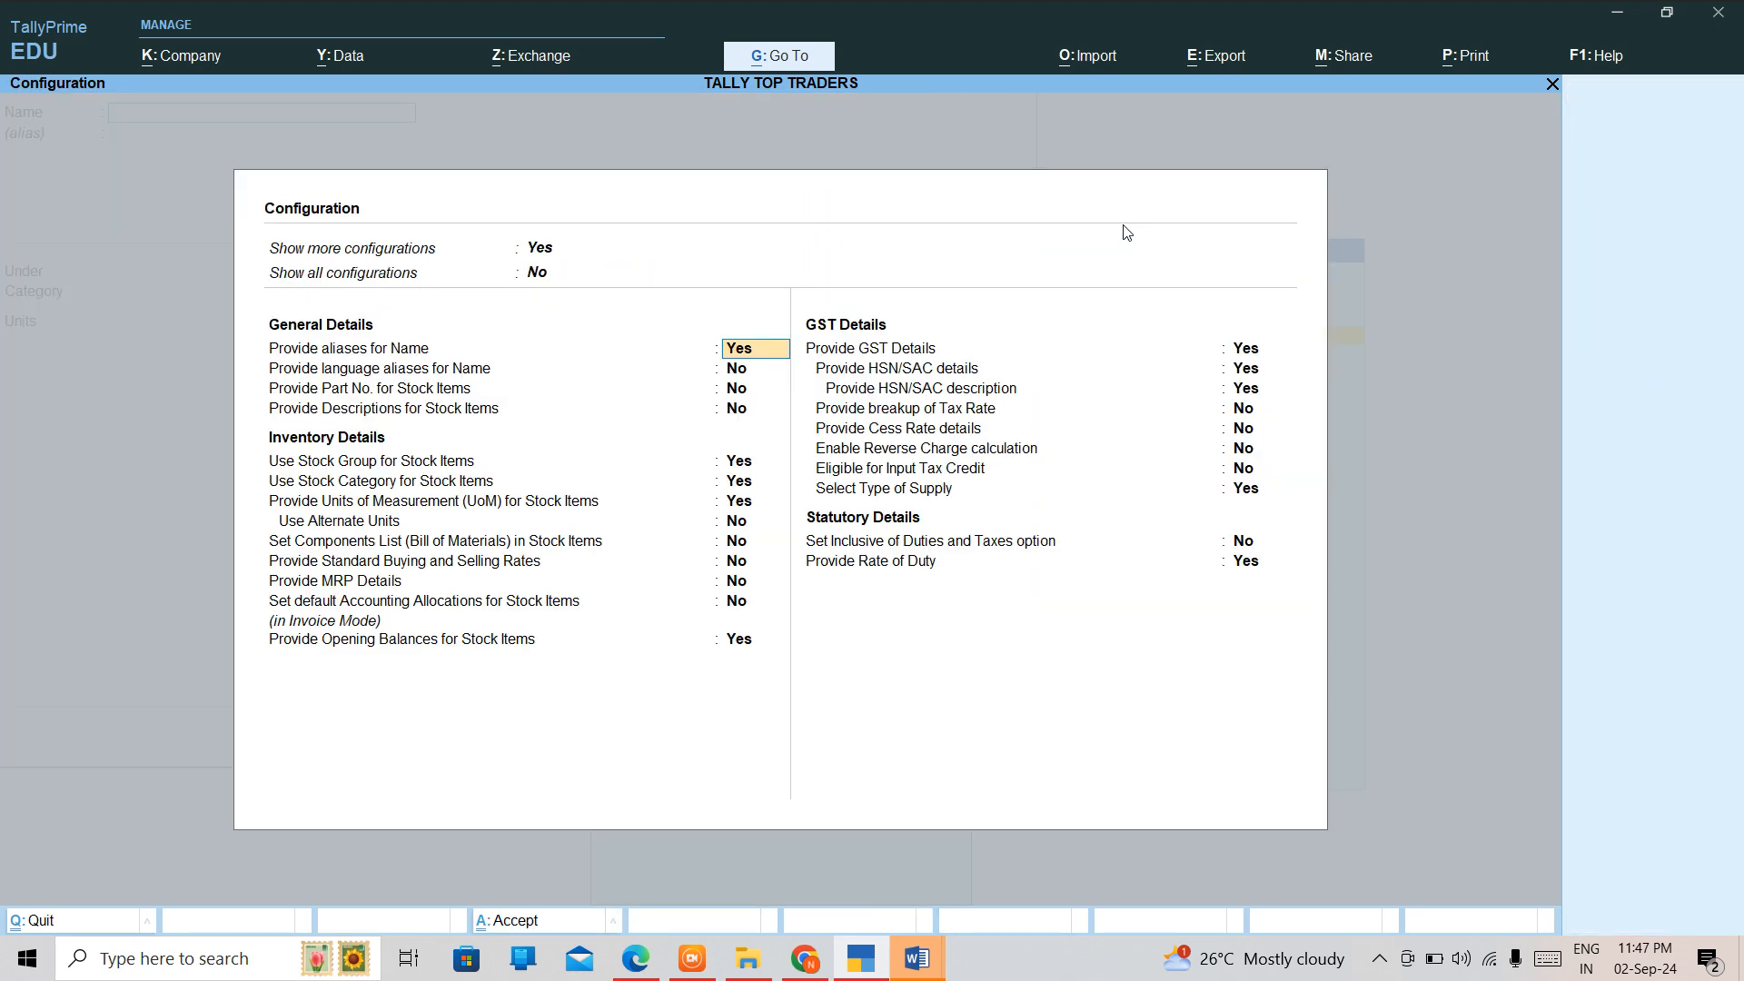
{"action": "key", "text": "Up"}
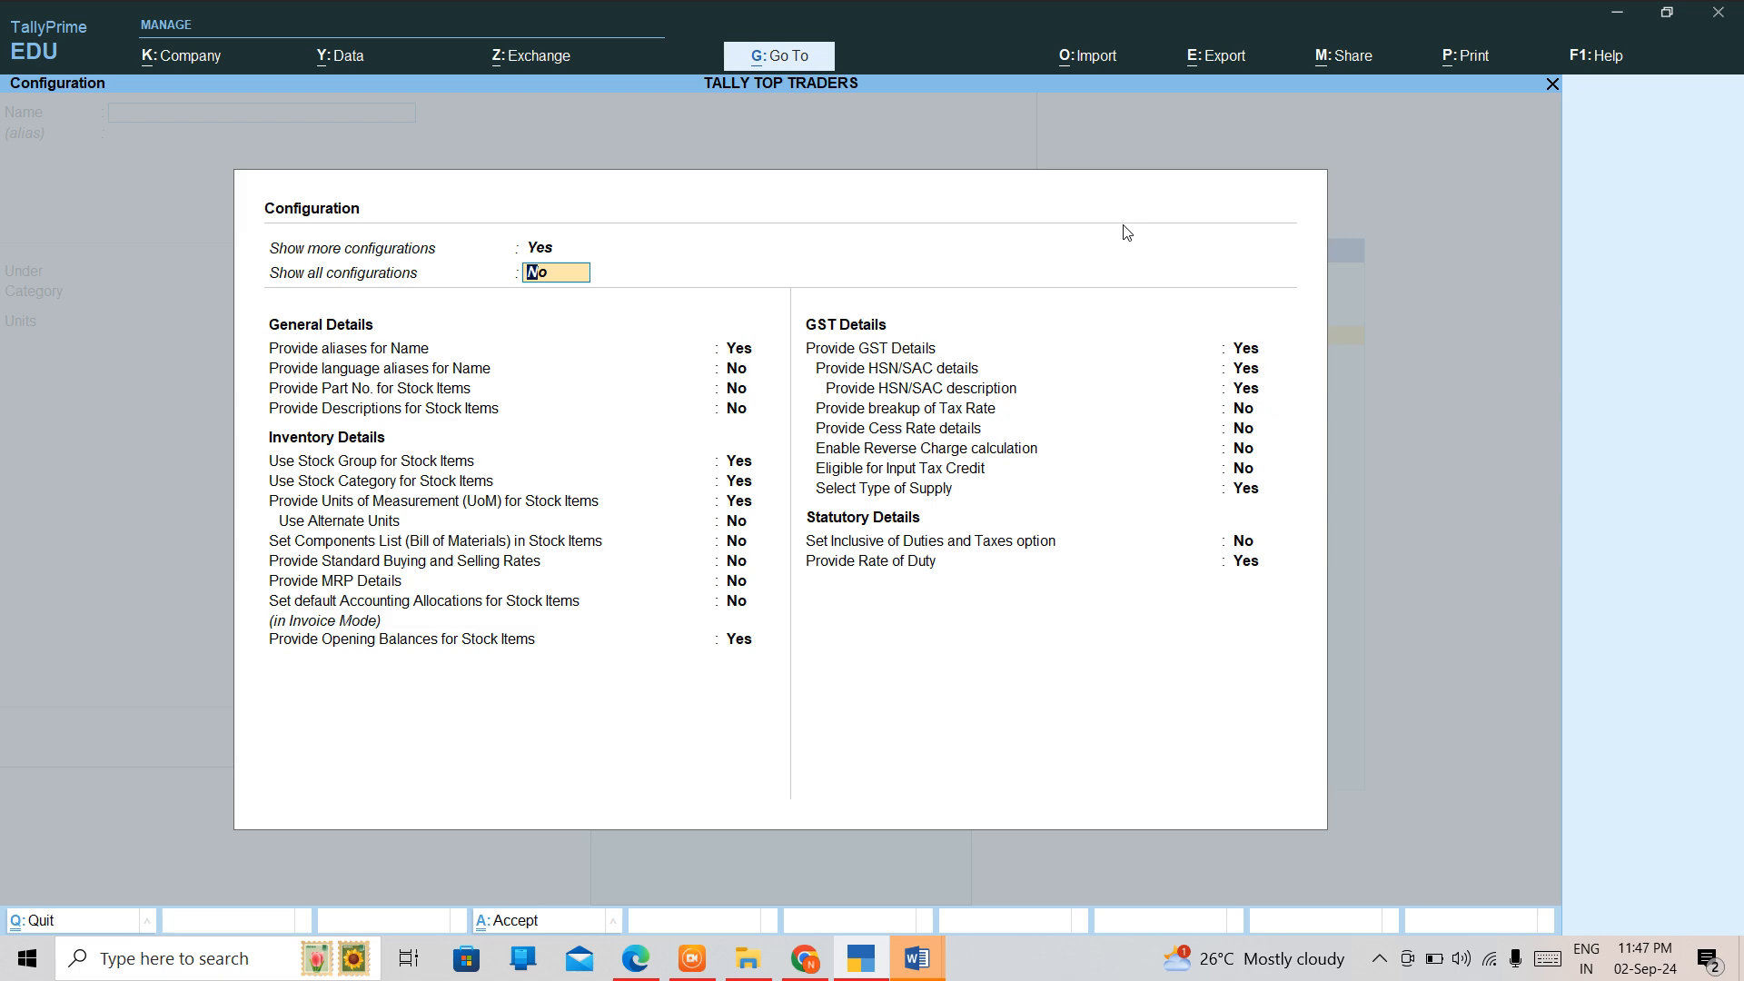
{"action": "key", "text": "Return"}
{"action": "key", "text": "Return"}
{"action": "key", "text": "Return"}
{"action": "key", "text": "Return"}
{"action": "key", "text": "Return"}
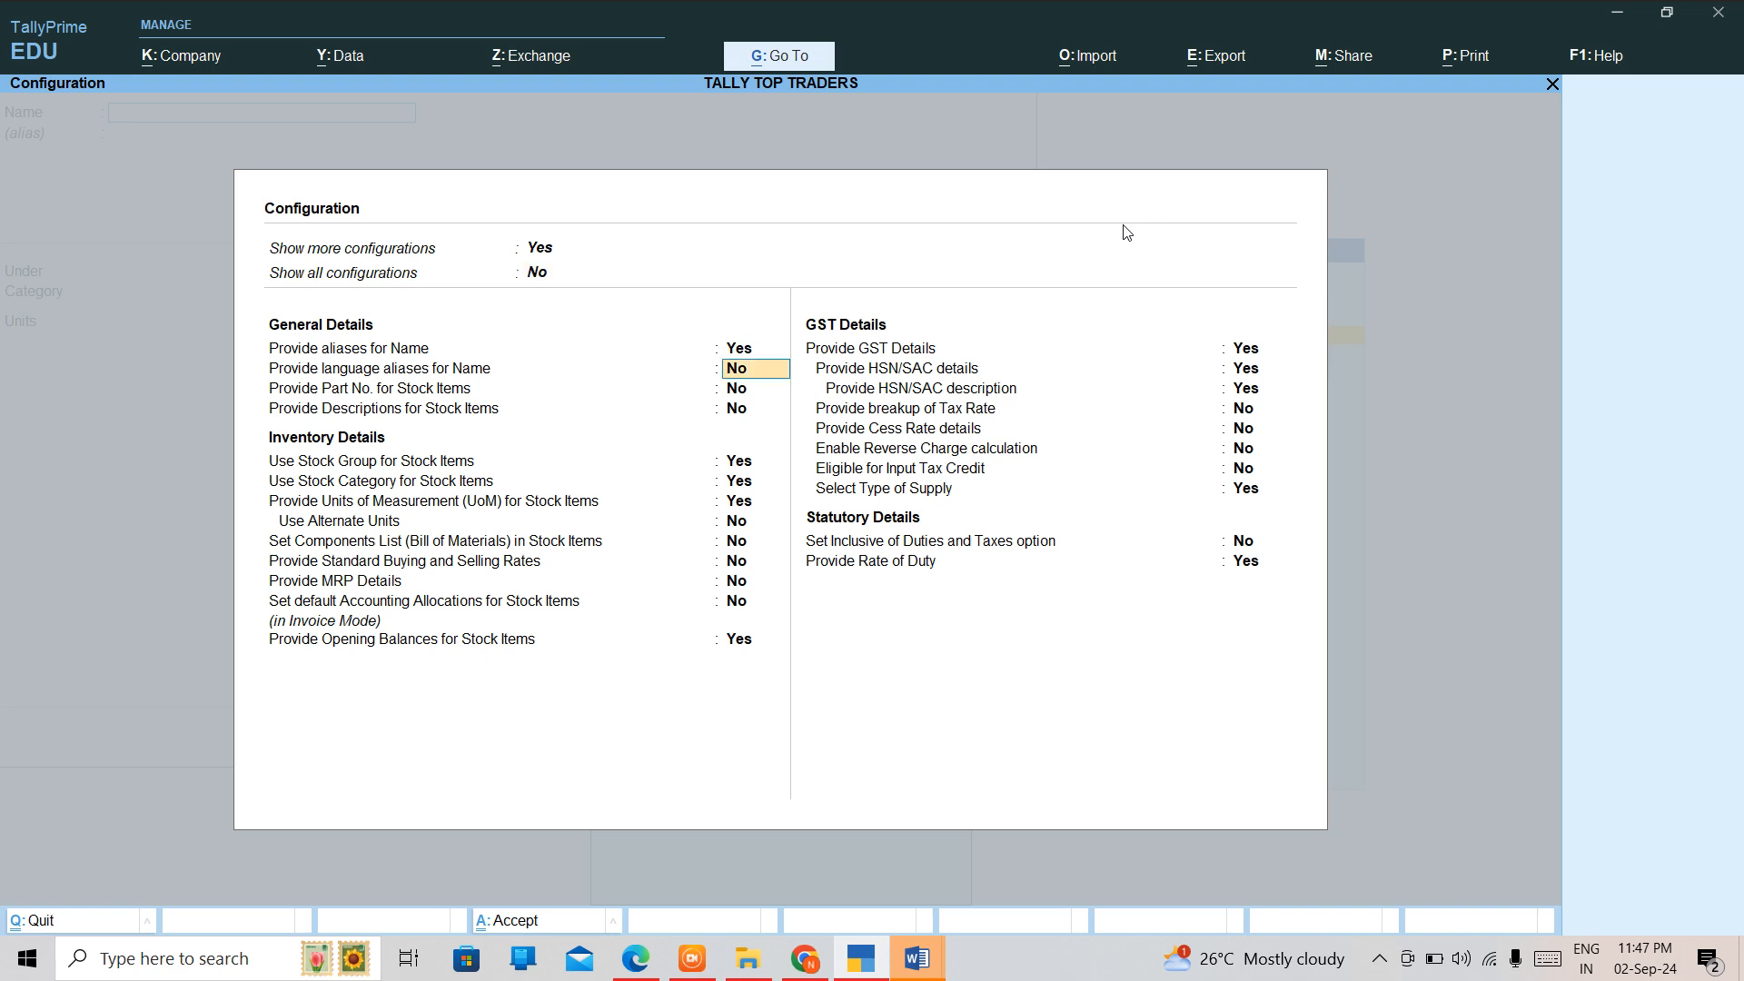
{"action": "key", "text": "Return"}
{"action": "key", "text": "Return"}
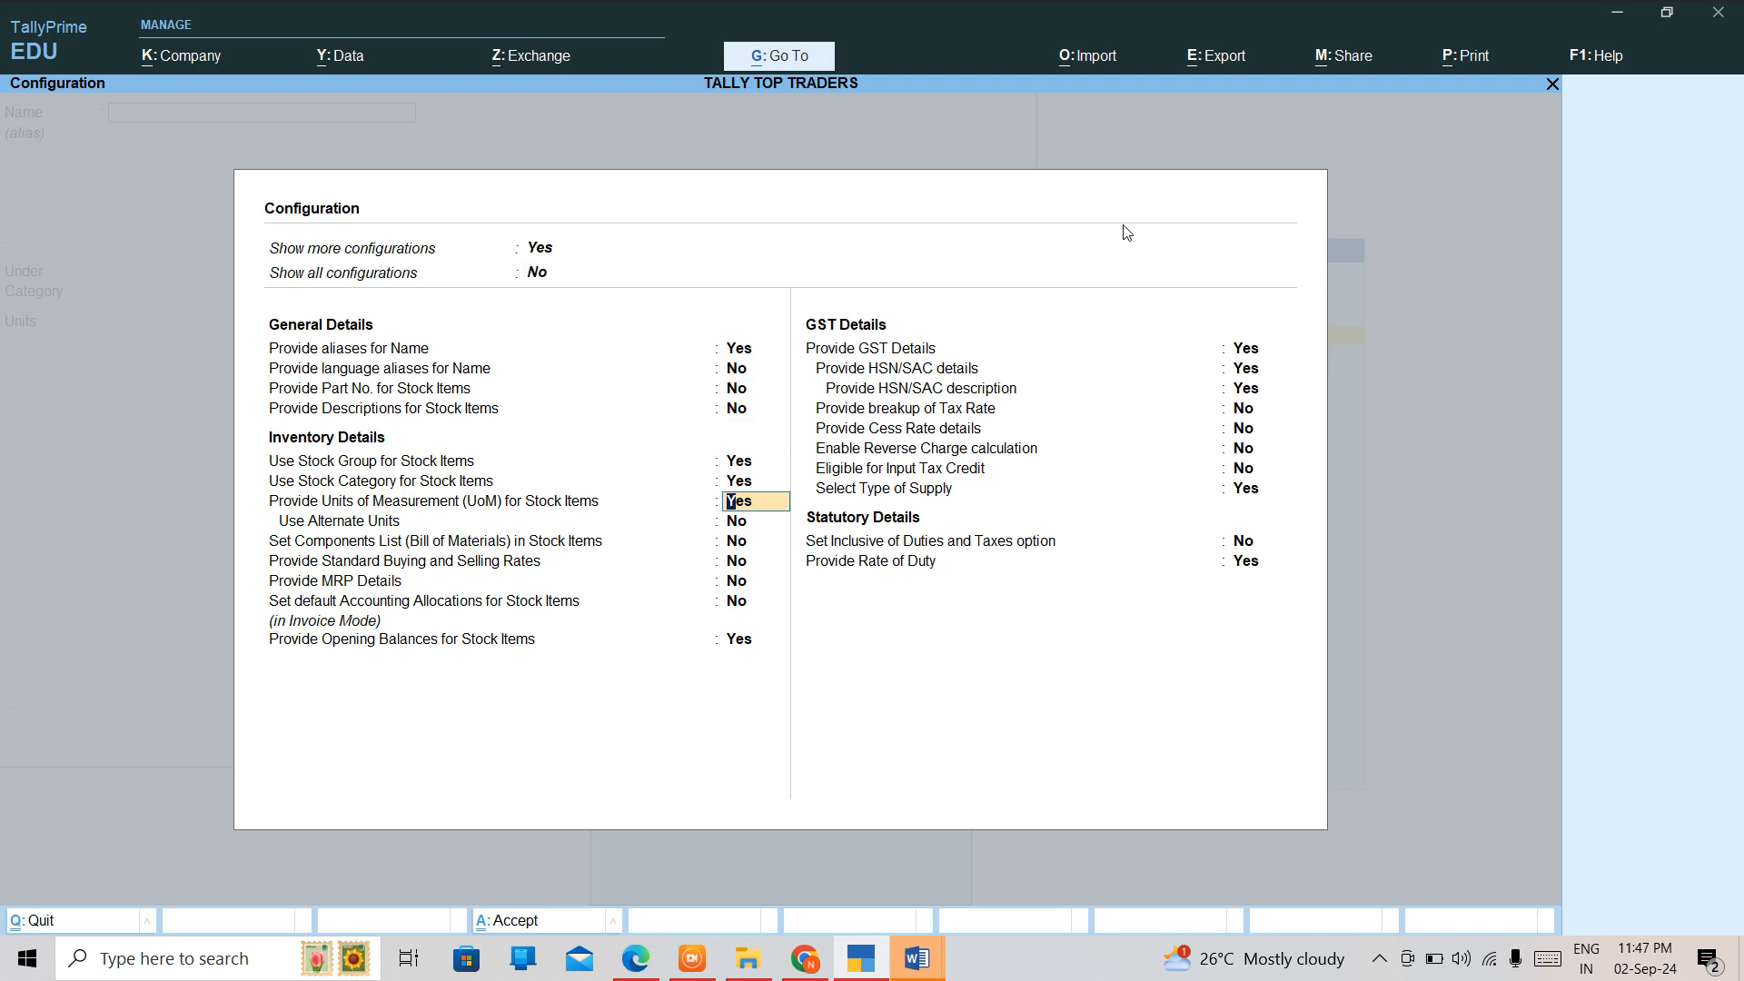
{"action": "key", "text": "Return"}
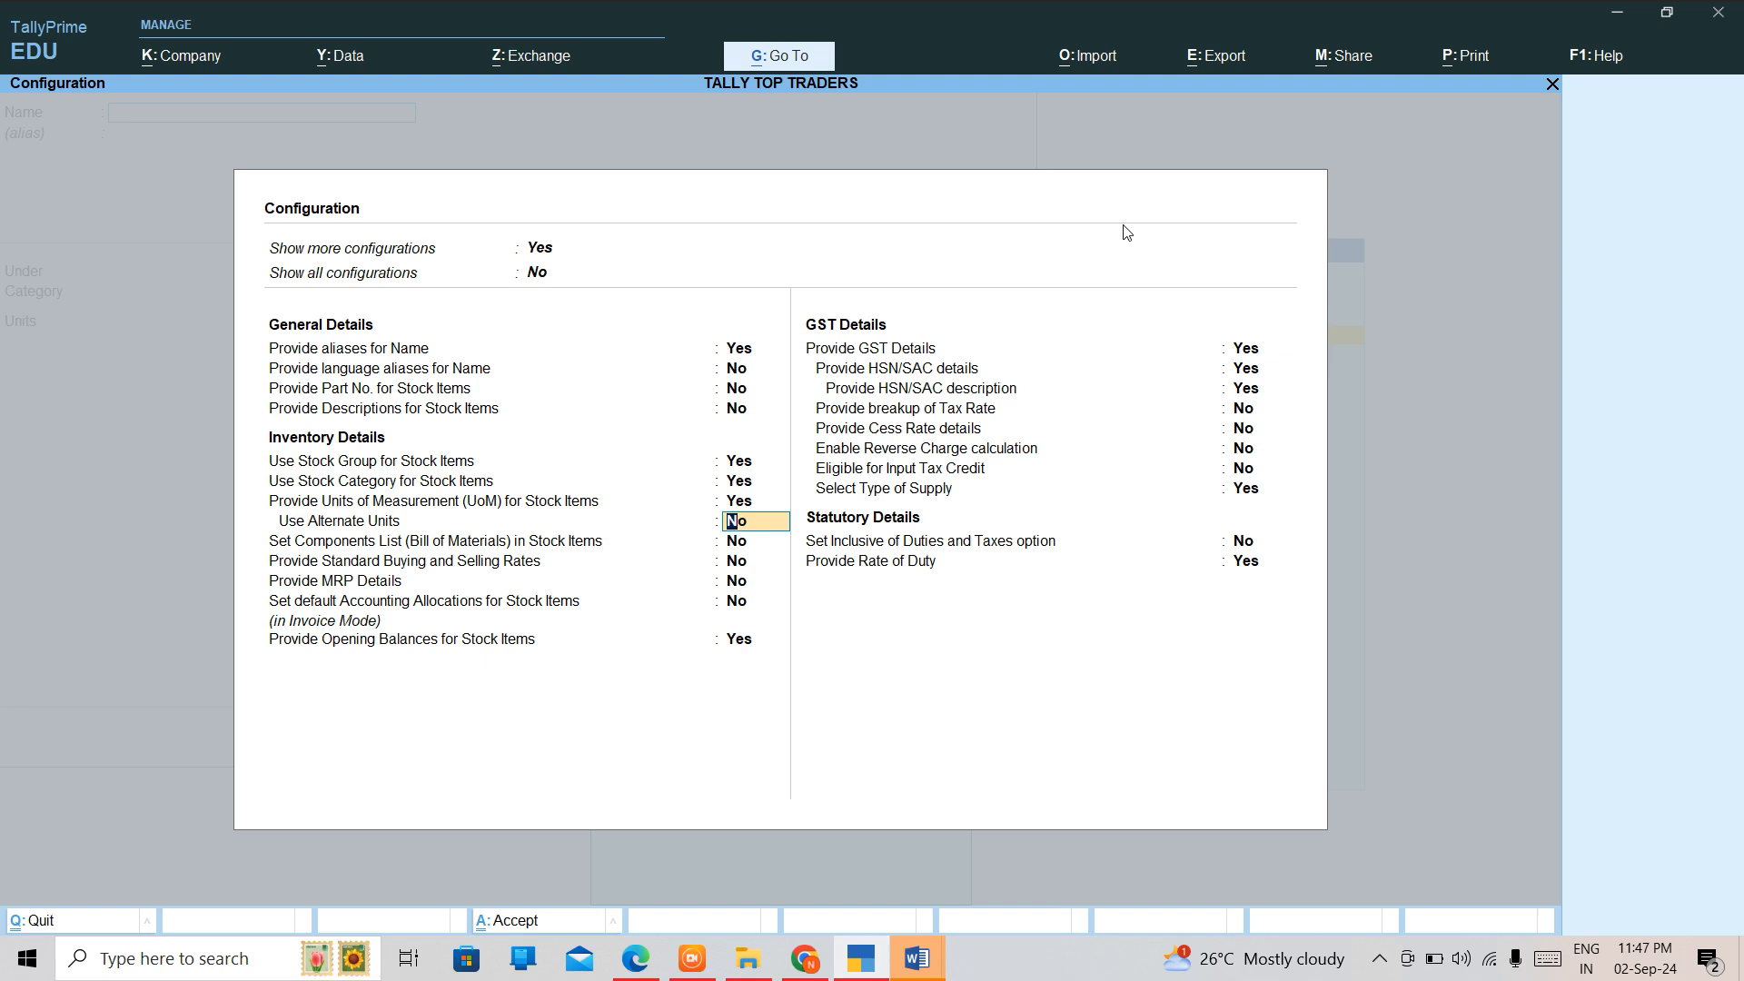
{"action": "key", "text": "Return"}
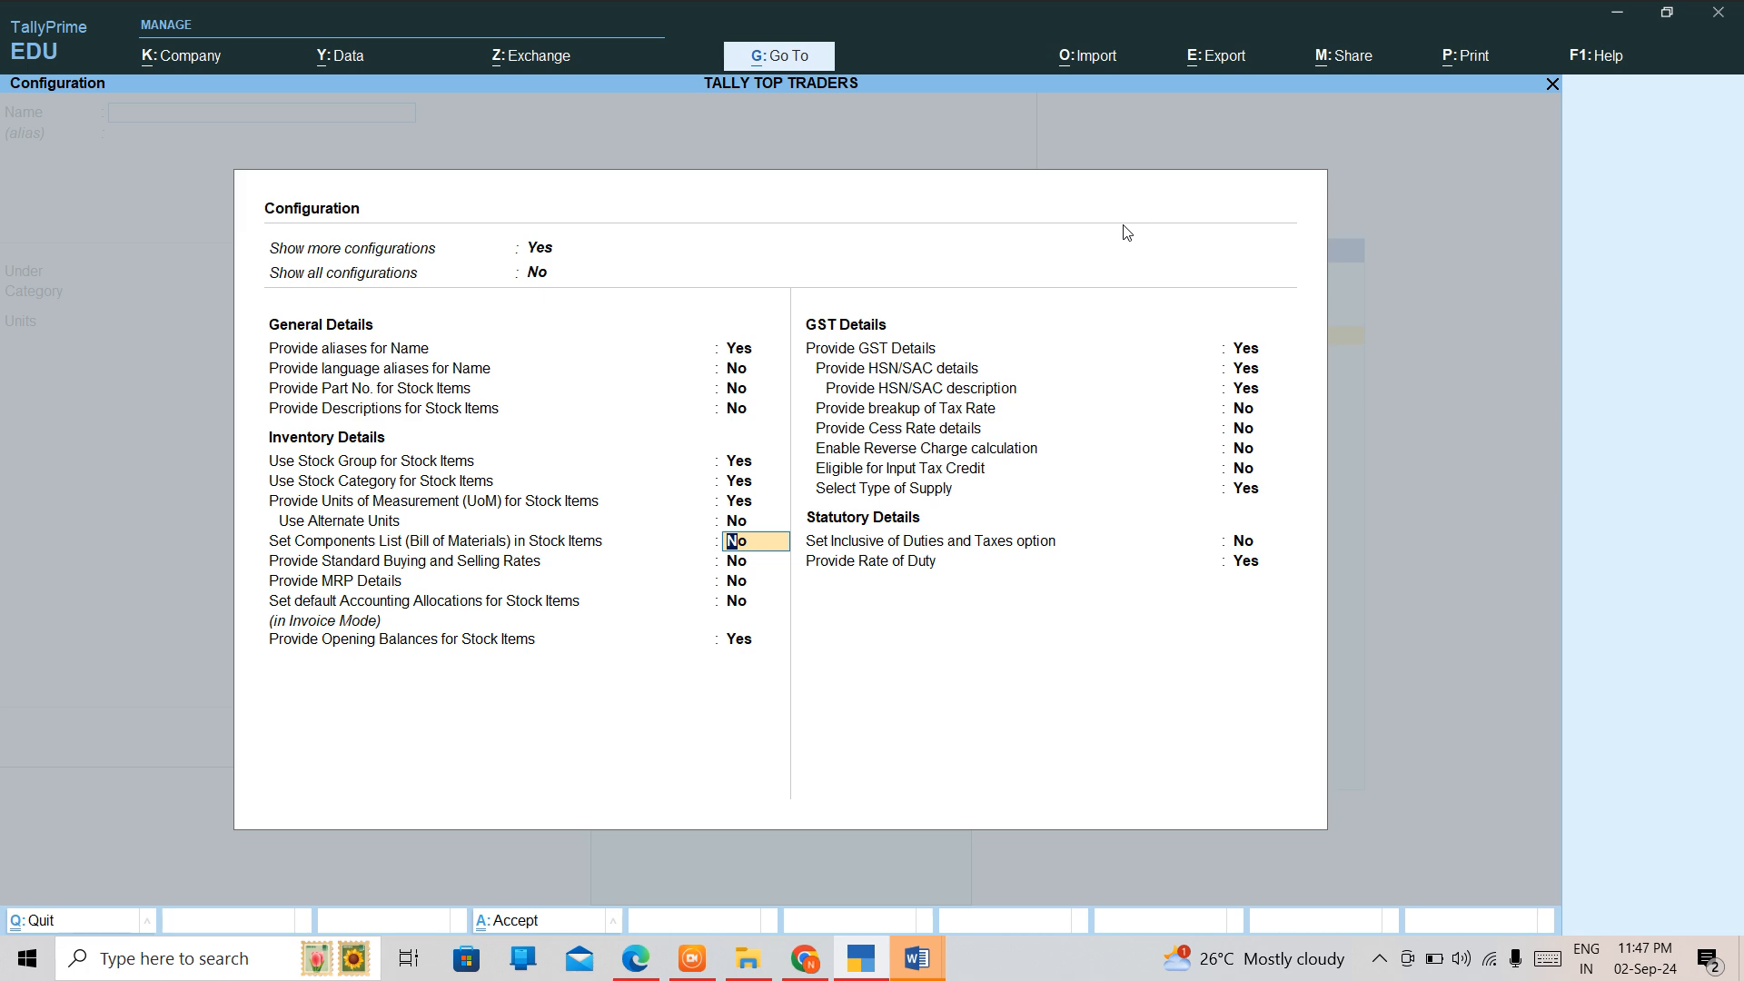
{"action": "type", "text": "y"}
{"action": "key", "text": "Return"}
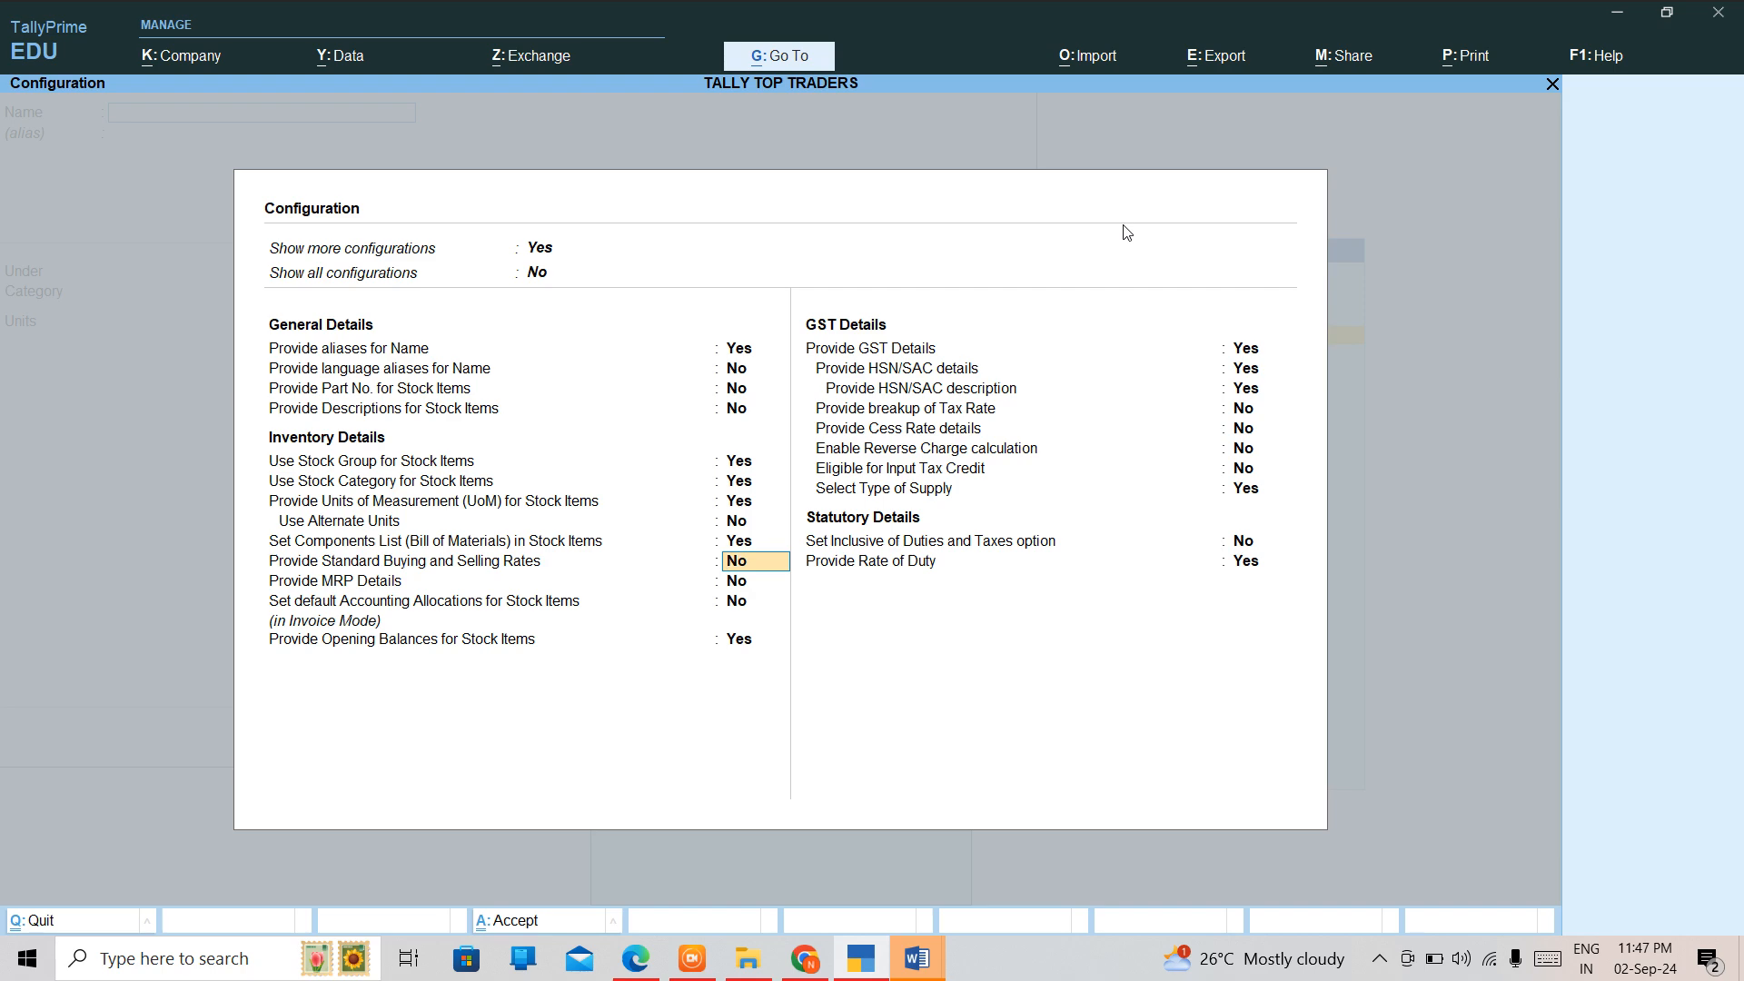
{"action": "key", "text": "BackSpace"}
{"action": "key", "text": "Escape"}
{"action": "key", "text": "Escape"}
{"action": "key", "text": "y"}
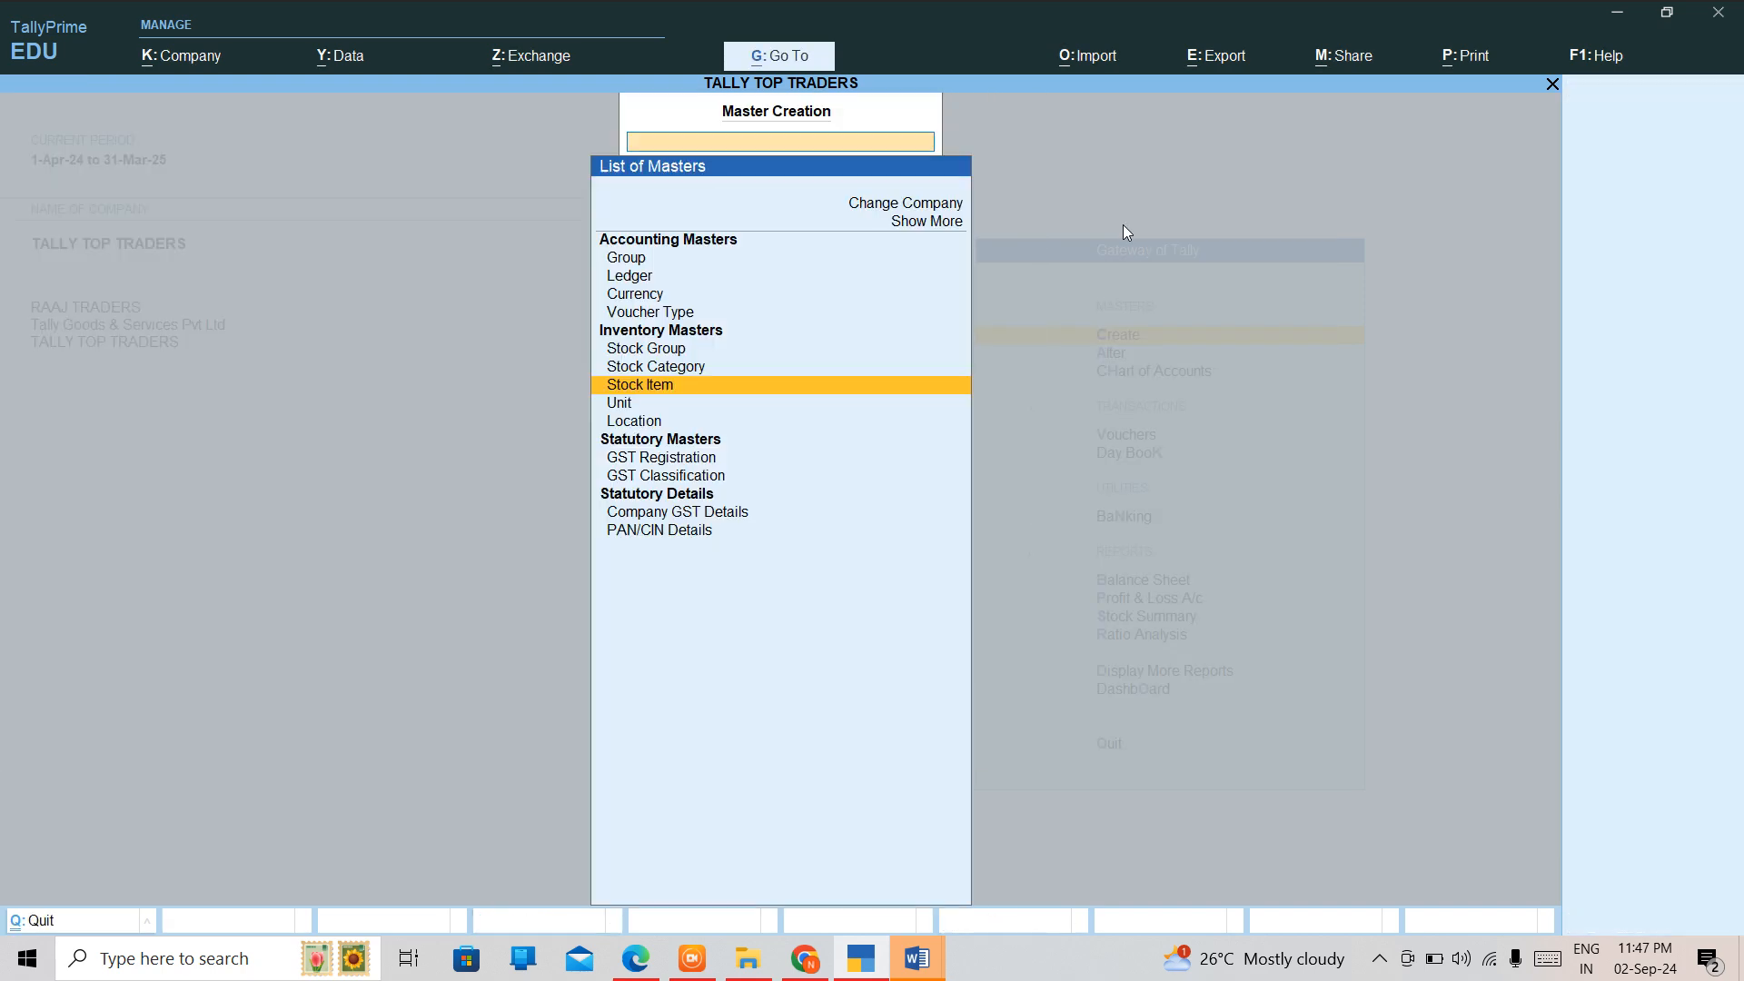
{"action": "key", "text": "Escape"}
Start creating a stock item and set Show all configurations to Yes in its configuration.
{"action": "key", "text": "Return"}
{"action": "key", "text": "Down"}
{"action": "key", "text": "Down"}
{"action": "key", "text": "Down"}
{"action": "key", "text": "Down"}
{"action": "key", "text": "Down"}
{"action": "key", "text": "Down"}
{"action": "key", "text": "Return"}
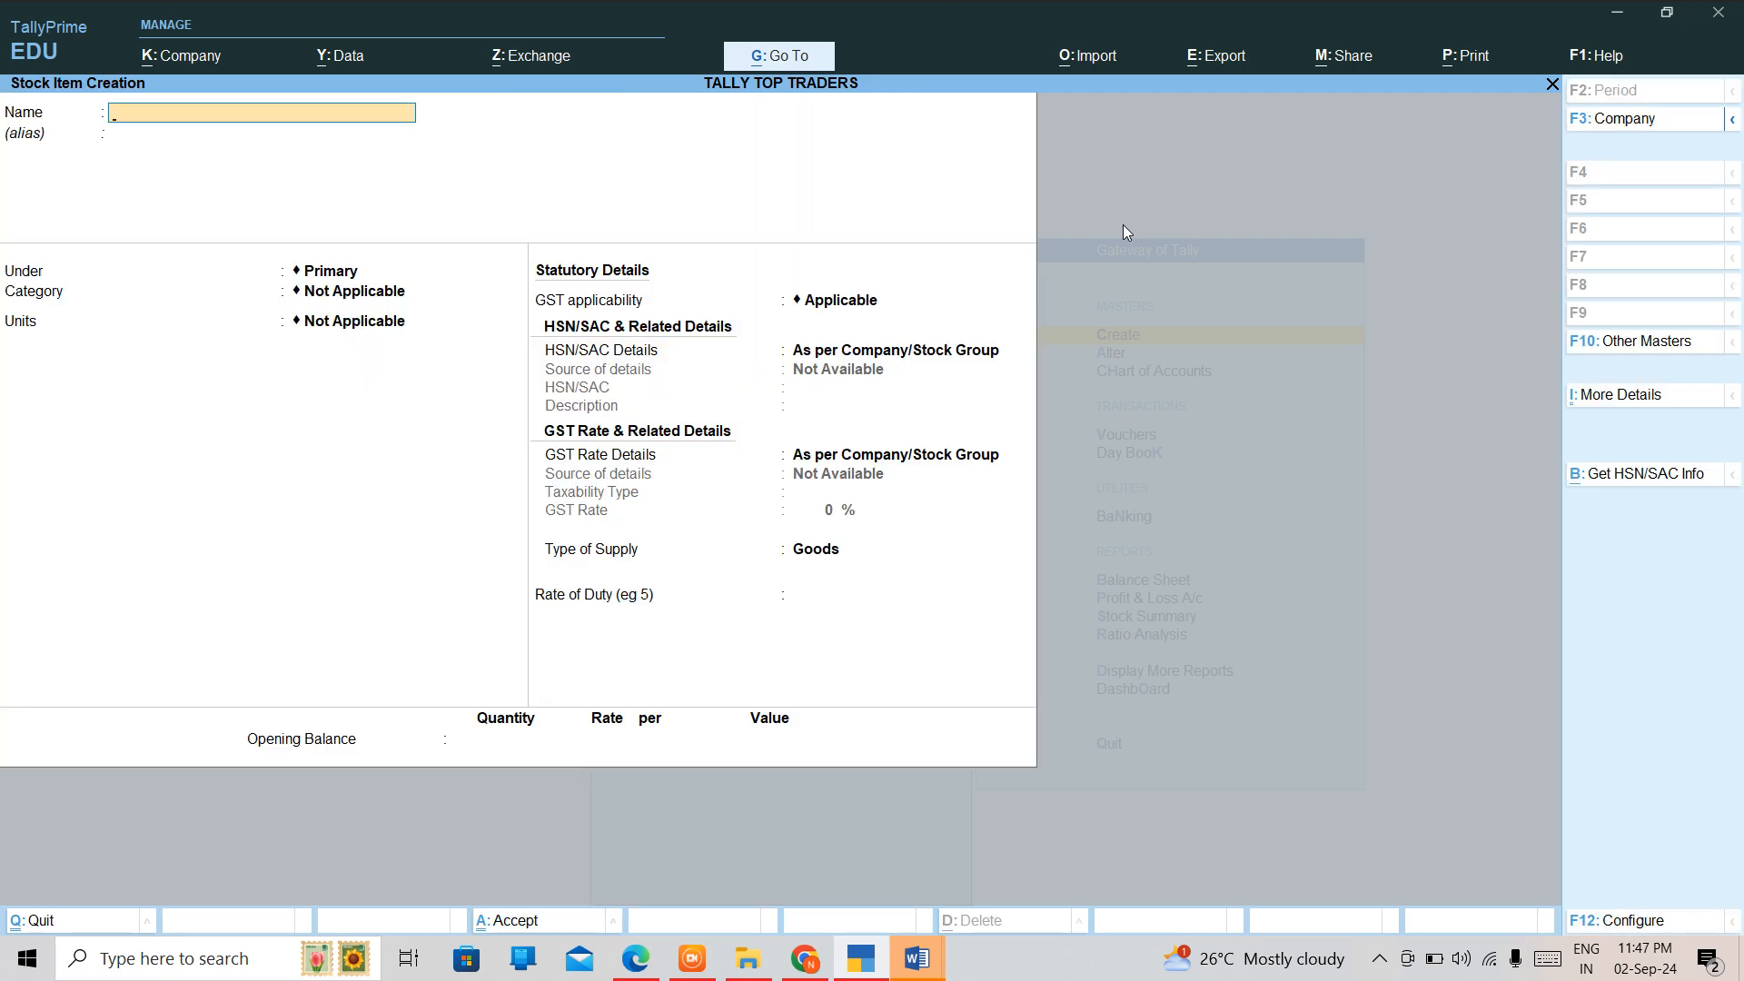
{"action": "key", "text": "F12"}
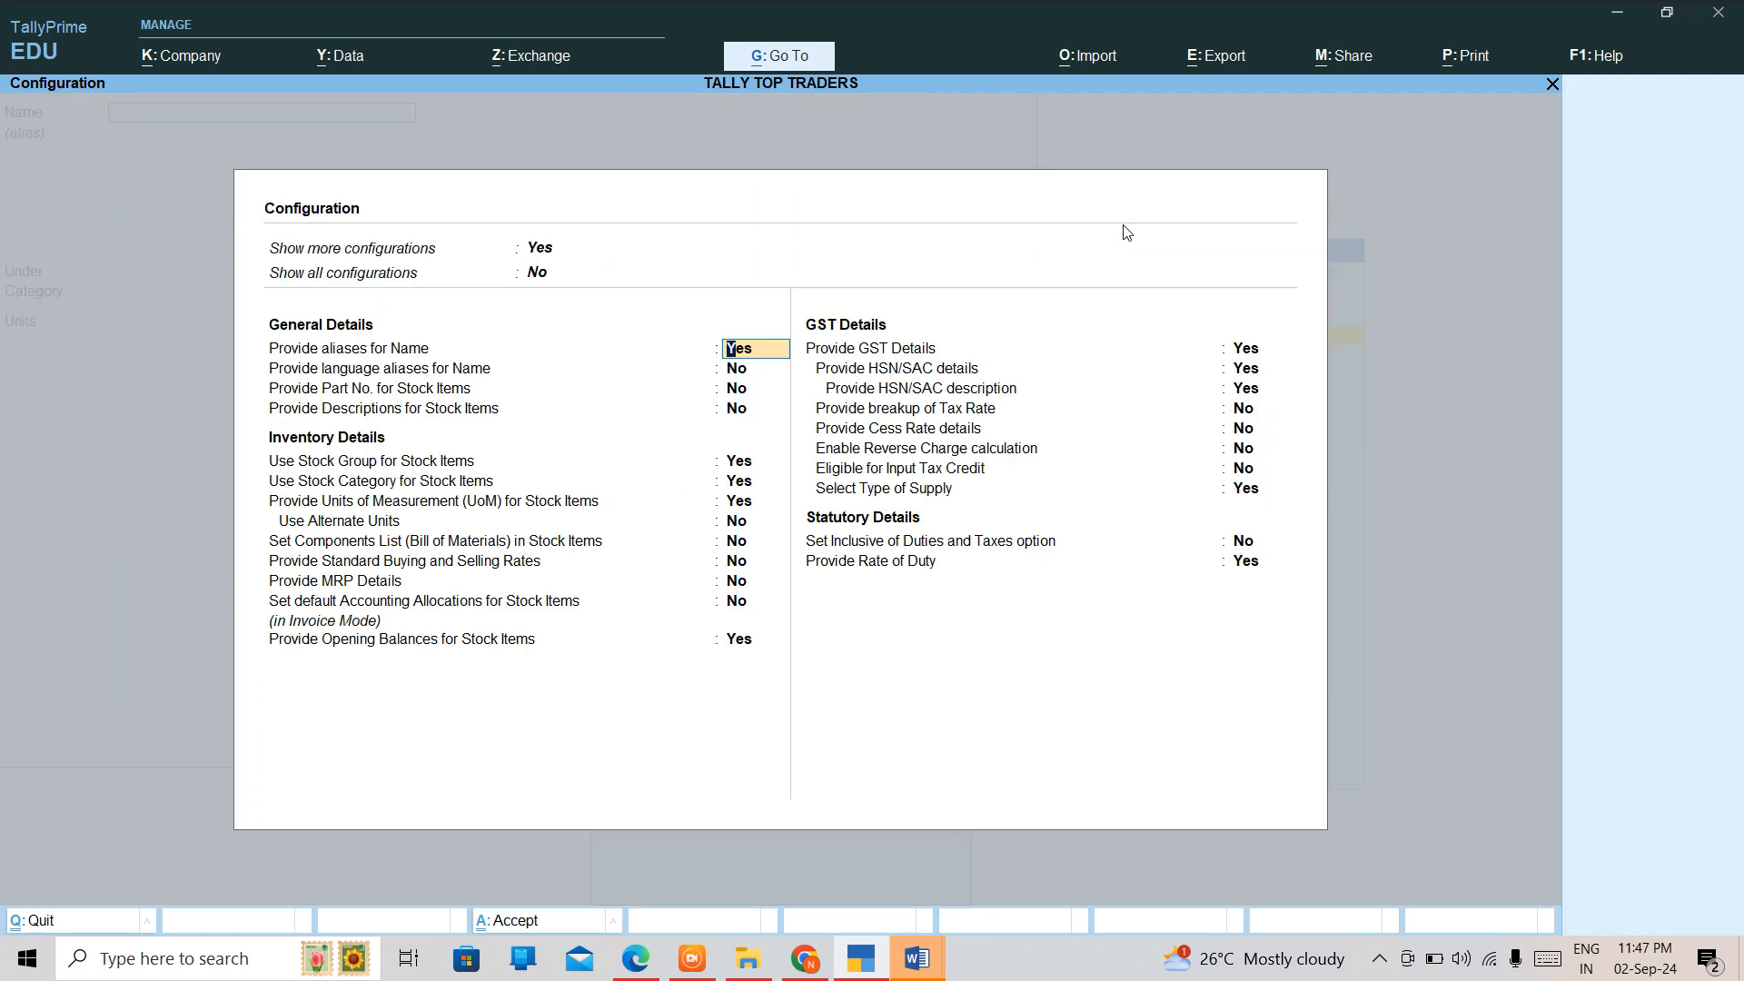
{"action": "key", "text": "Up"}
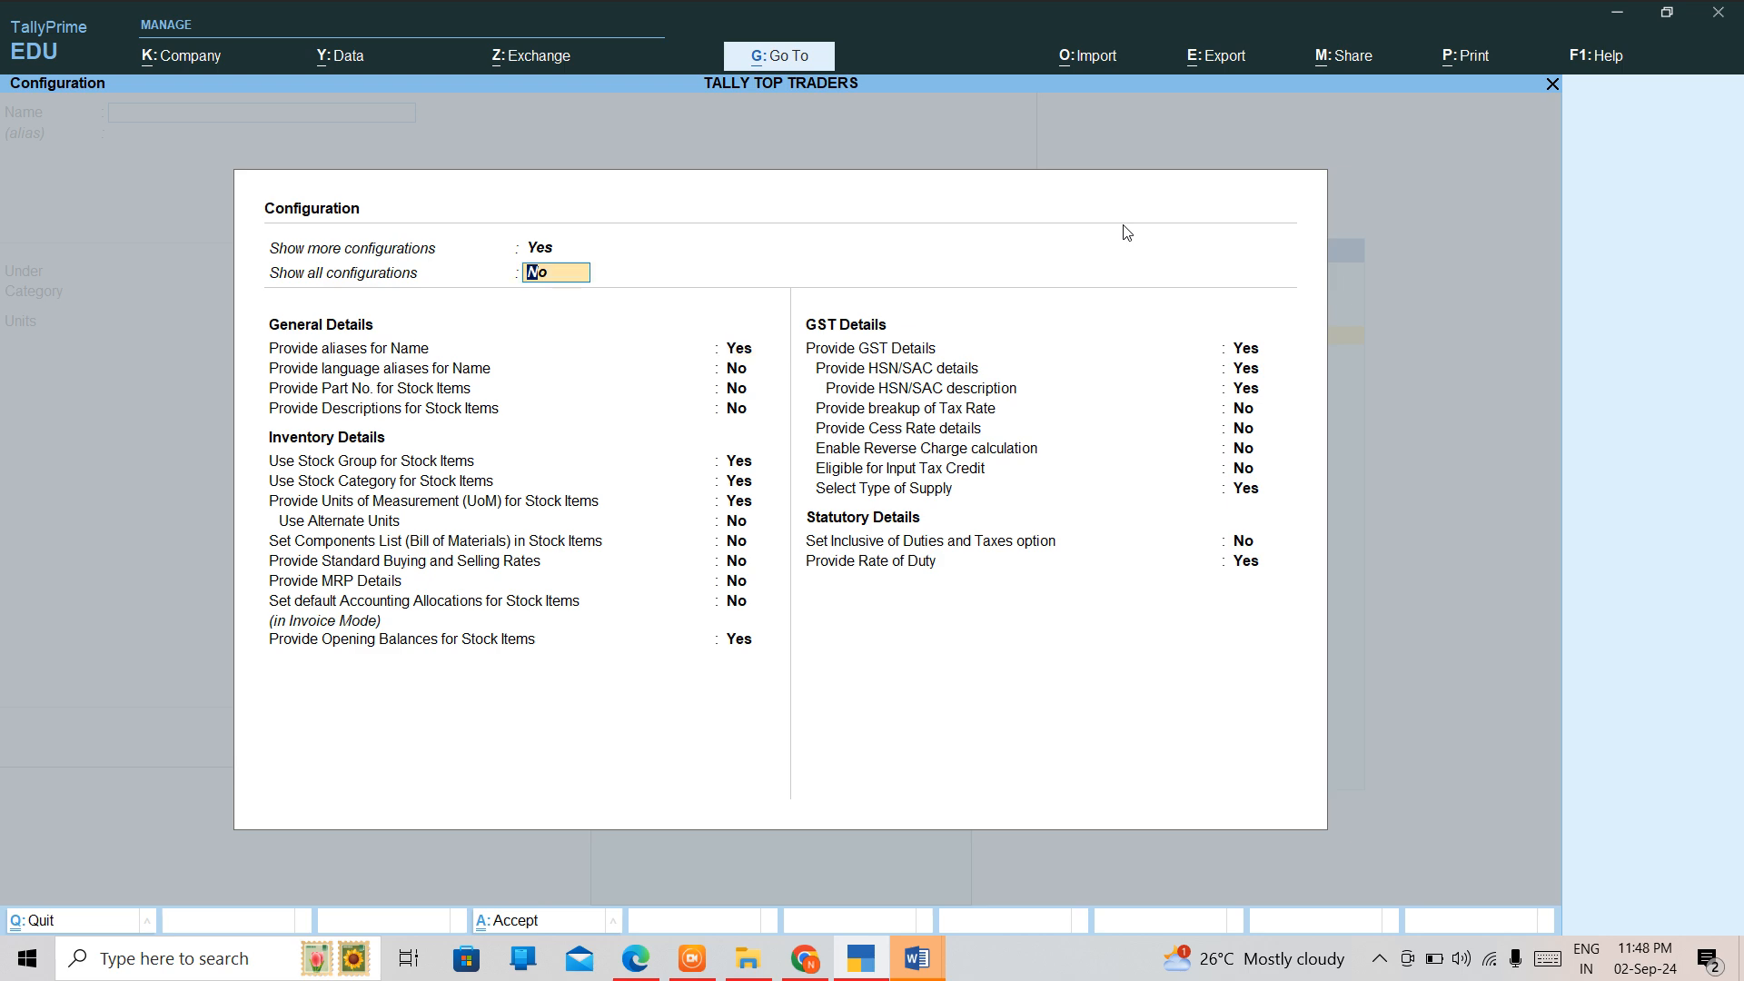
{"action": "type", "text": "y"}
{"action": "key", "text": "Return"}
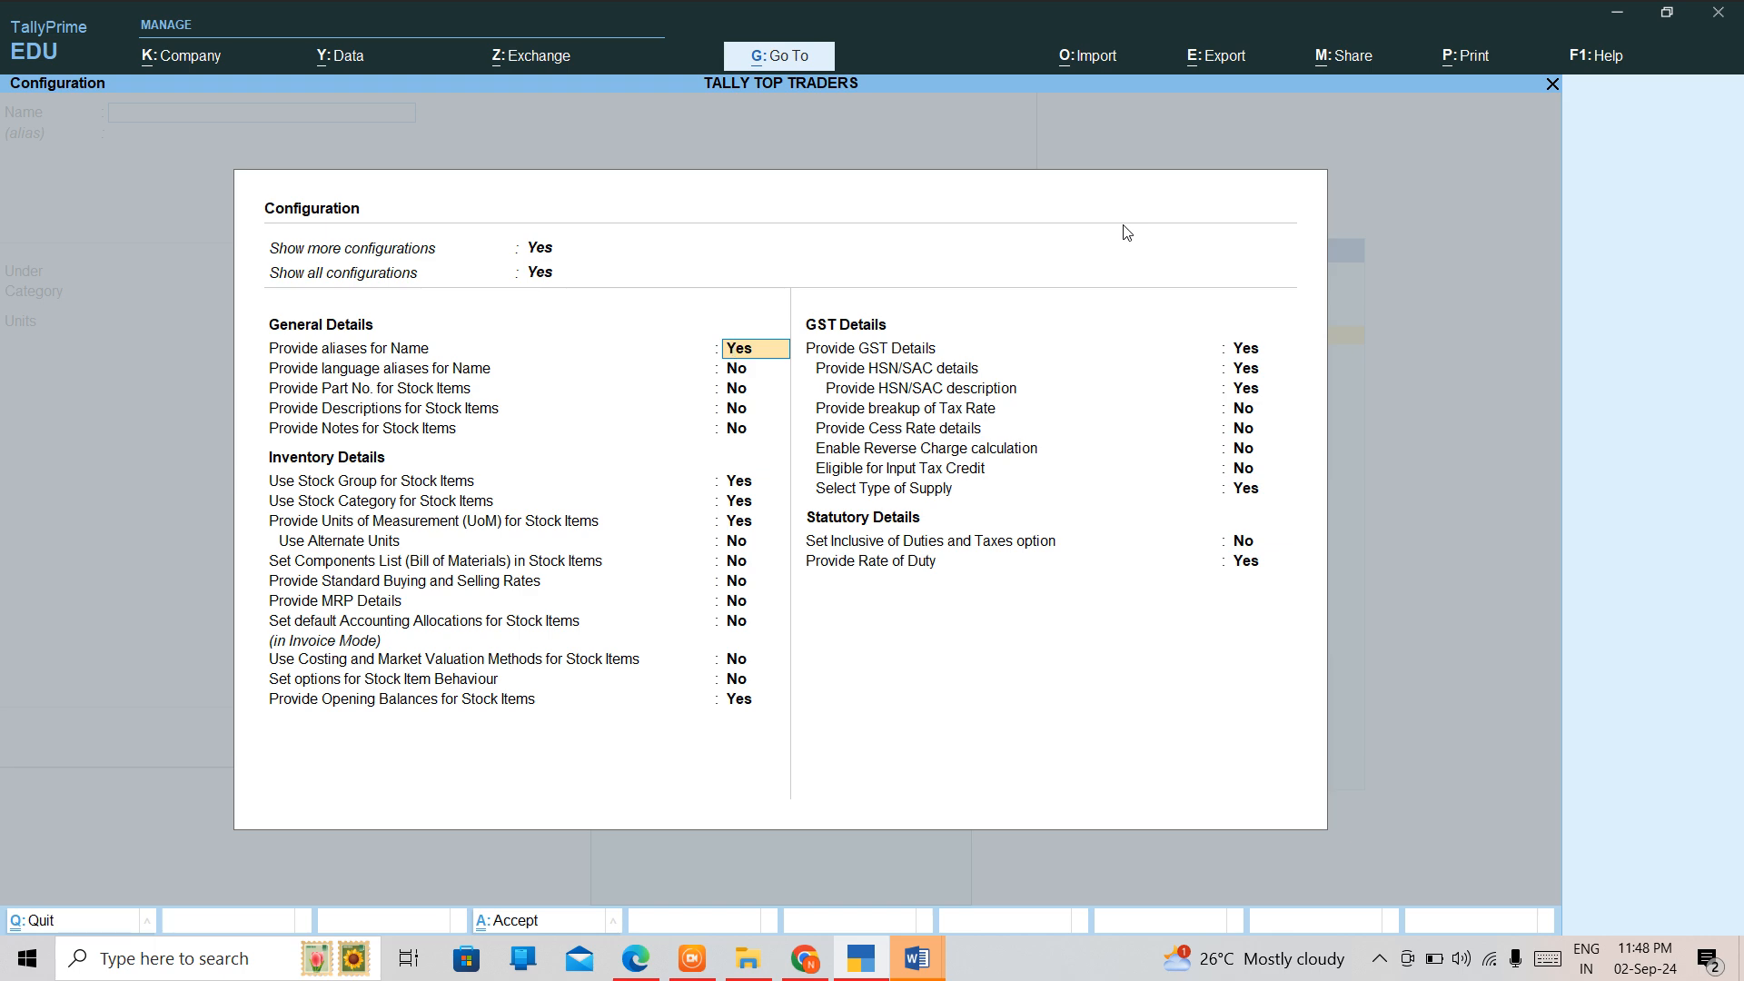
Set Components List (Bill of Materials) in Stock Items to Yes, accept the configuration and leave the stock item form.
{"action": "key", "text": "Return"}
{"action": "key", "text": "Return"}
{"action": "key", "text": "Return"}
{"action": "key", "text": "Return"}
{"action": "key", "text": "Return"}
{"action": "key", "text": "Return"}
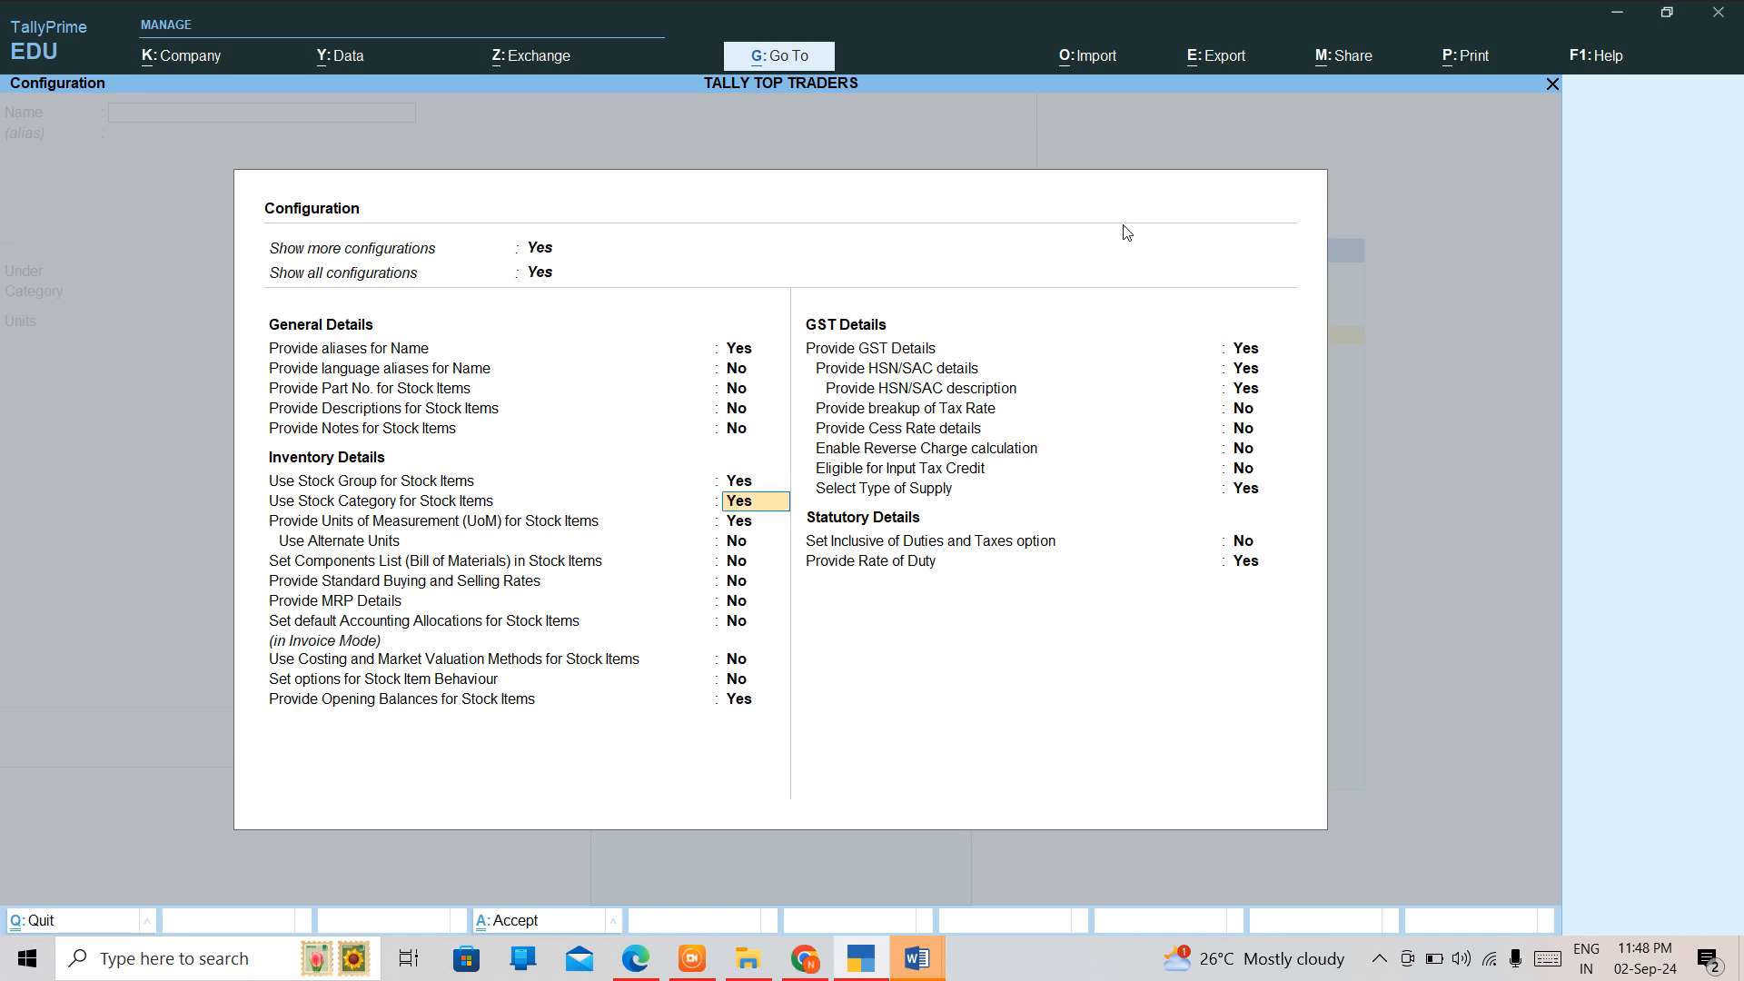
{"action": "key", "text": "Return"}
{"action": "key", "text": "Return"}
{"action": "key", "text": "Return"}
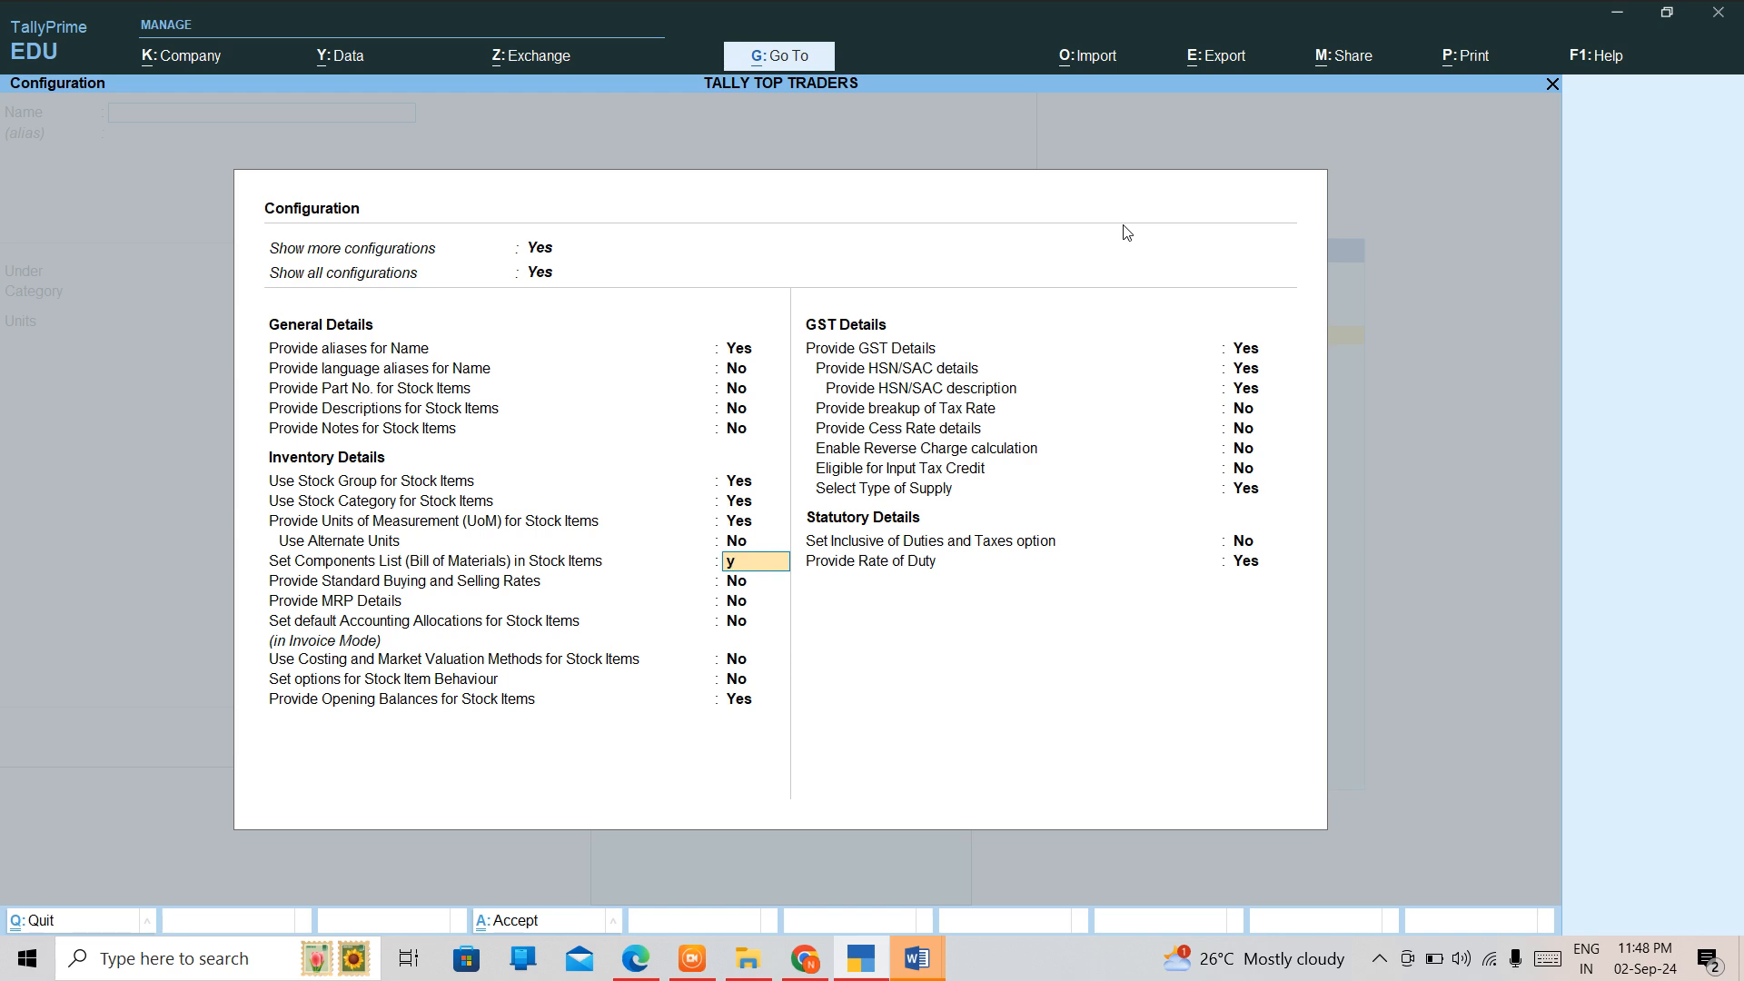
{"action": "key", "text": "y"}
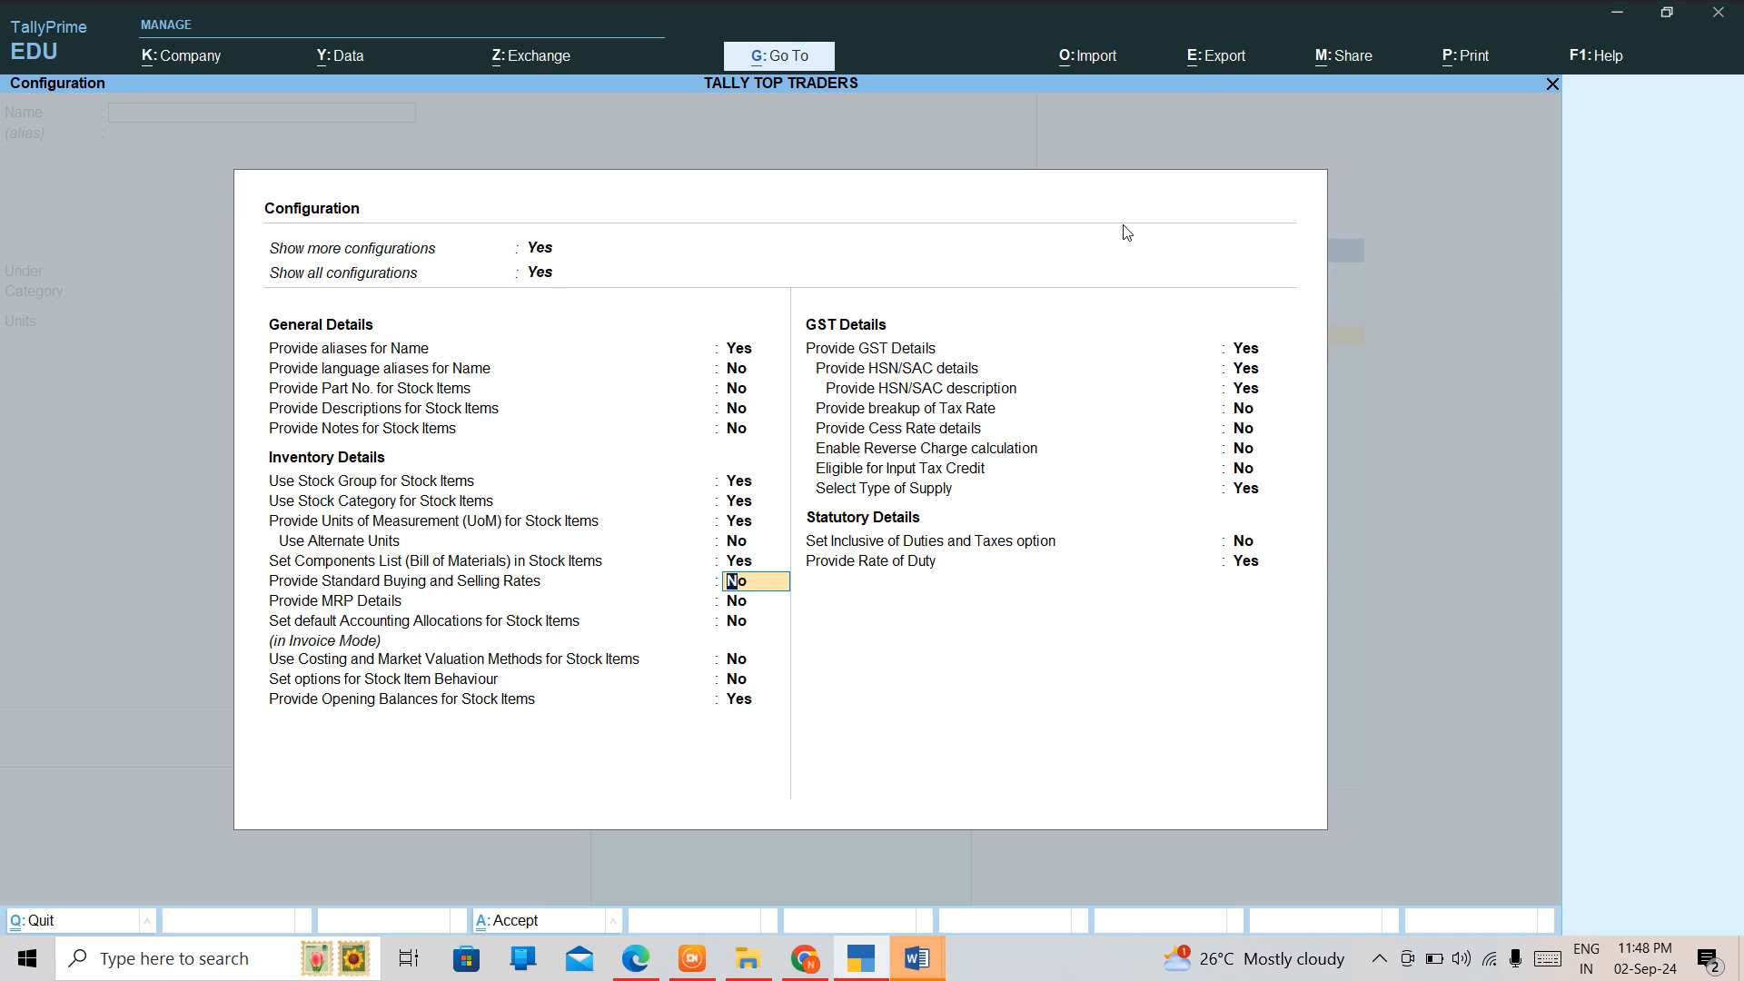
{"action": "key", "text": "Return"}
{"action": "key", "text": "Return"}
{"action": "key", "text": "Return"}
{"action": "key", "text": "Return"}
{"action": "key", "text": "Return"}
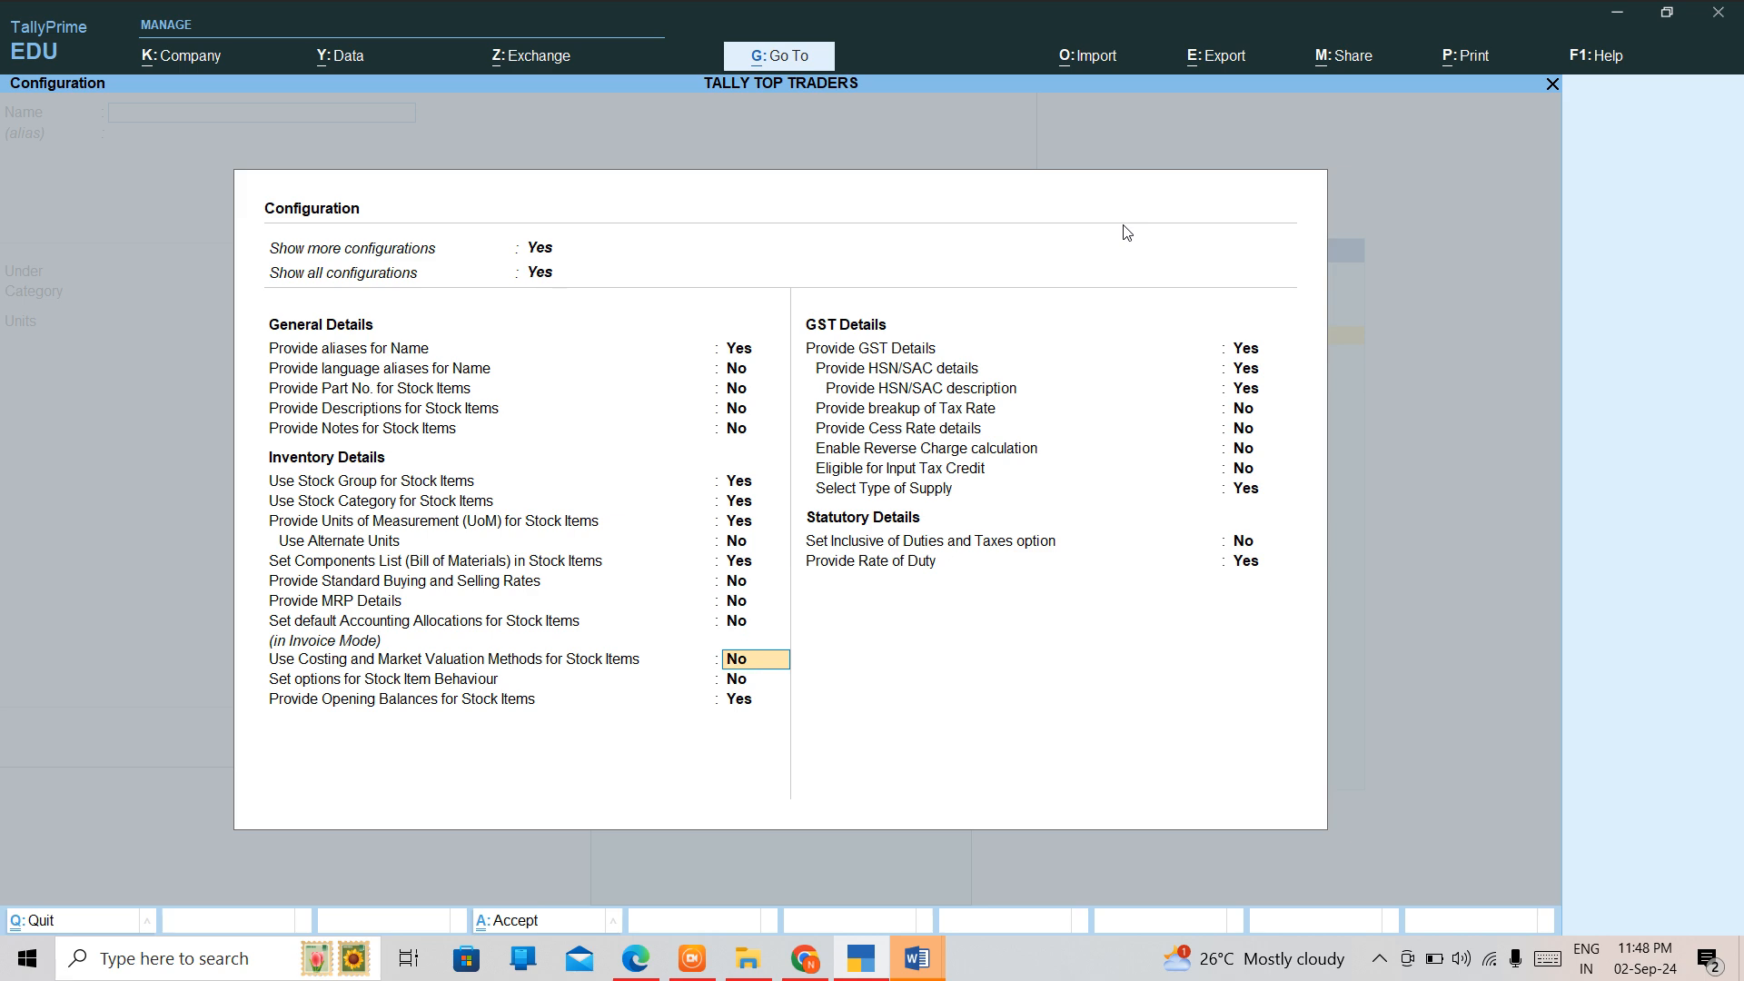
{"action": "key", "text": "Return"}
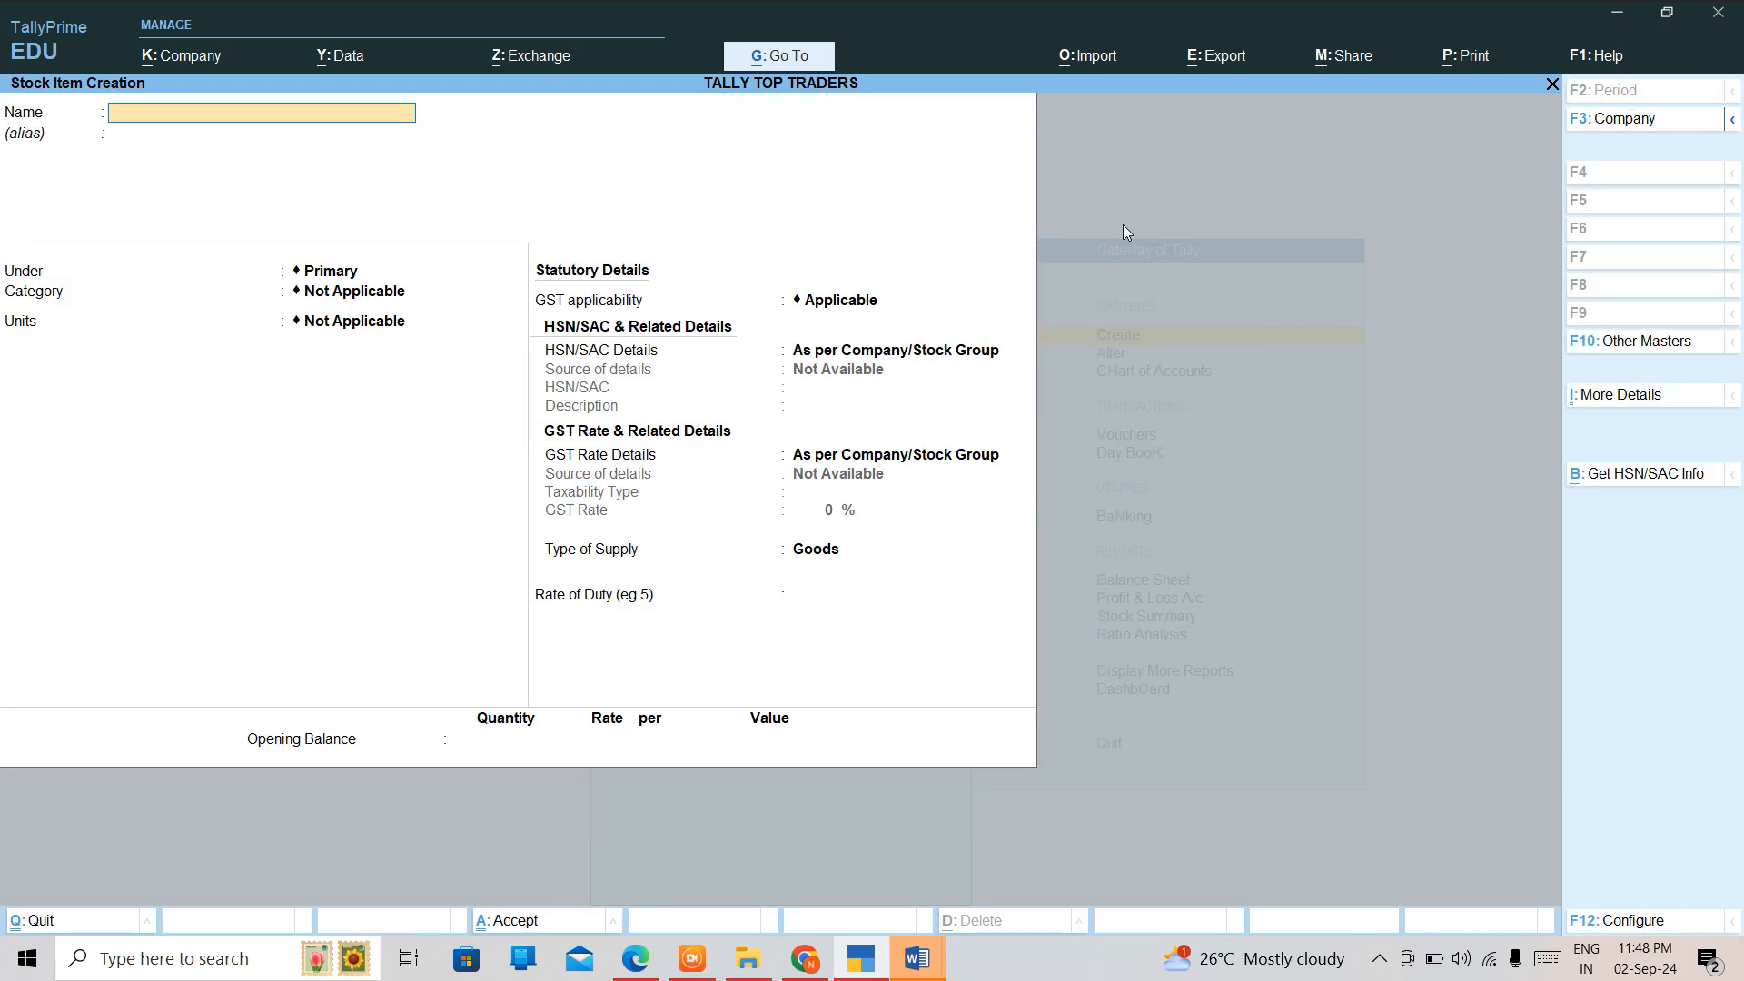
{"action": "key", "text": "Escape"}
{"action": "key", "text": "y"}
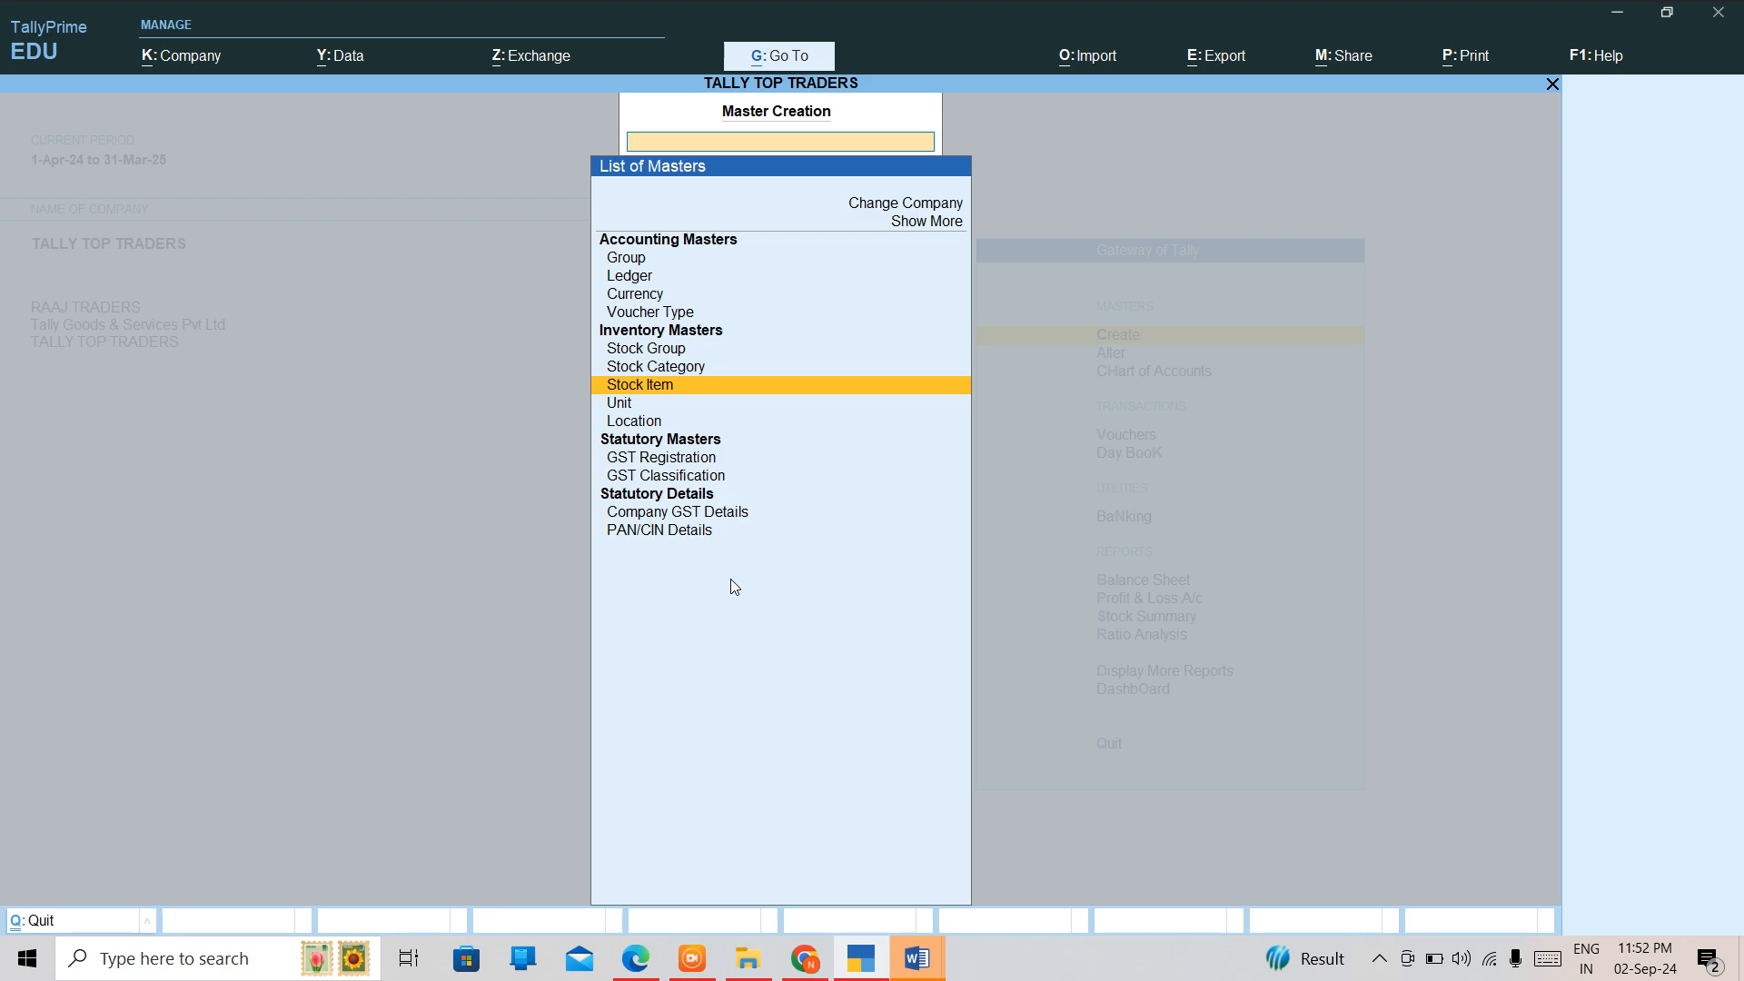
{"action": "key", "text": "Up"}
{"action": "key", "text": "Up"}
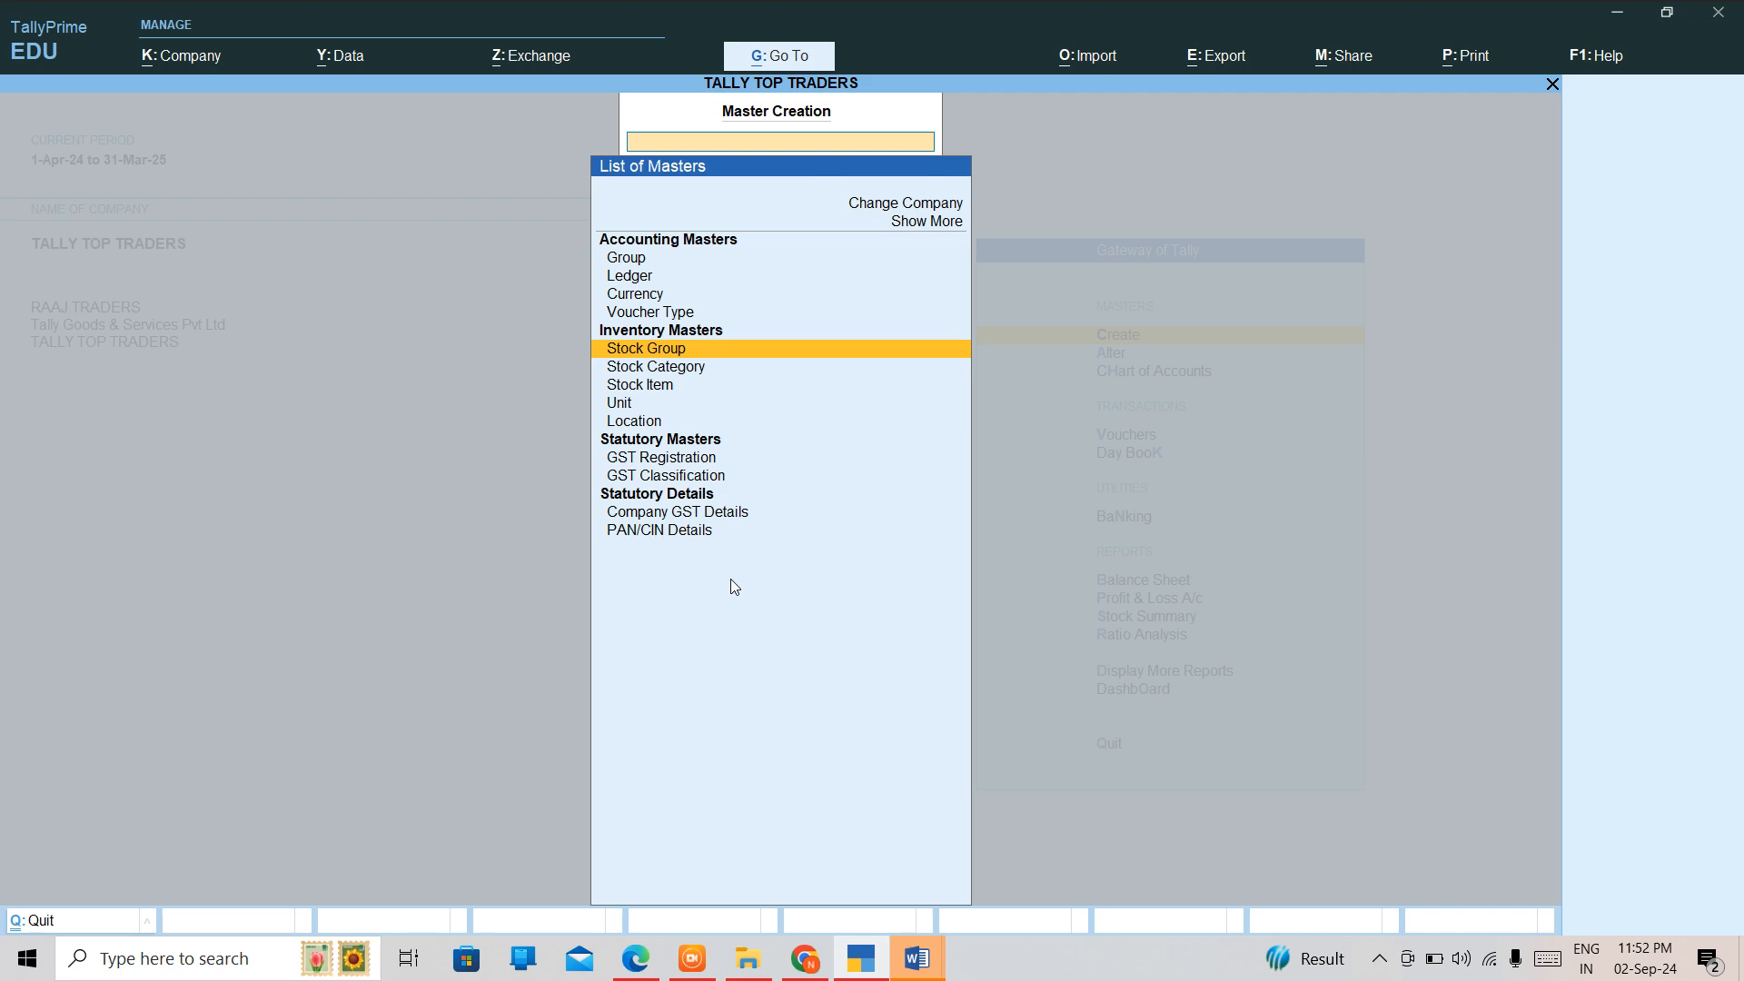
{"action": "key", "text": "Return"}
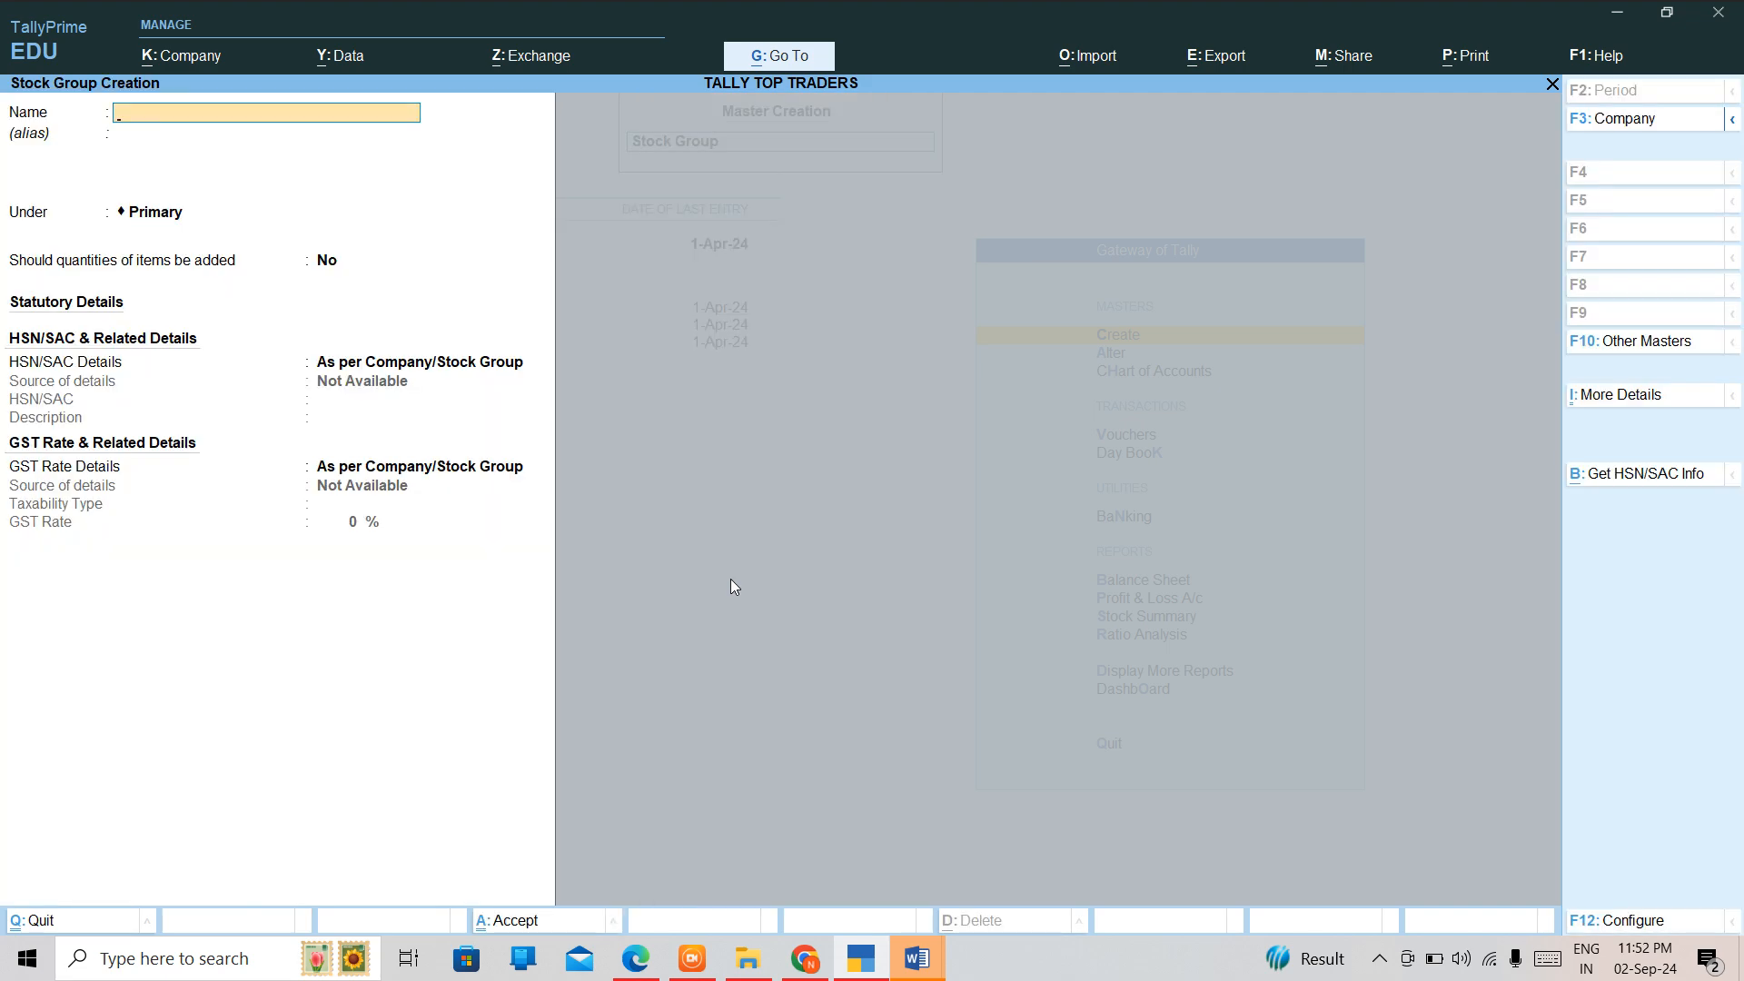
{"action": "key", "text": "Escape"}
{"action": "key", "text": "y"}
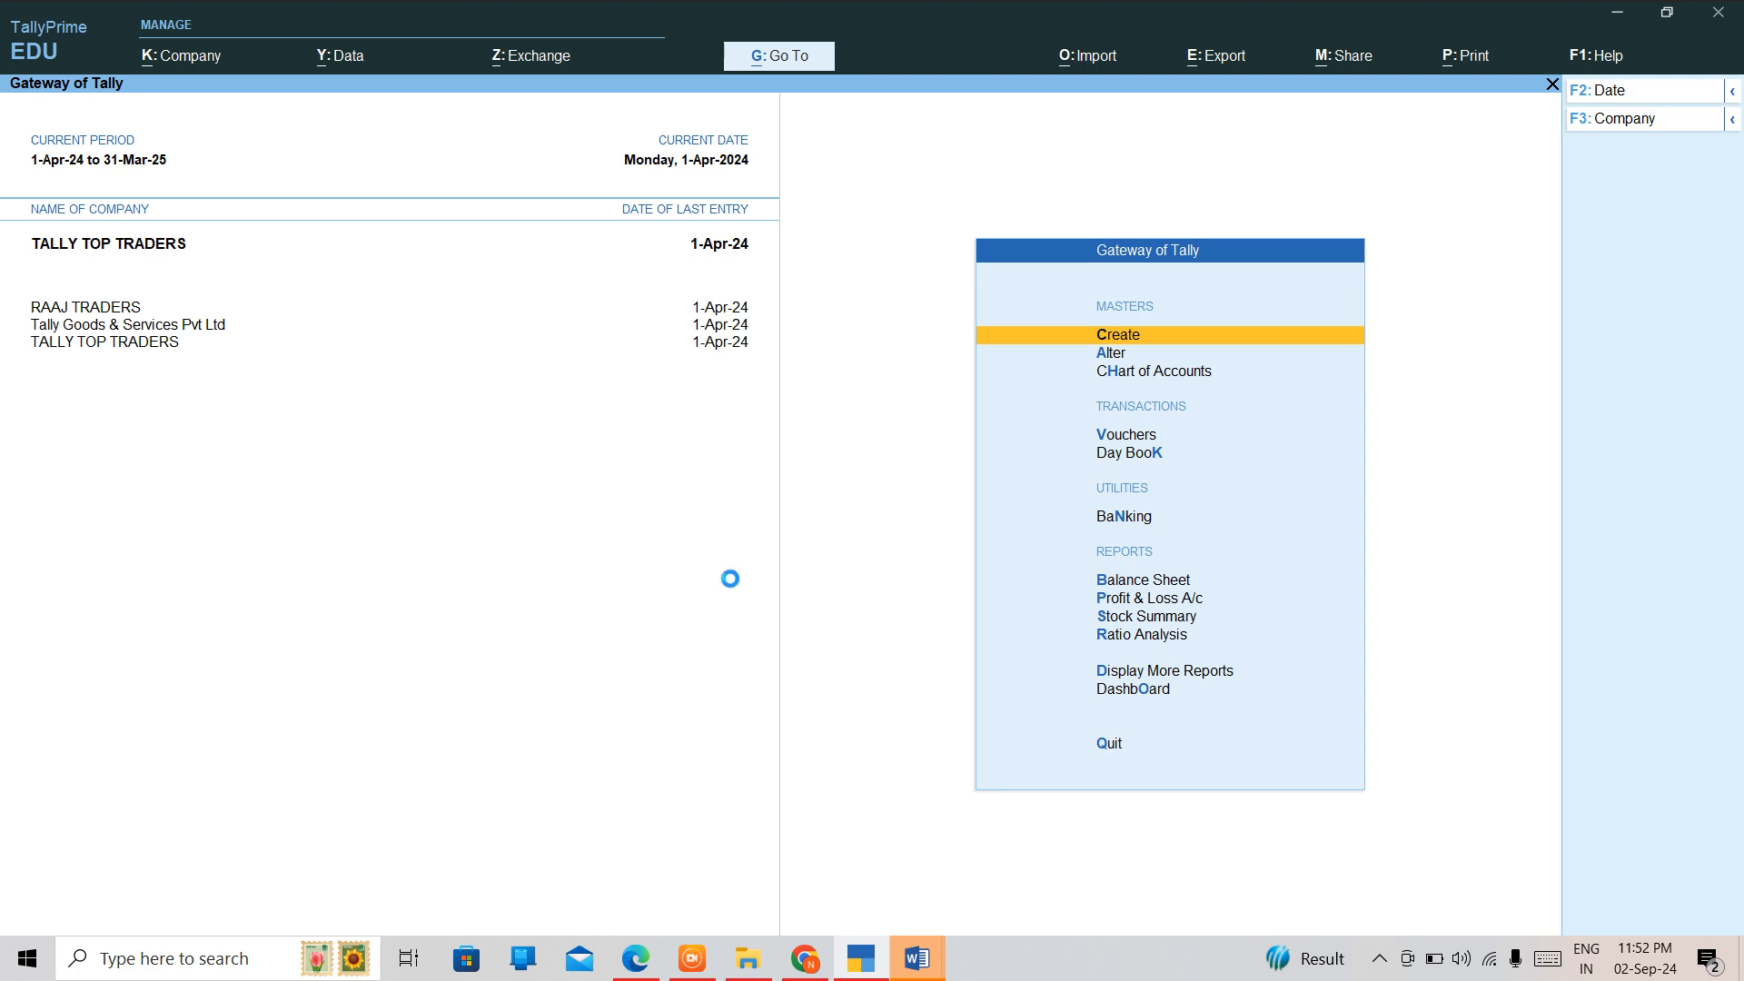
Start creating a stock group in the inventory masters and name it Raw Material.
{"action": "key", "text": "Return"}
{"action": "key", "text": "Down"}
{"action": "key", "text": "Down"}
{"action": "key", "text": "Down"}
{"action": "key", "text": "Down"}
{"action": "key", "text": "Down"}
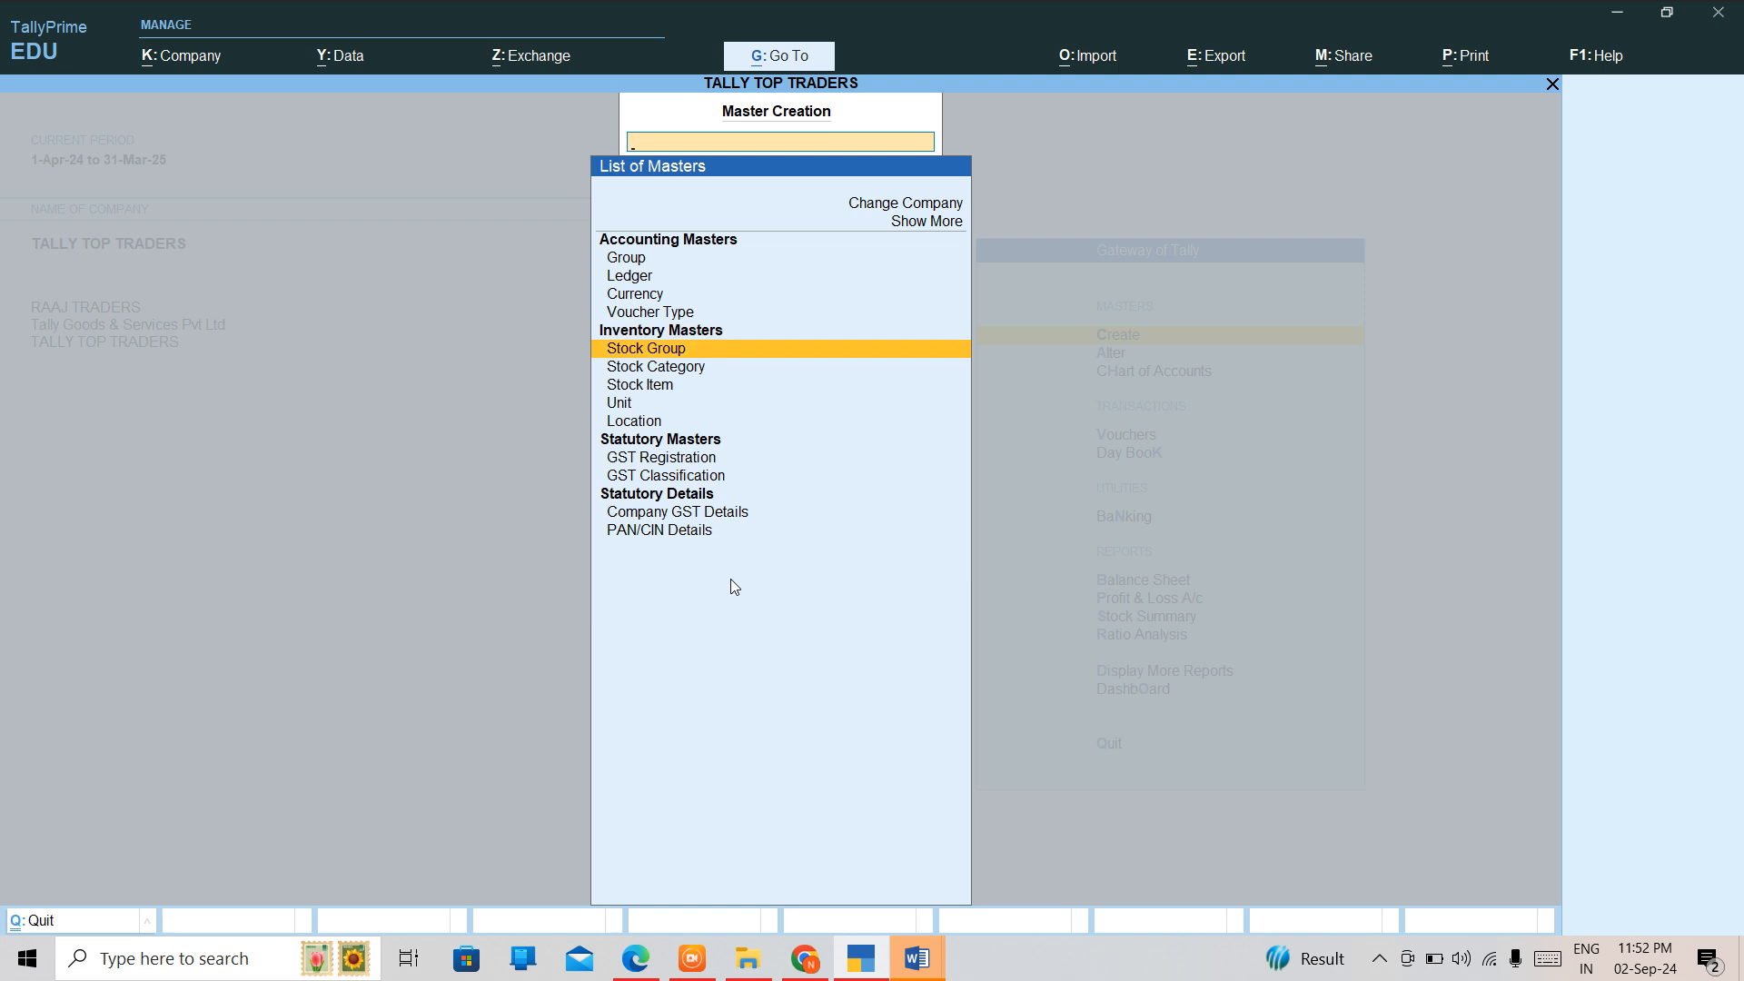
{"action": "key", "text": "Return"}
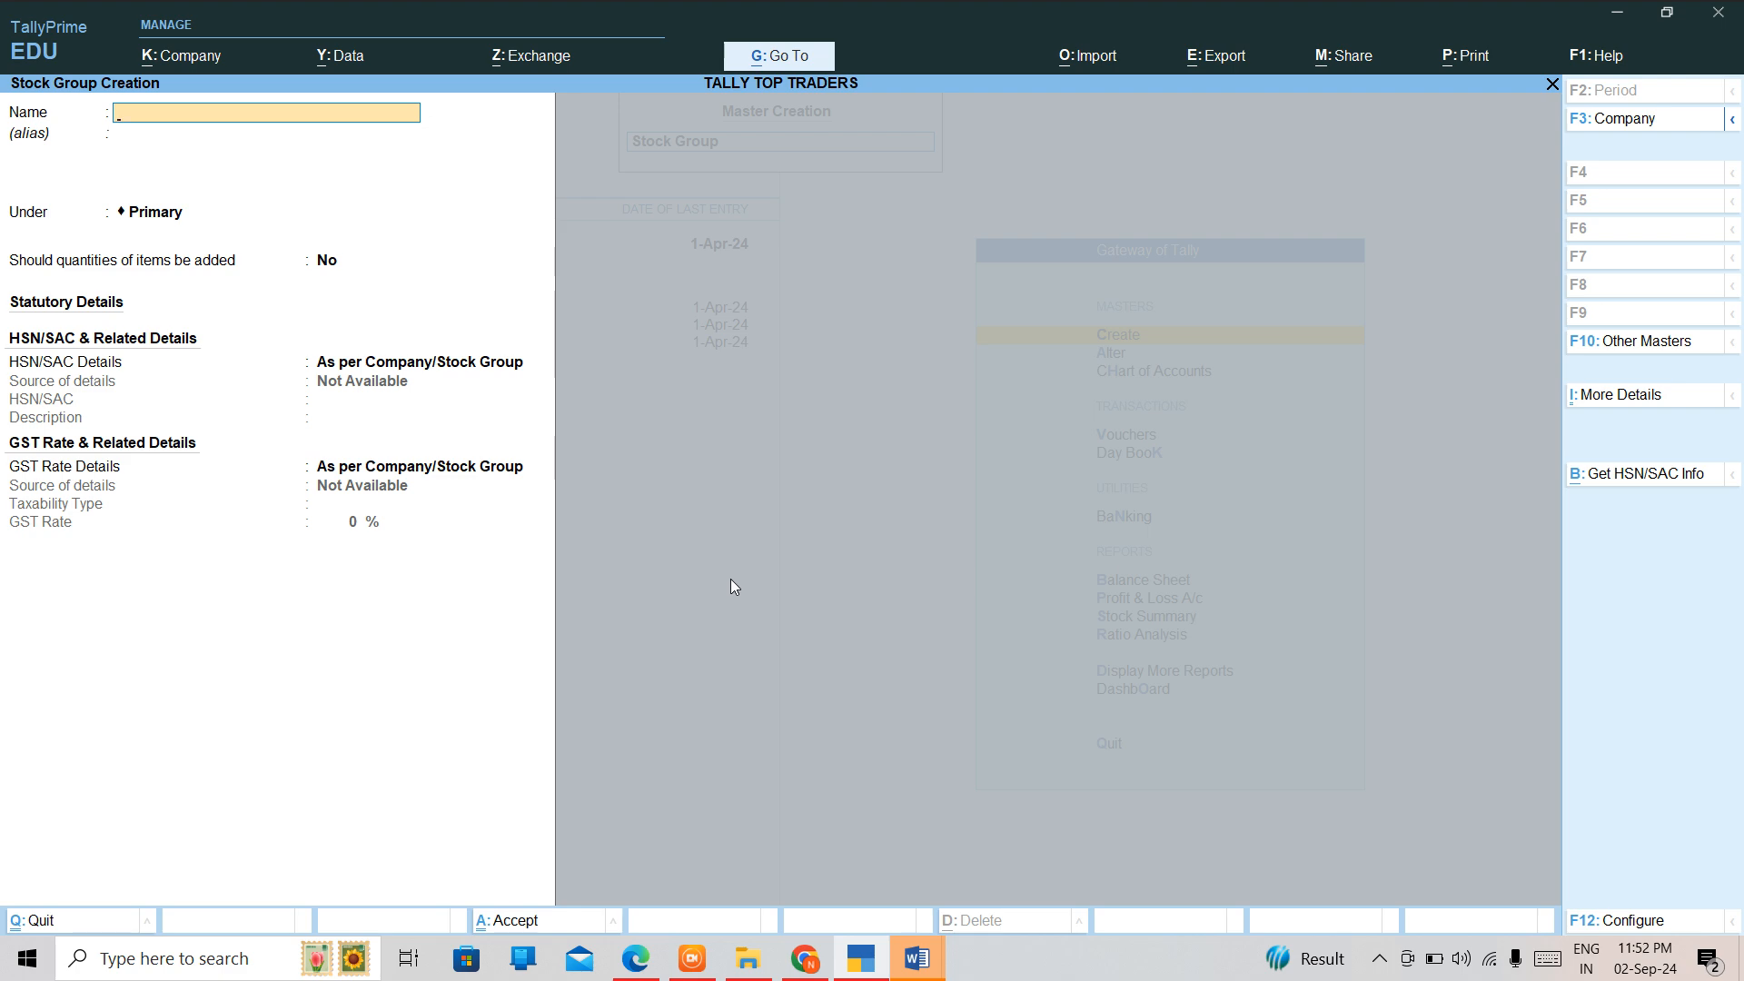
{"action": "type", "text": "Raw Material"}
{"action": "key", "text": "Return"}
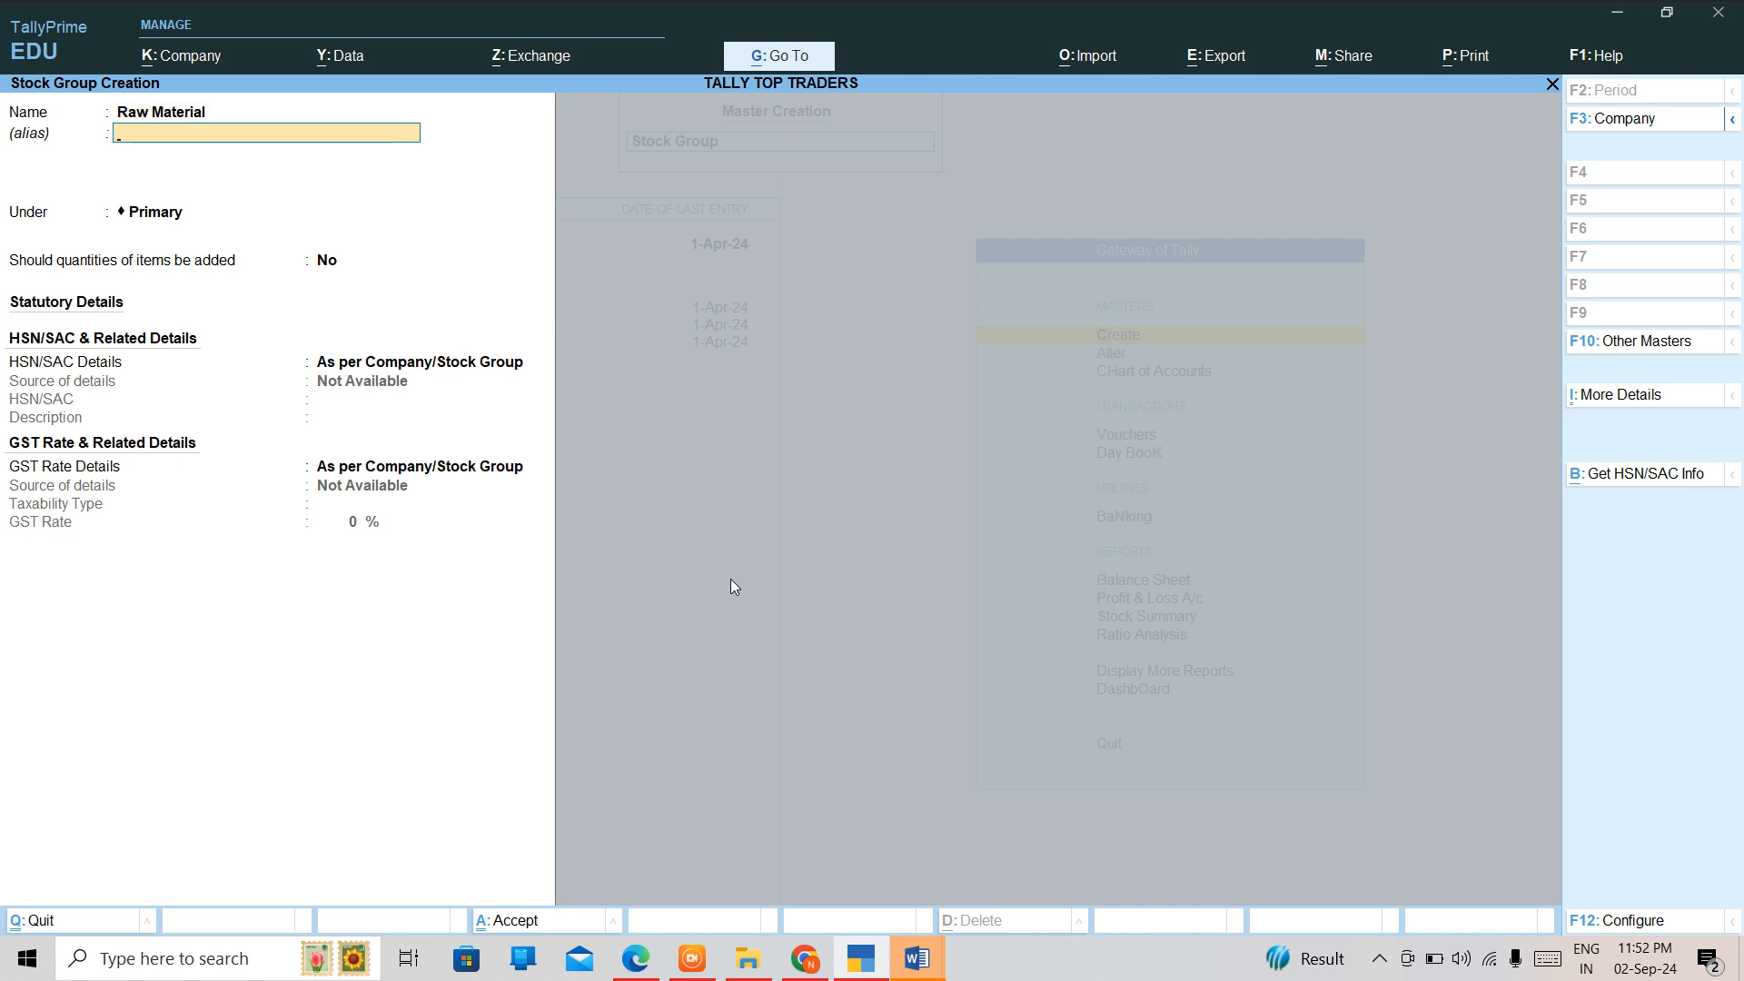
Place the Raw Material group under Primary with HSN/SAC details as per Company/Stock Group, and save it.
{"action": "key", "text": "Return"}
{"action": "key", "text": "Down"}
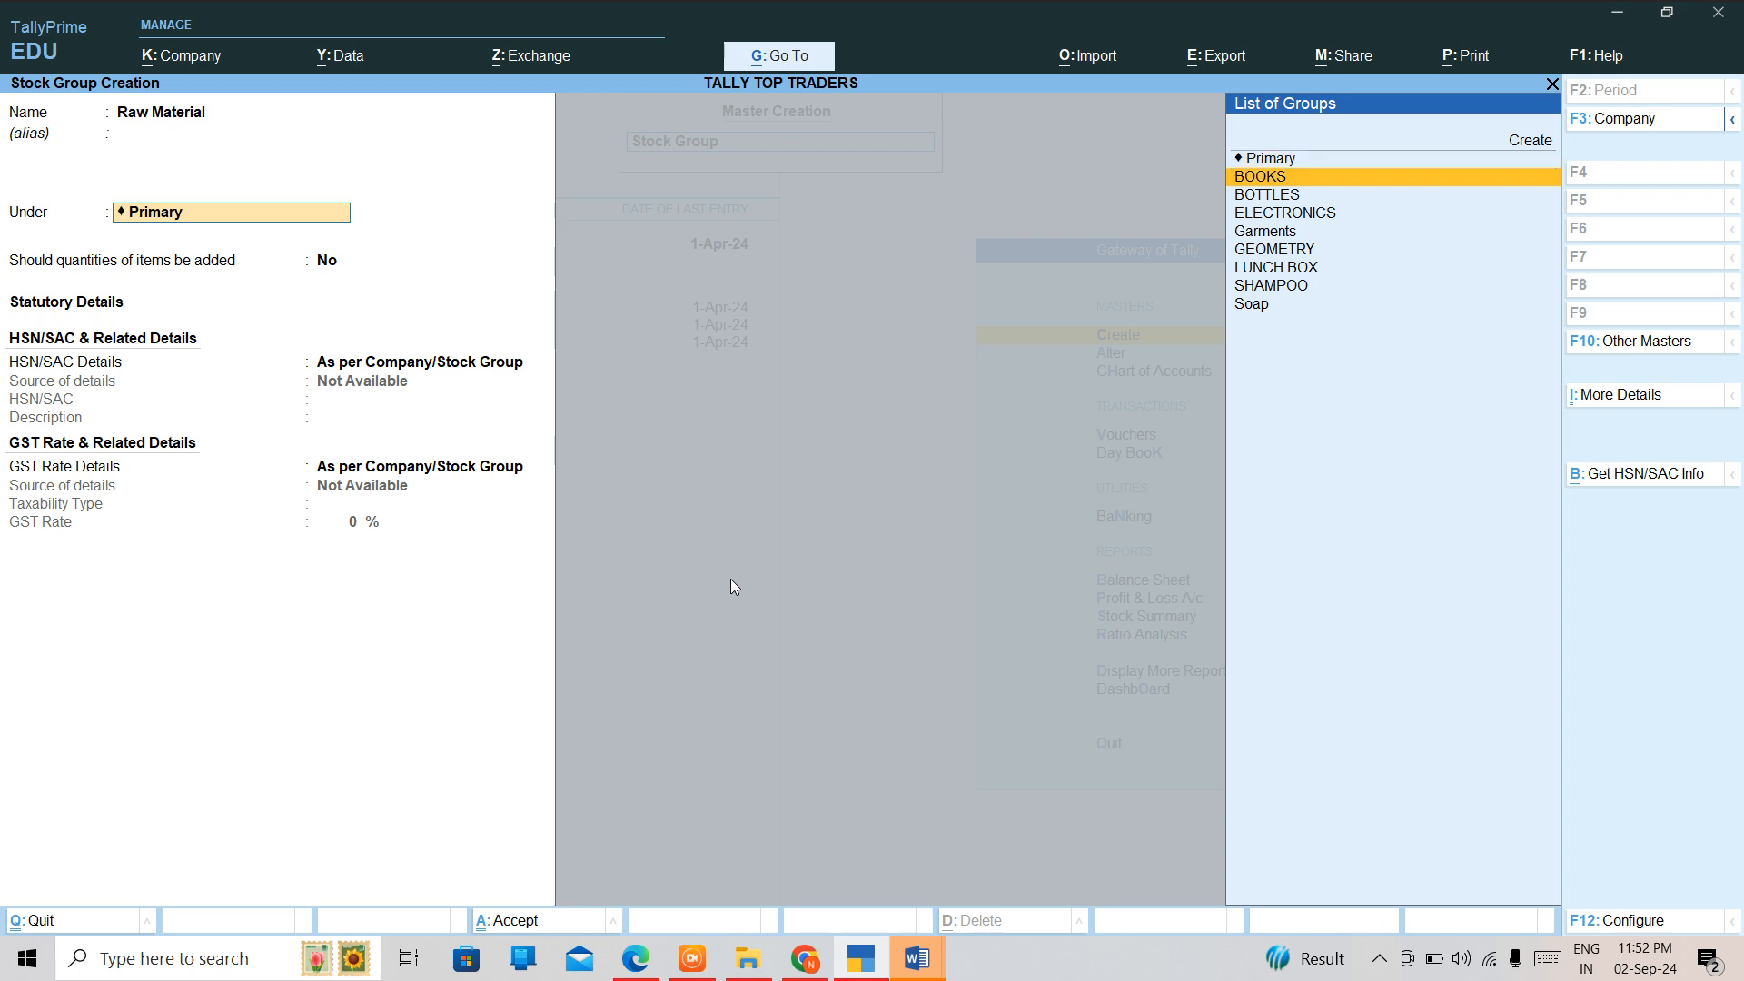
{"action": "key", "text": "Down"}
{"action": "key", "text": "Down"}
{"action": "key", "text": "Down"}
{"action": "key", "text": "Down"}
{"action": "key", "text": "Down"}
{"action": "key", "text": "Down"}
{"action": "key", "text": "Up"}
{"action": "key", "text": "Up"}
{"action": "key", "text": "Up"}
{"action": "key", "text": "Up"}
{"action": "key", "text": "Up"}
{"action": "key", "text": "Up"}
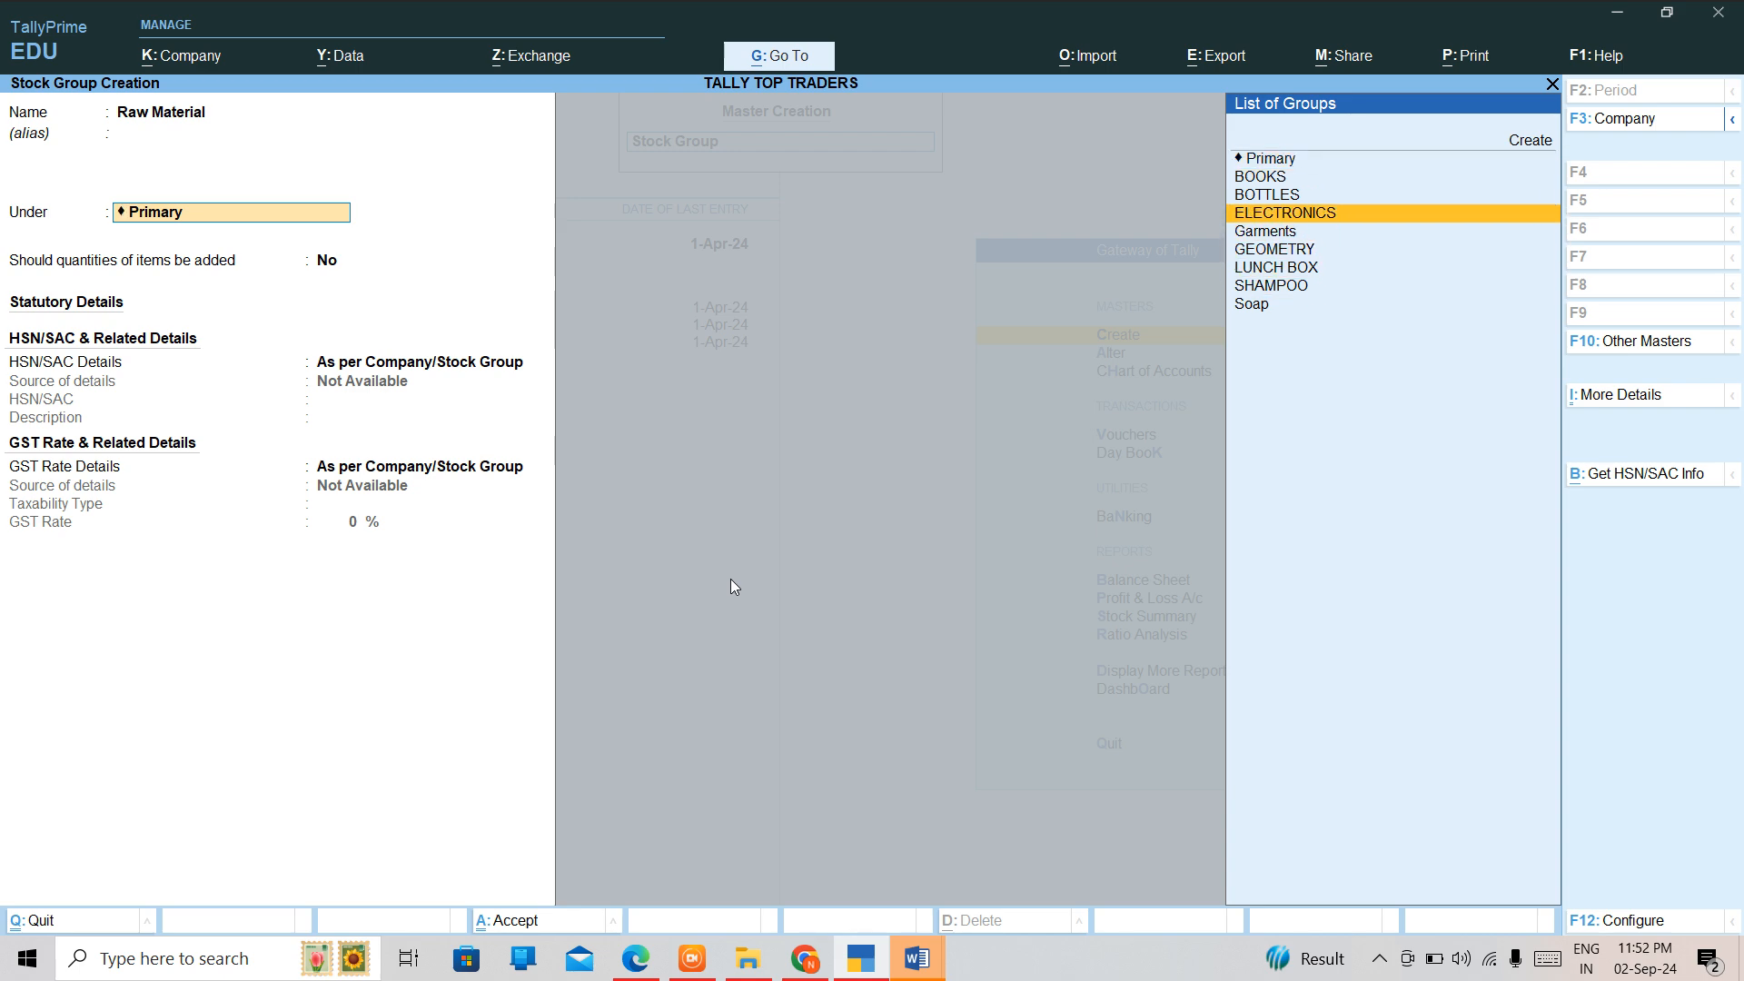
{"action": "key", "text": "Up"}
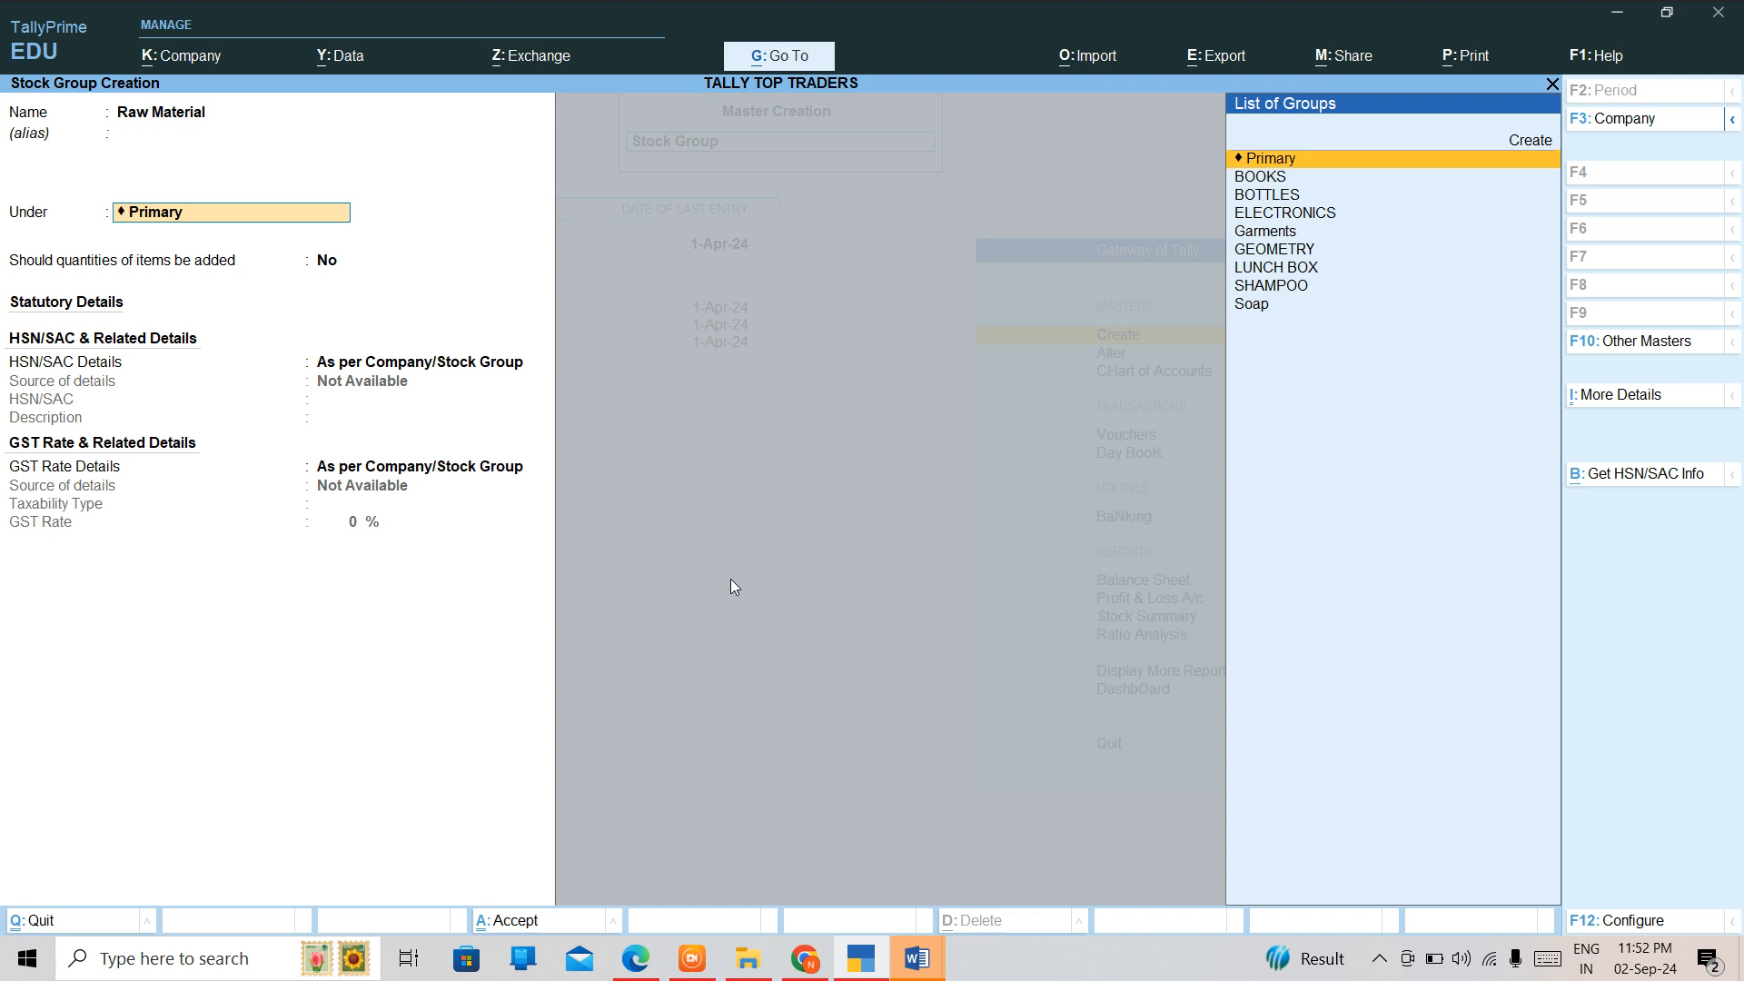
{"action": "key", "text": "Return"}
{"action": "key", "text": "Return"}
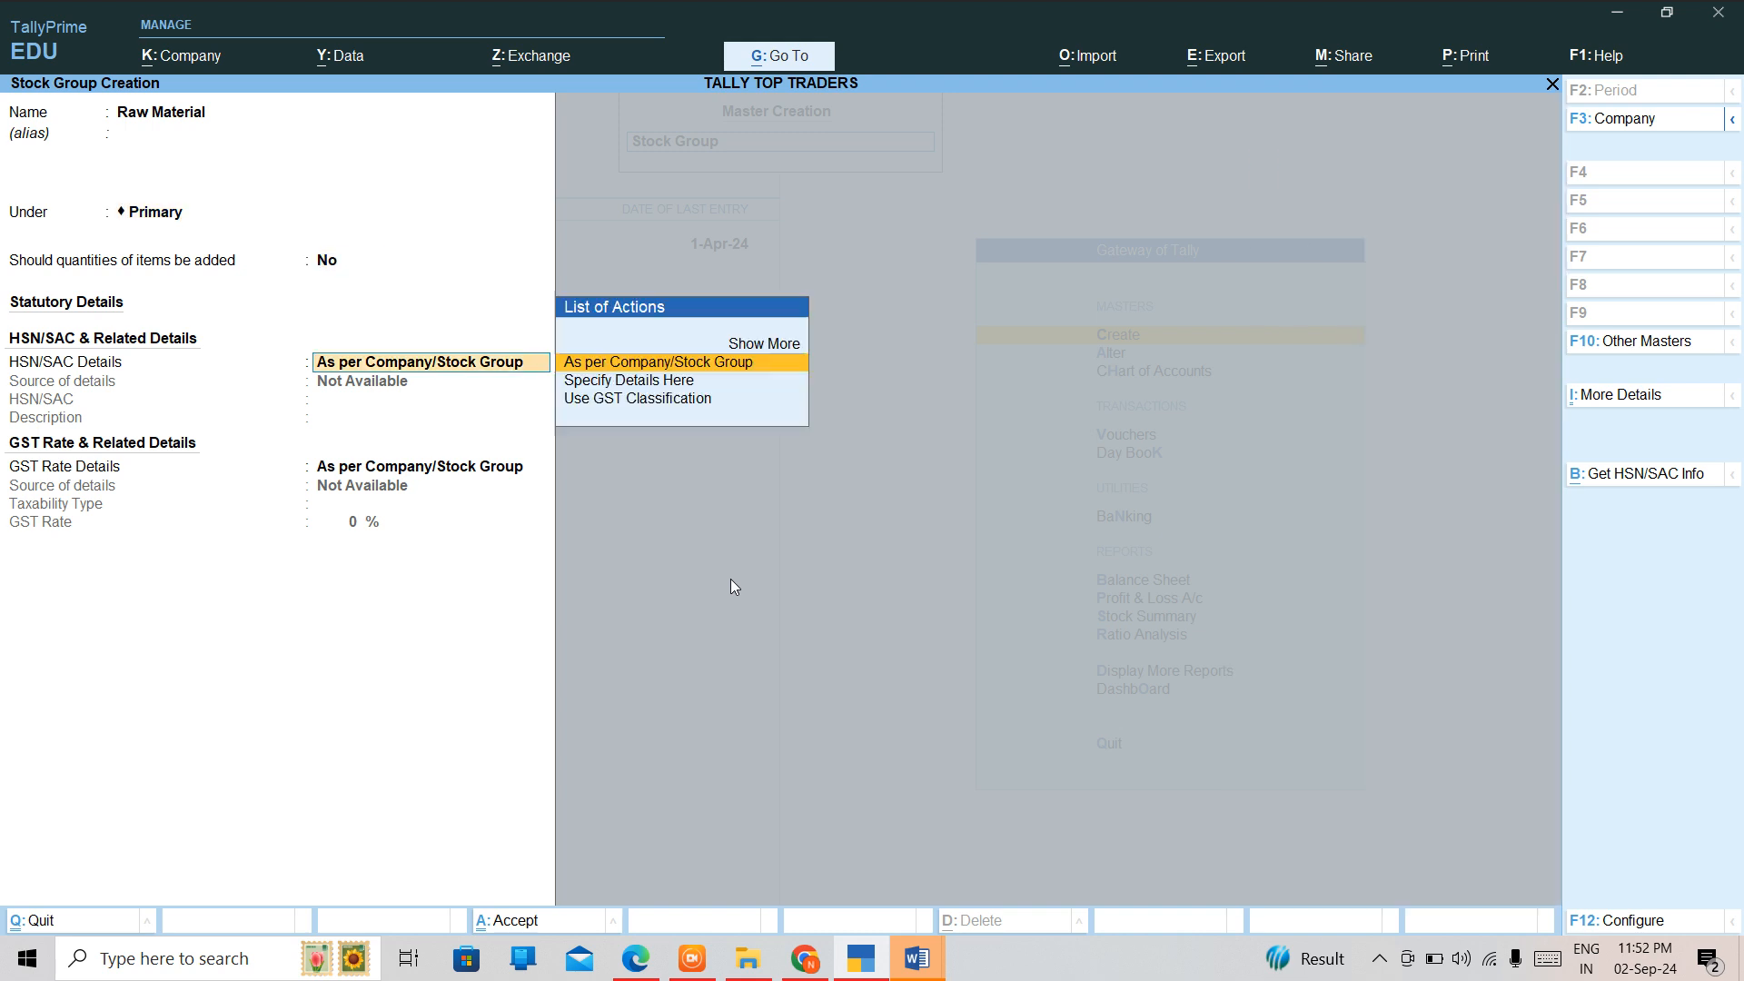
{"action": "key", "text": "Return"}
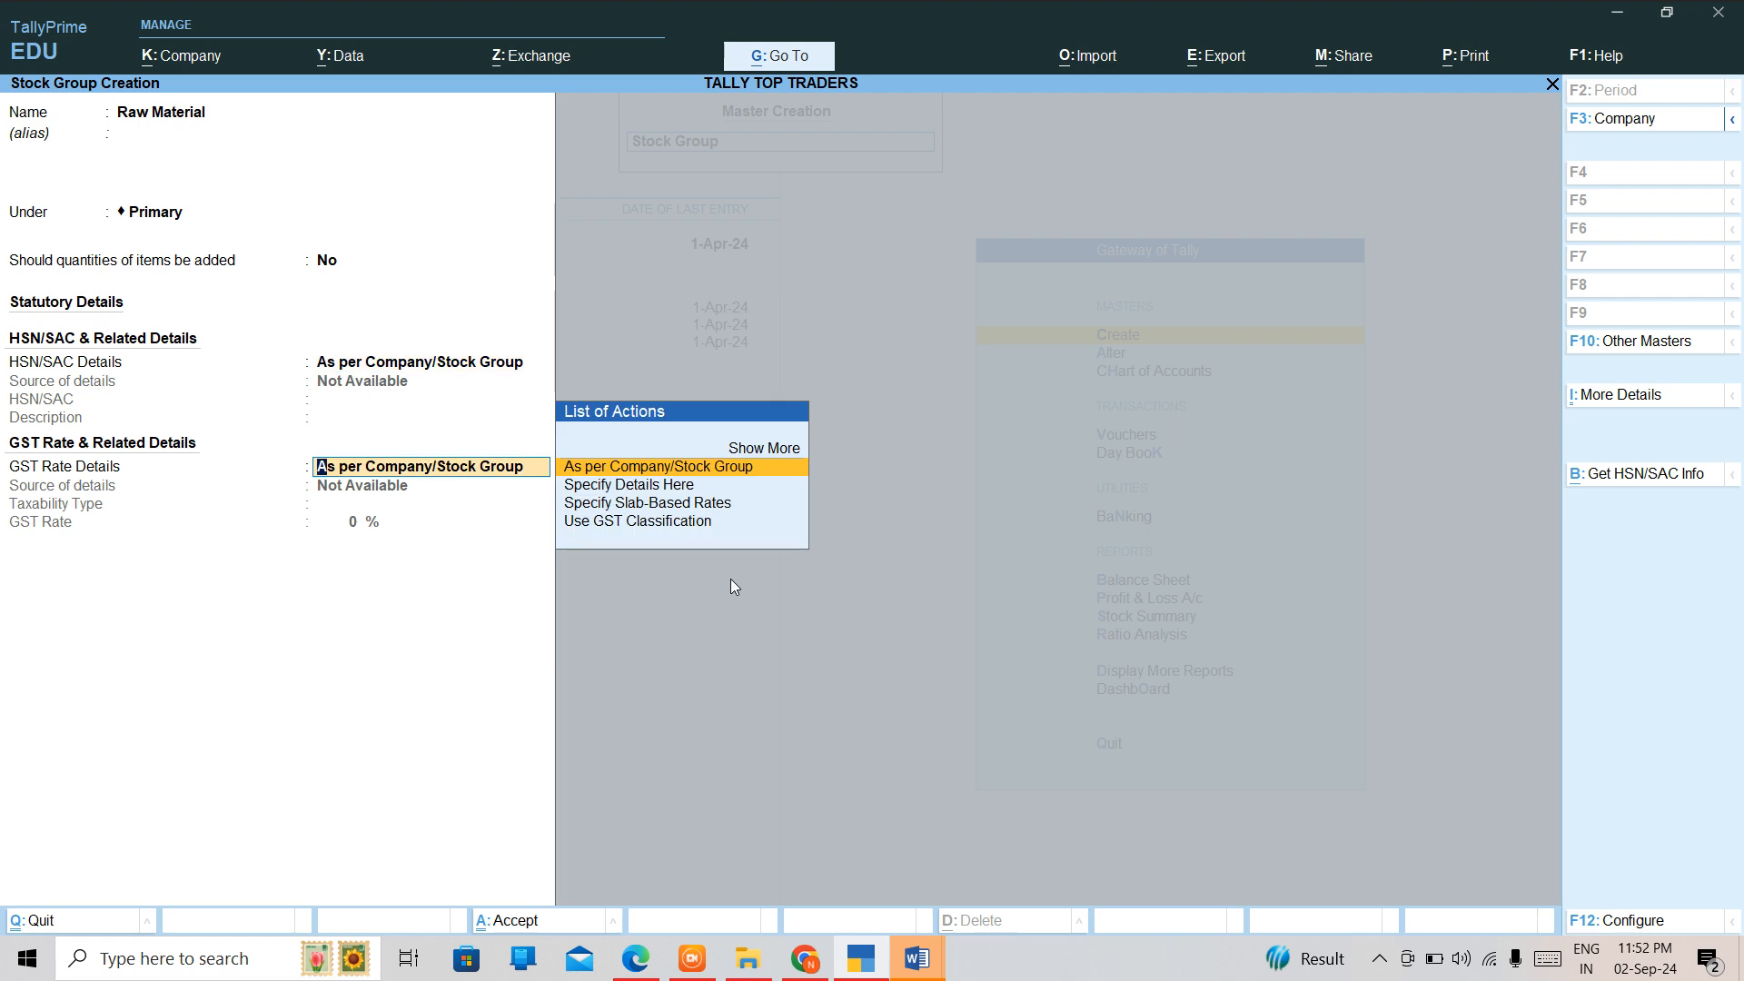
{"action": "key", "text": "ctrl"}
{"action": "key", "text": "ctrl+a"}
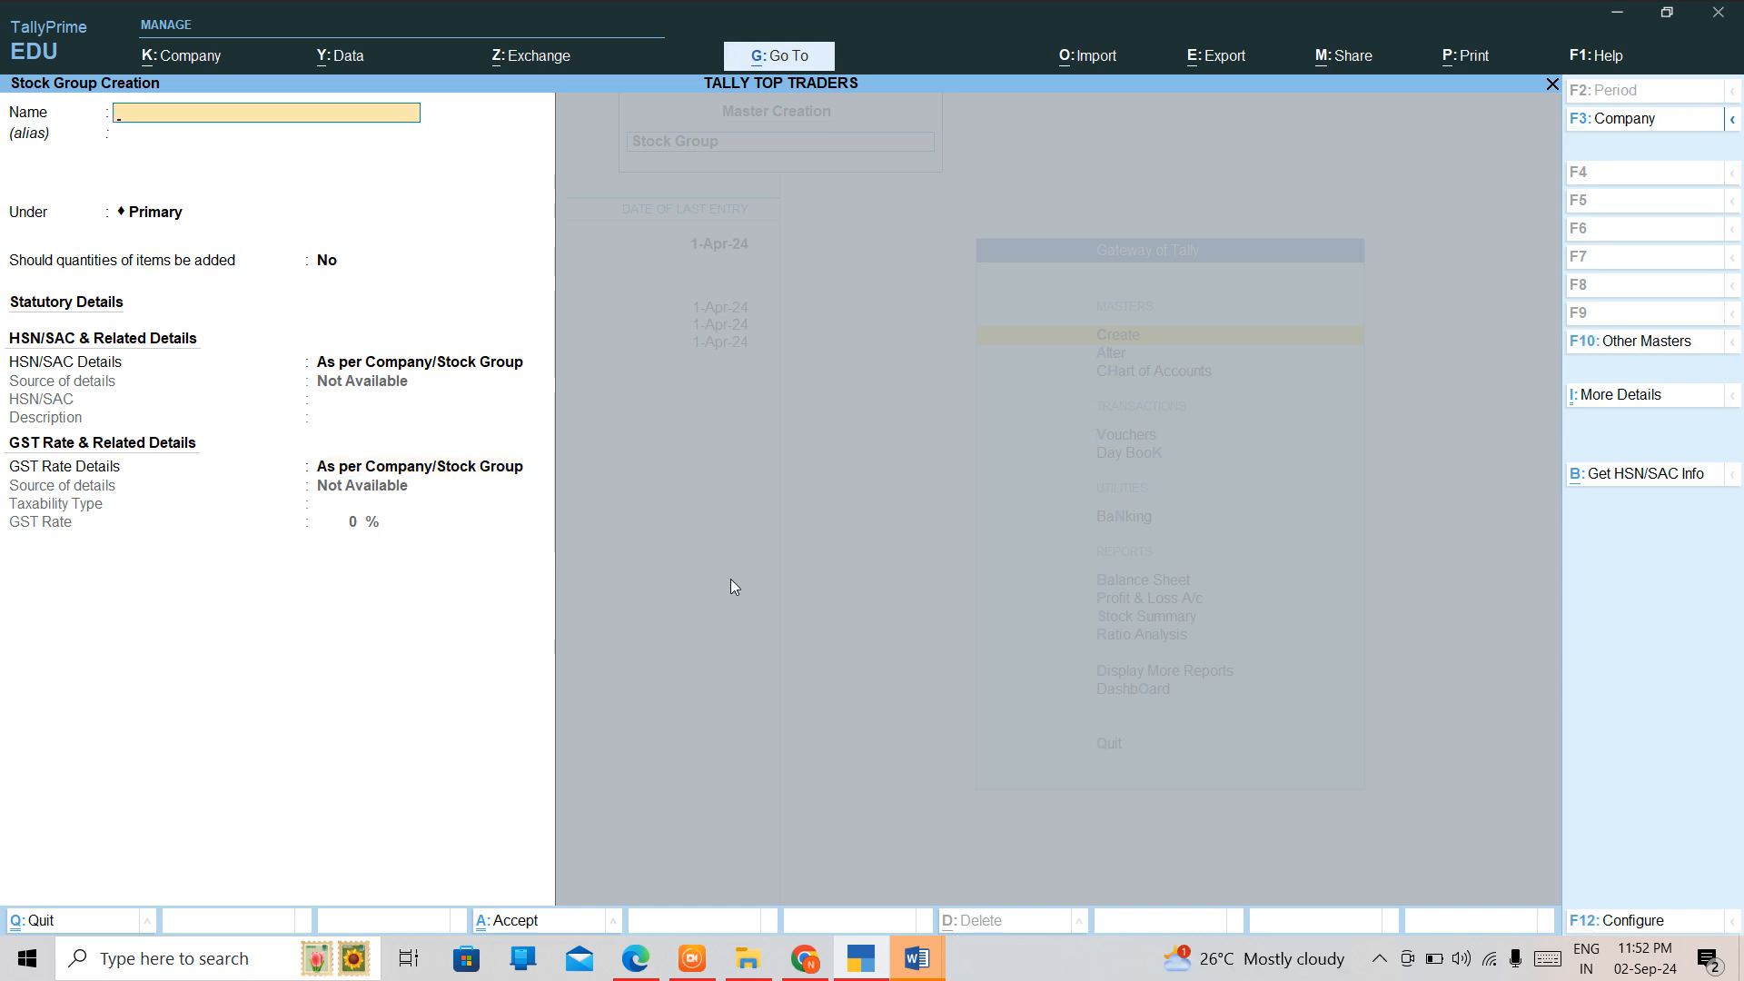
Create the stock group Finished Stock under Primary without adding item quantities, save it and return to the Gateway of Tally.
{"action": "type", "text": "Finished Stoc"}
{"action": "key", "text": "Return"}
{"action": "key", "text": "Return"}
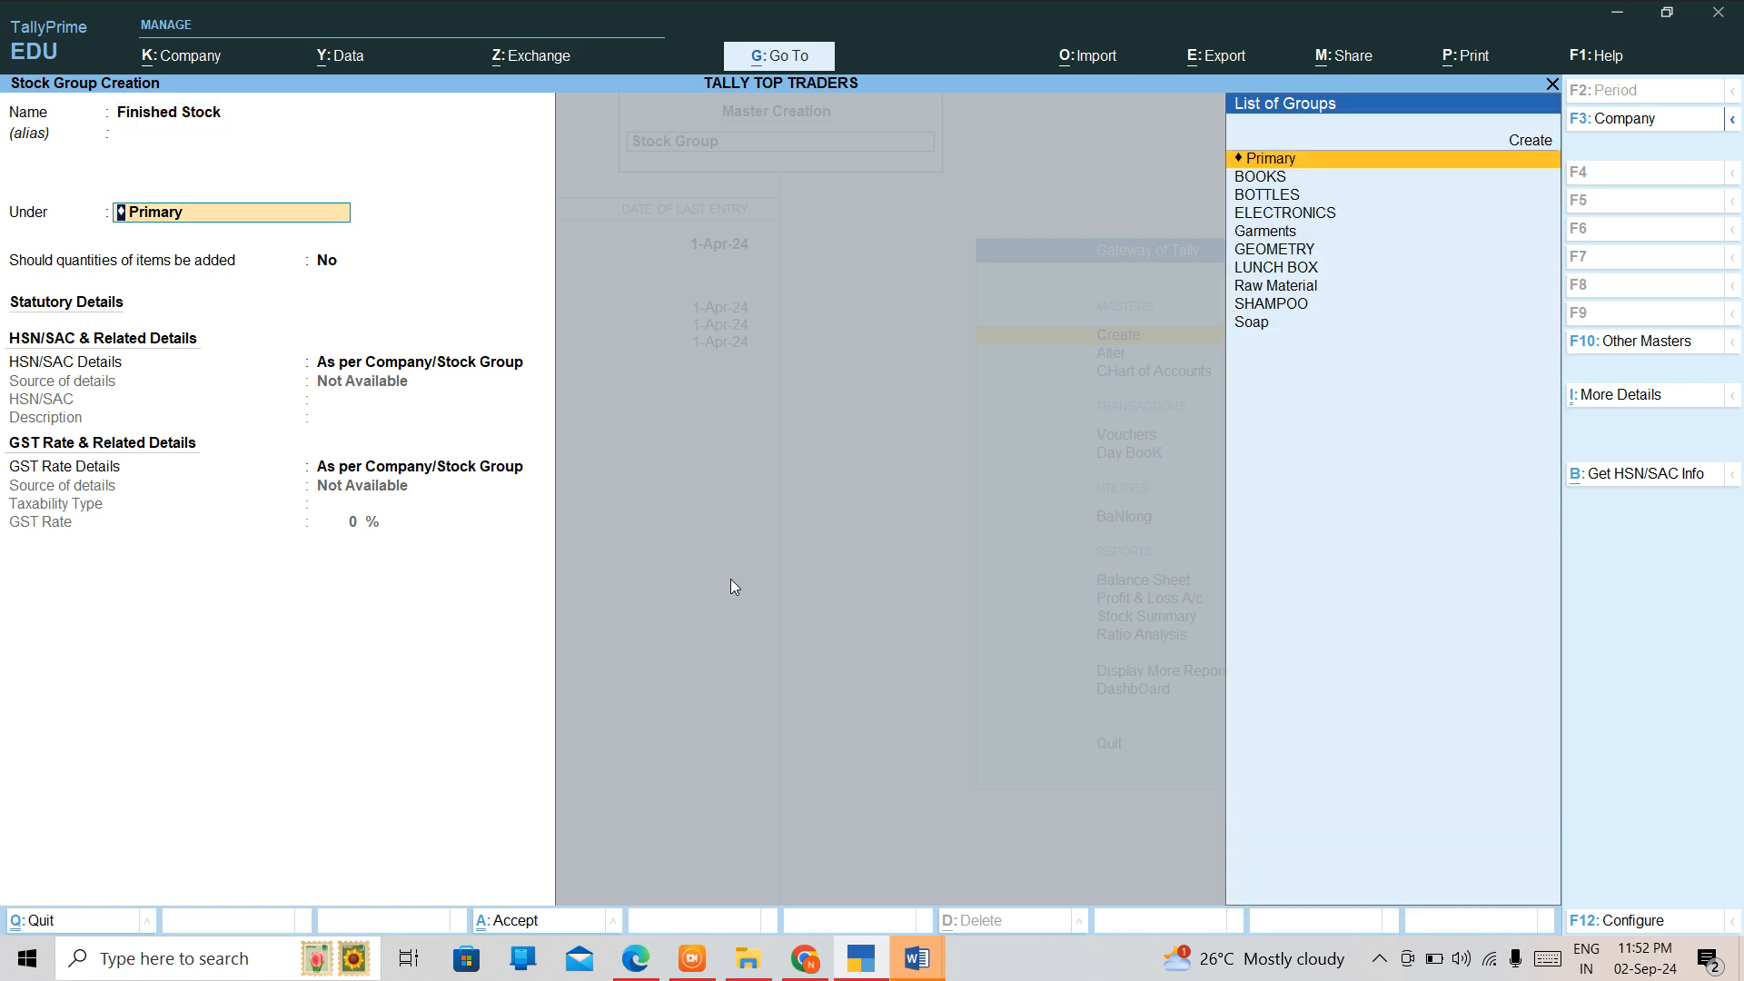
{"action": "key", "text": "Return"}
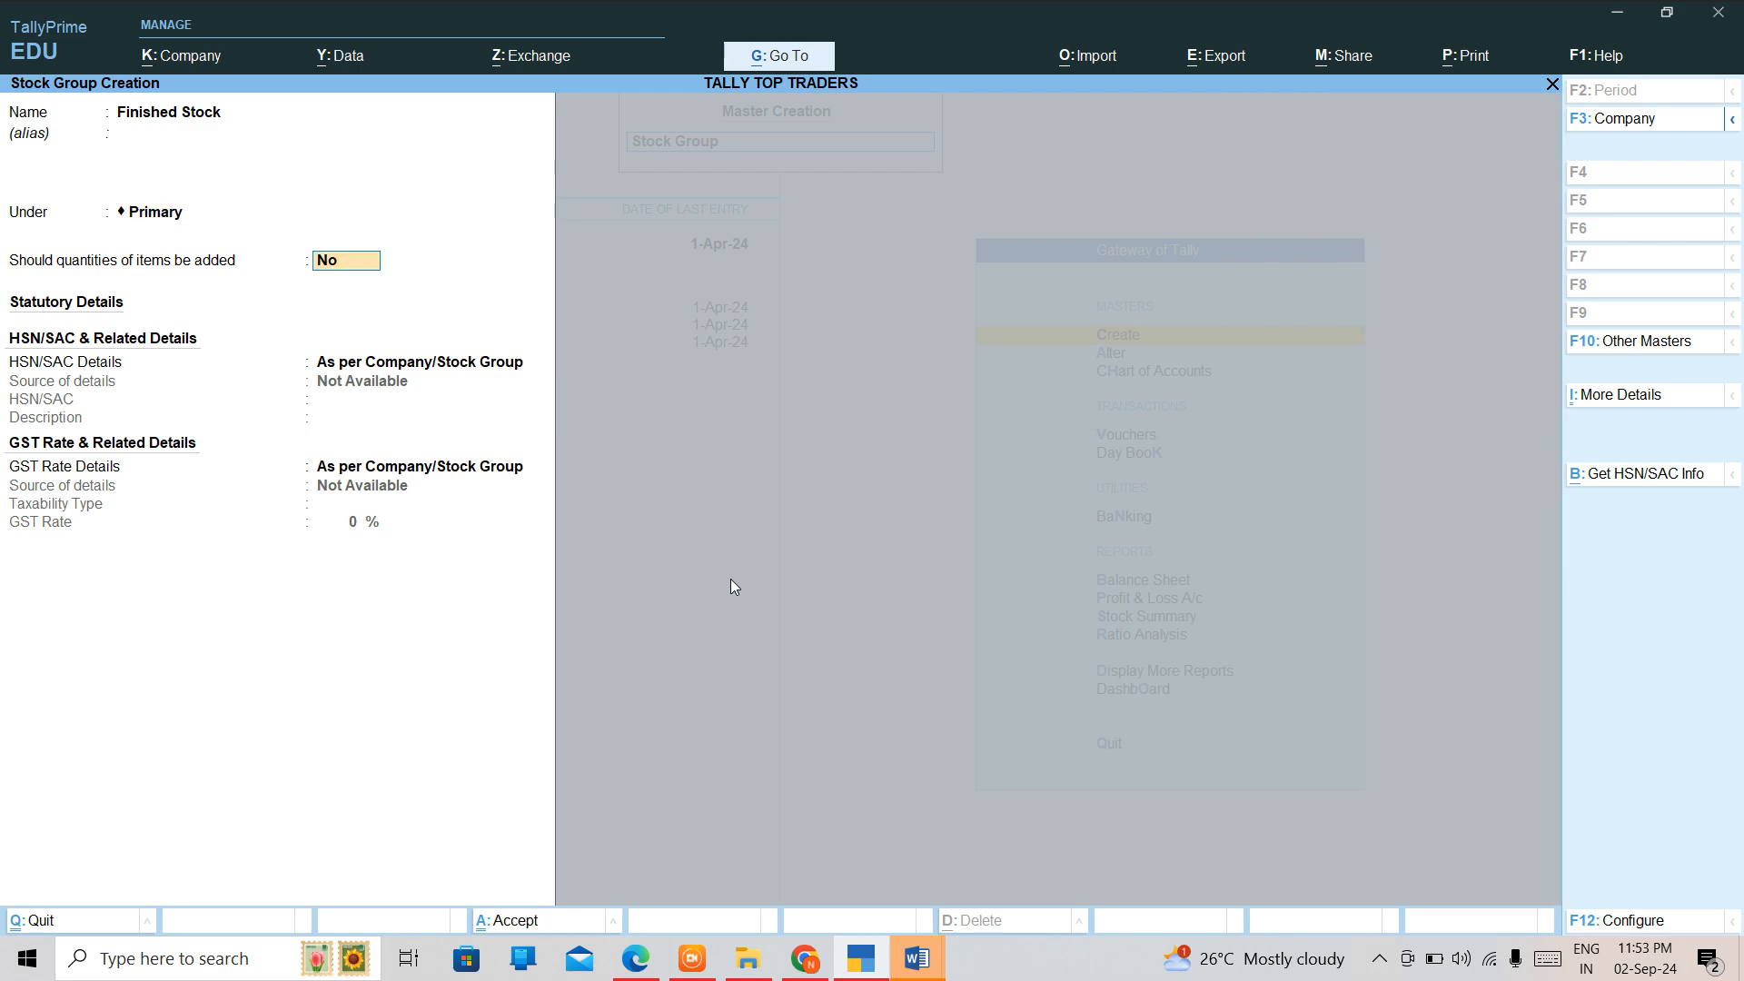
{"action": "key", "text": "t"}
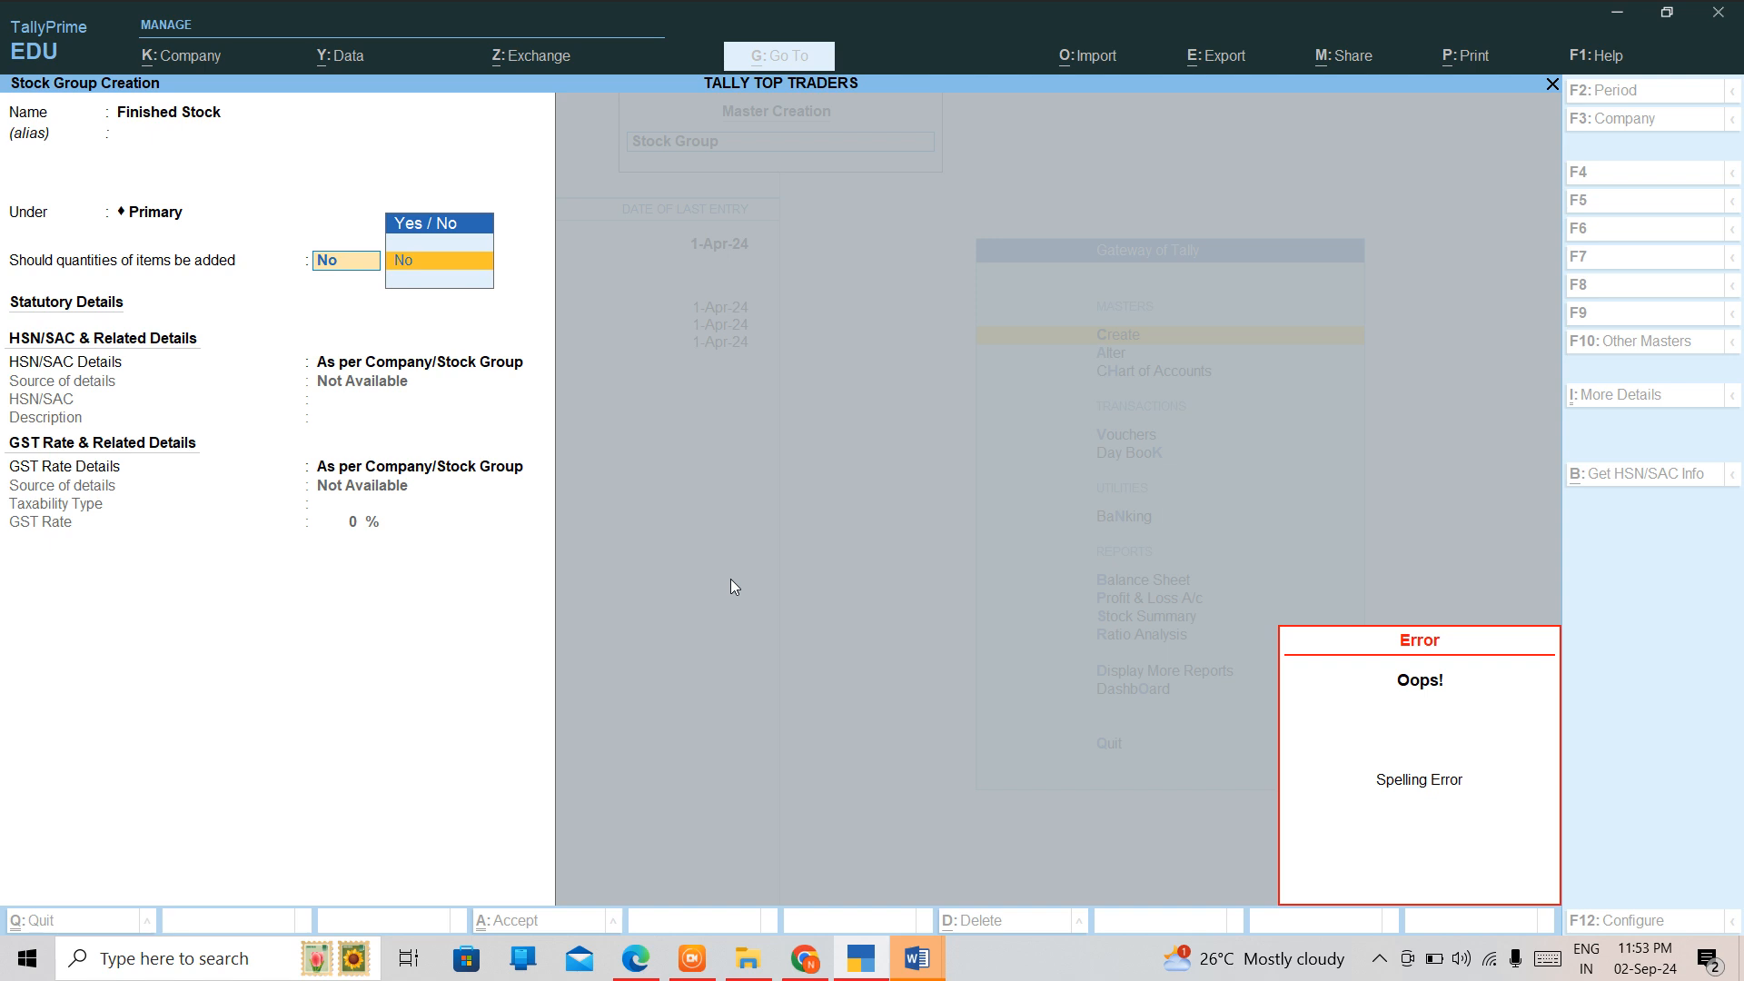
{"action": "key", "text": "Return"}
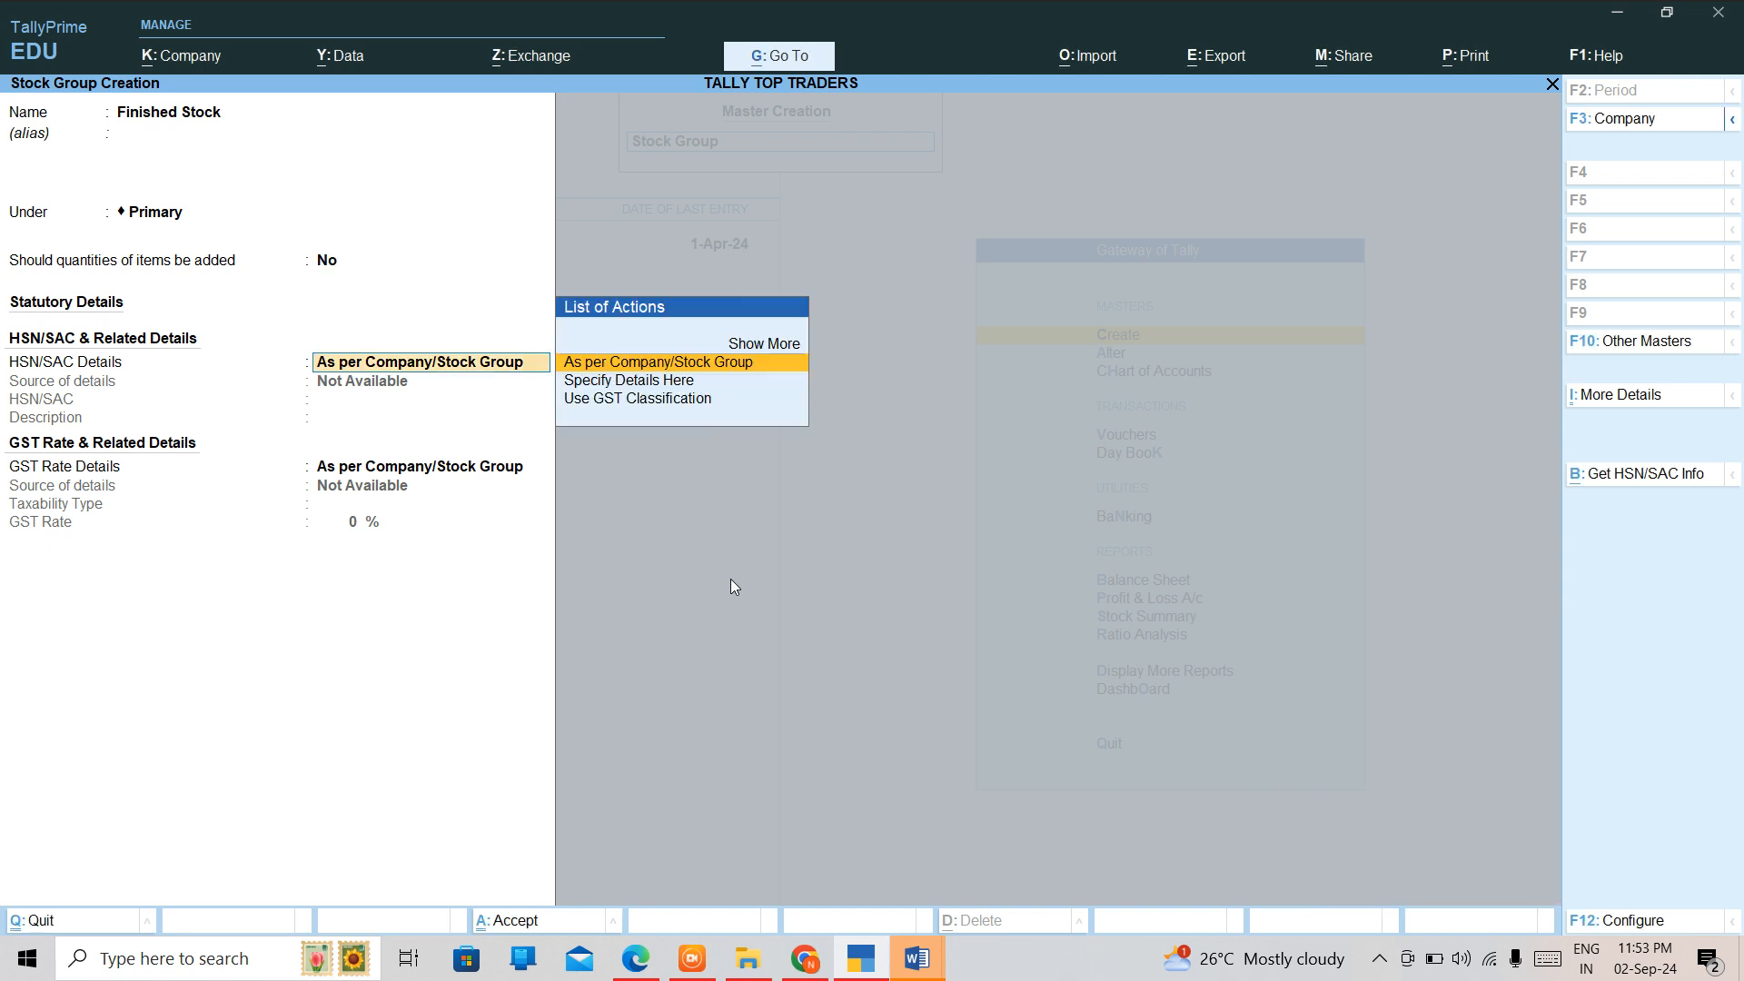
{"action": "key", "text": "ctrl+a"}
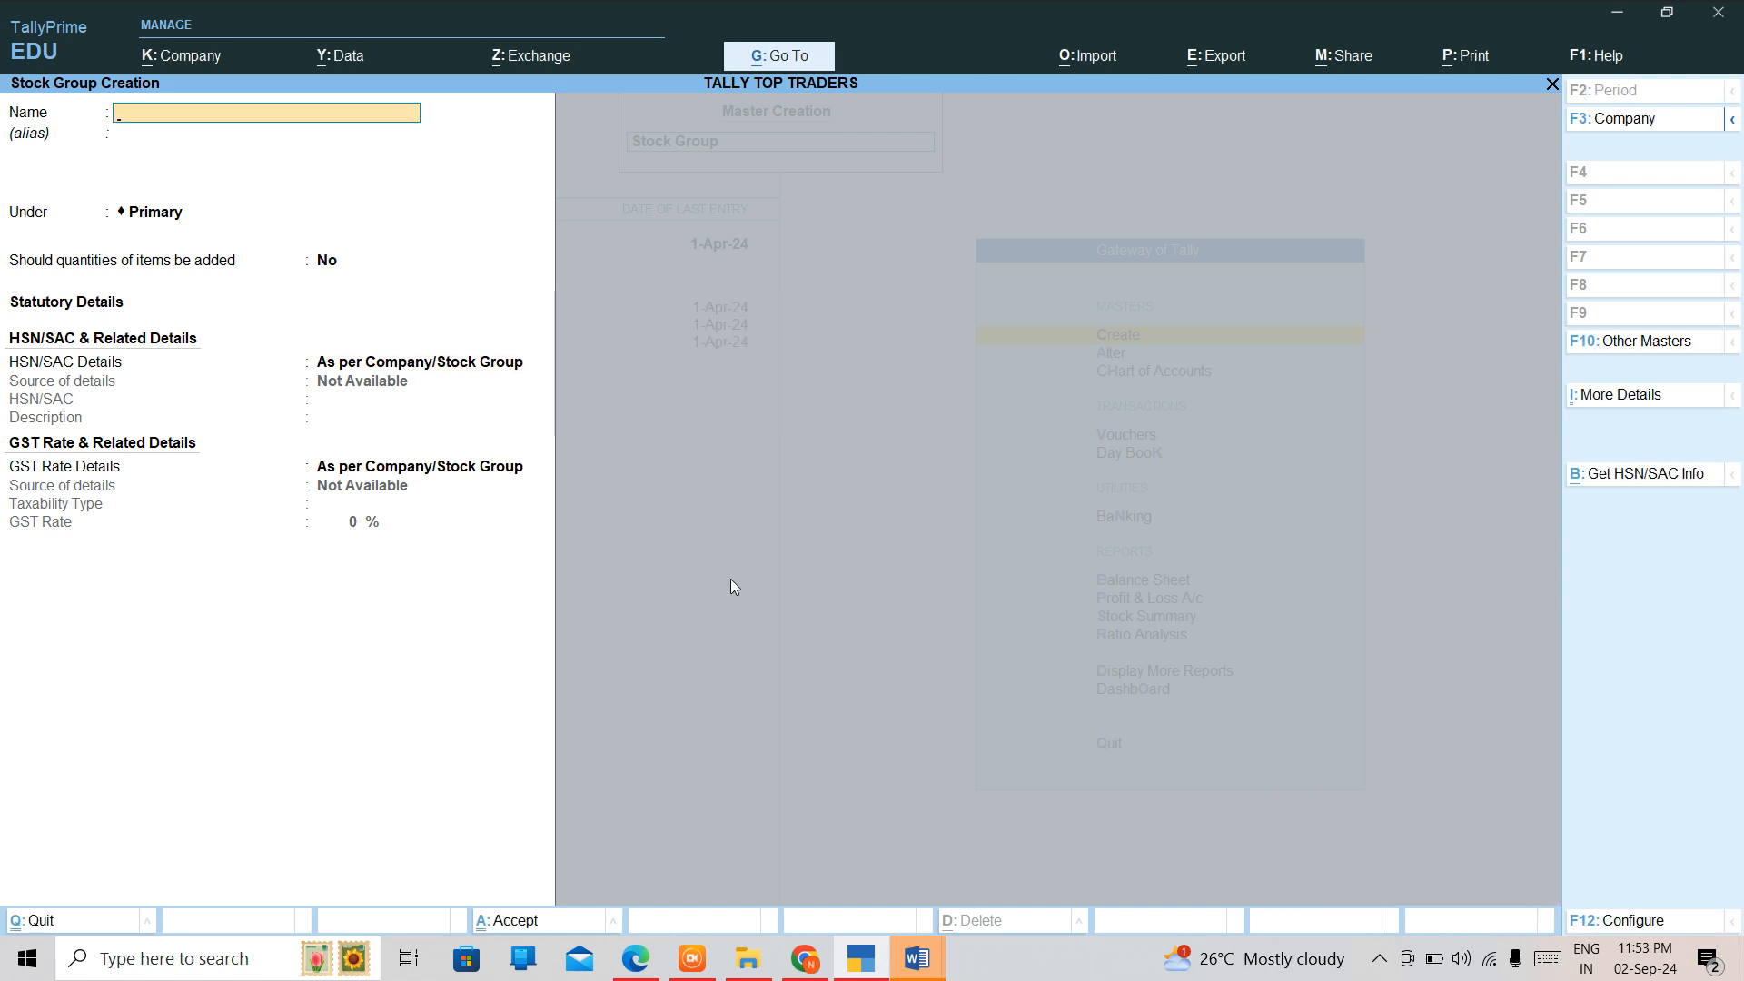
{"action": "key", "text": "Escape"}
{"action": "key", "text": "Escape"}
Open the Raw Material stock group for alteration.
{"action": "key", "text": "Down"}
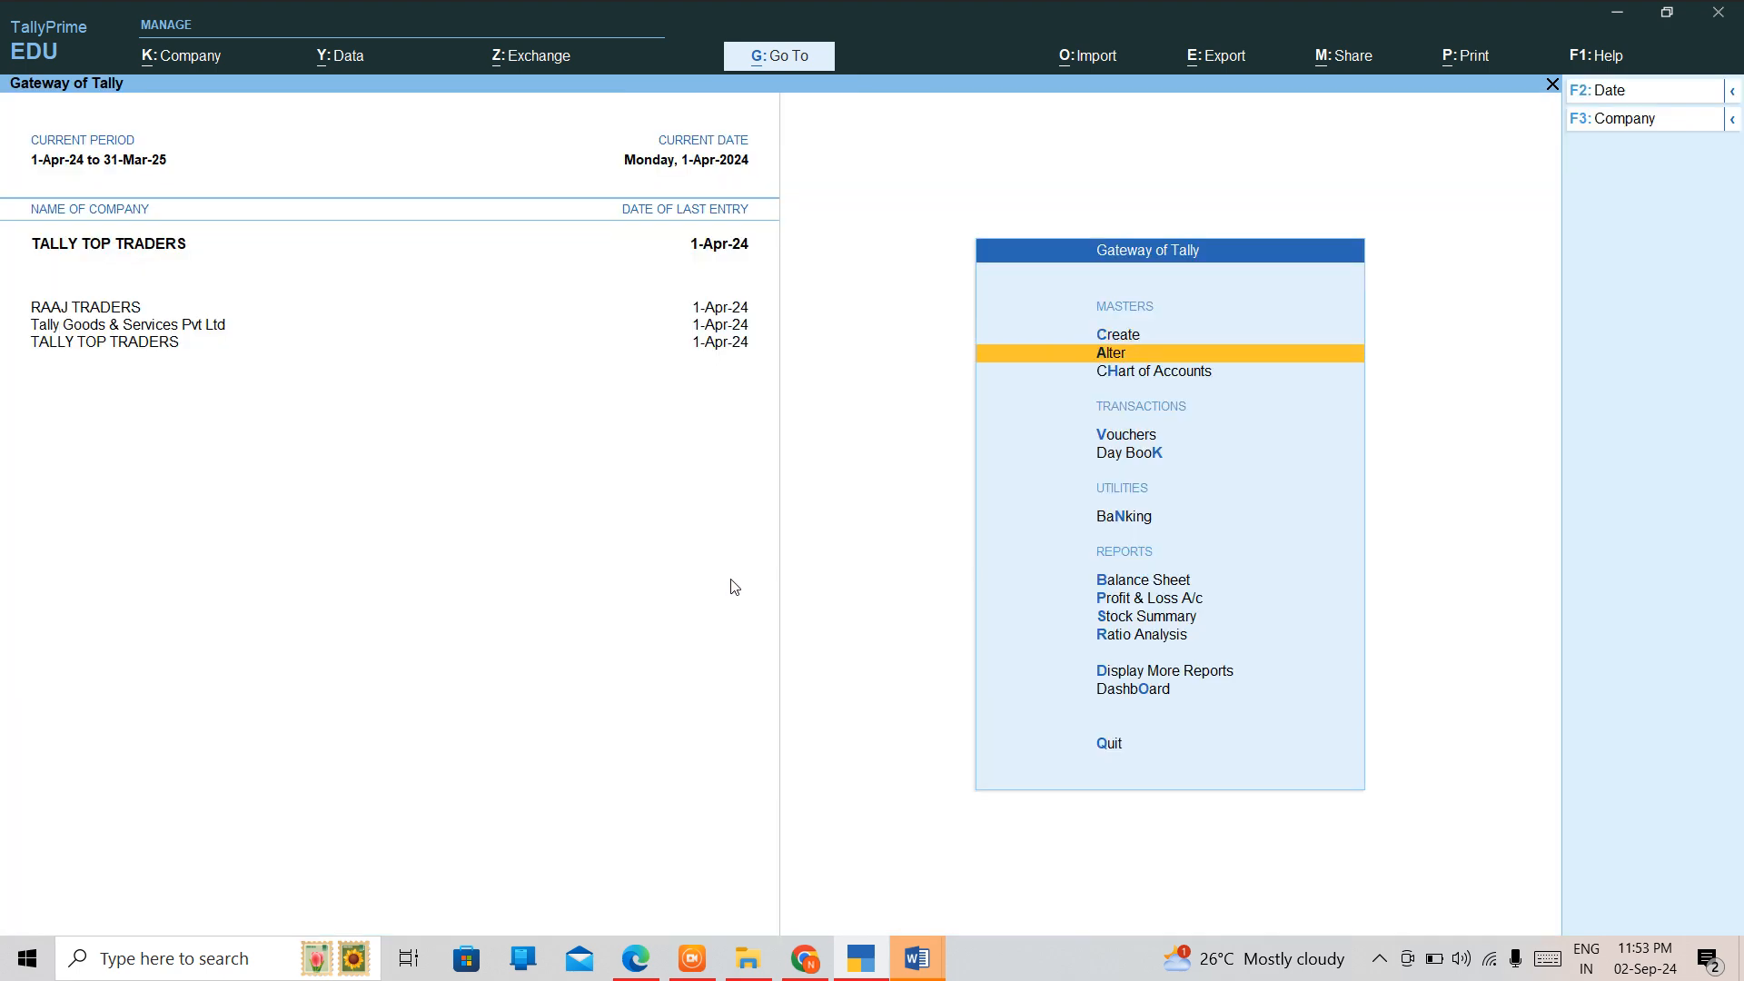
{"action": "key", "text": "Return"}
{"action": "key", "text": "Down"}
{"action": "key", "text": "Down"}
{"action": "key", "text": "Down"}
{"action": "key", "text": "Down"}
{"action": "key", "text": "Down"}
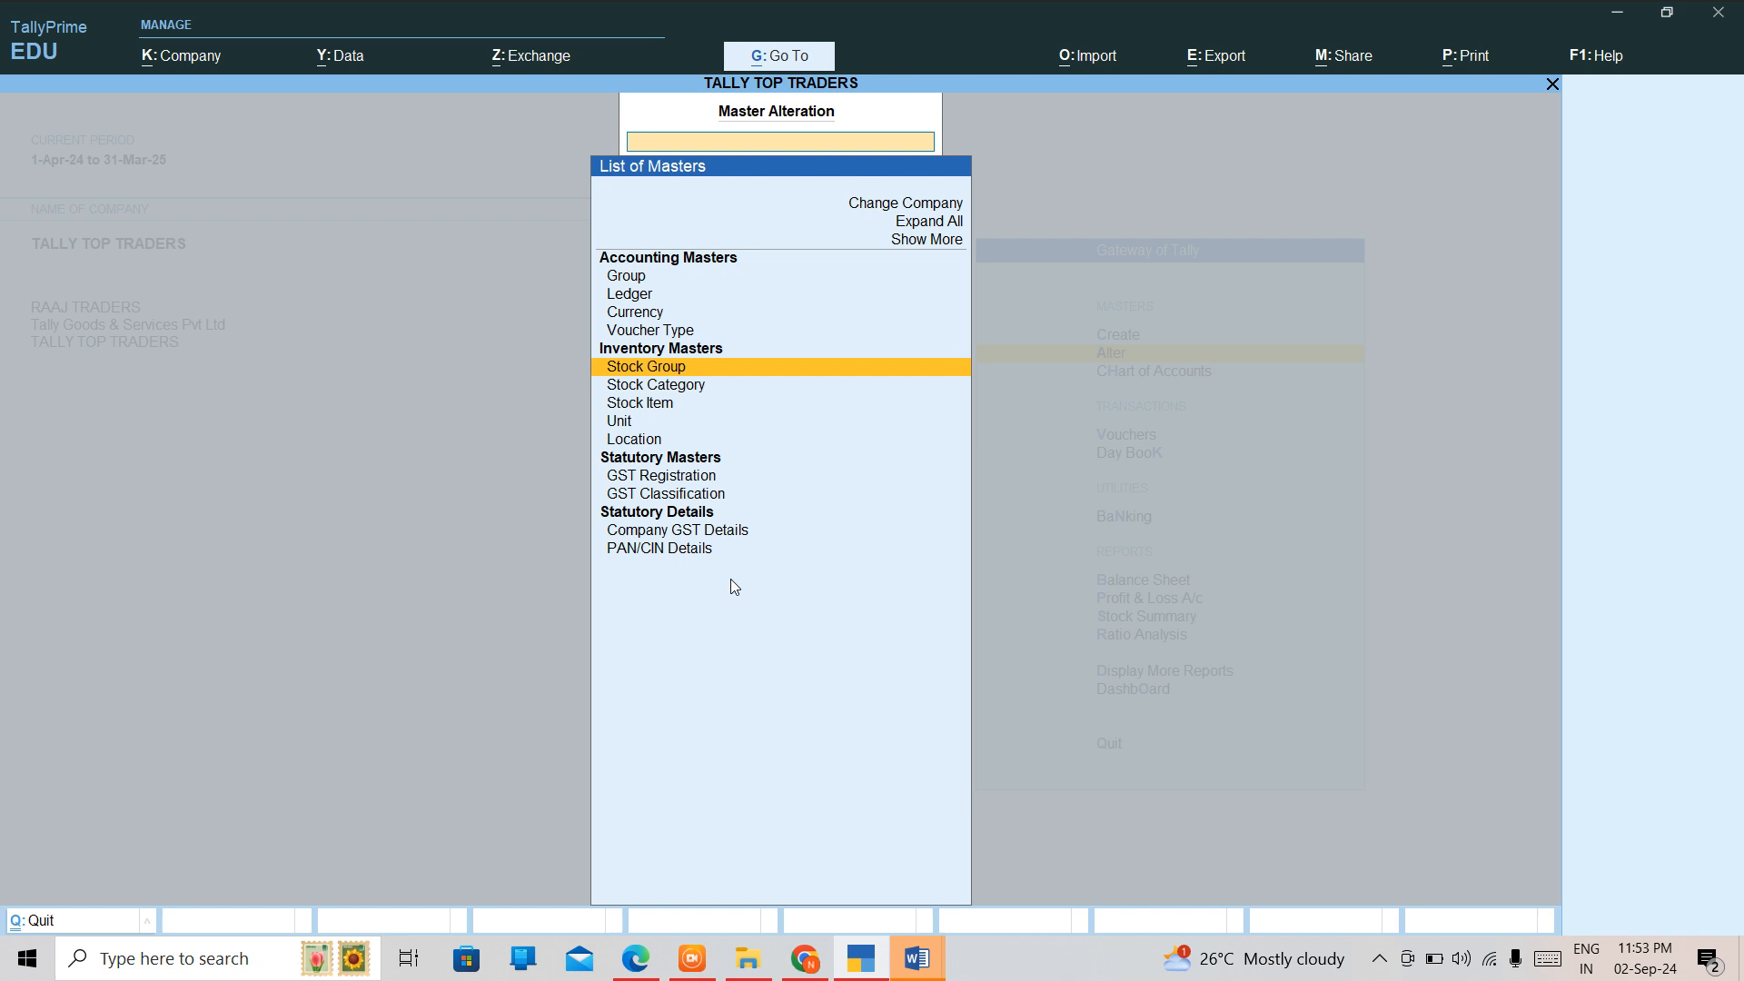
{"action": "key", "text": "Return"}
{"action": "key", "text": "Down"}
{"action": "key", "text": "Down"}
{"action": "key", "text": "Down"}
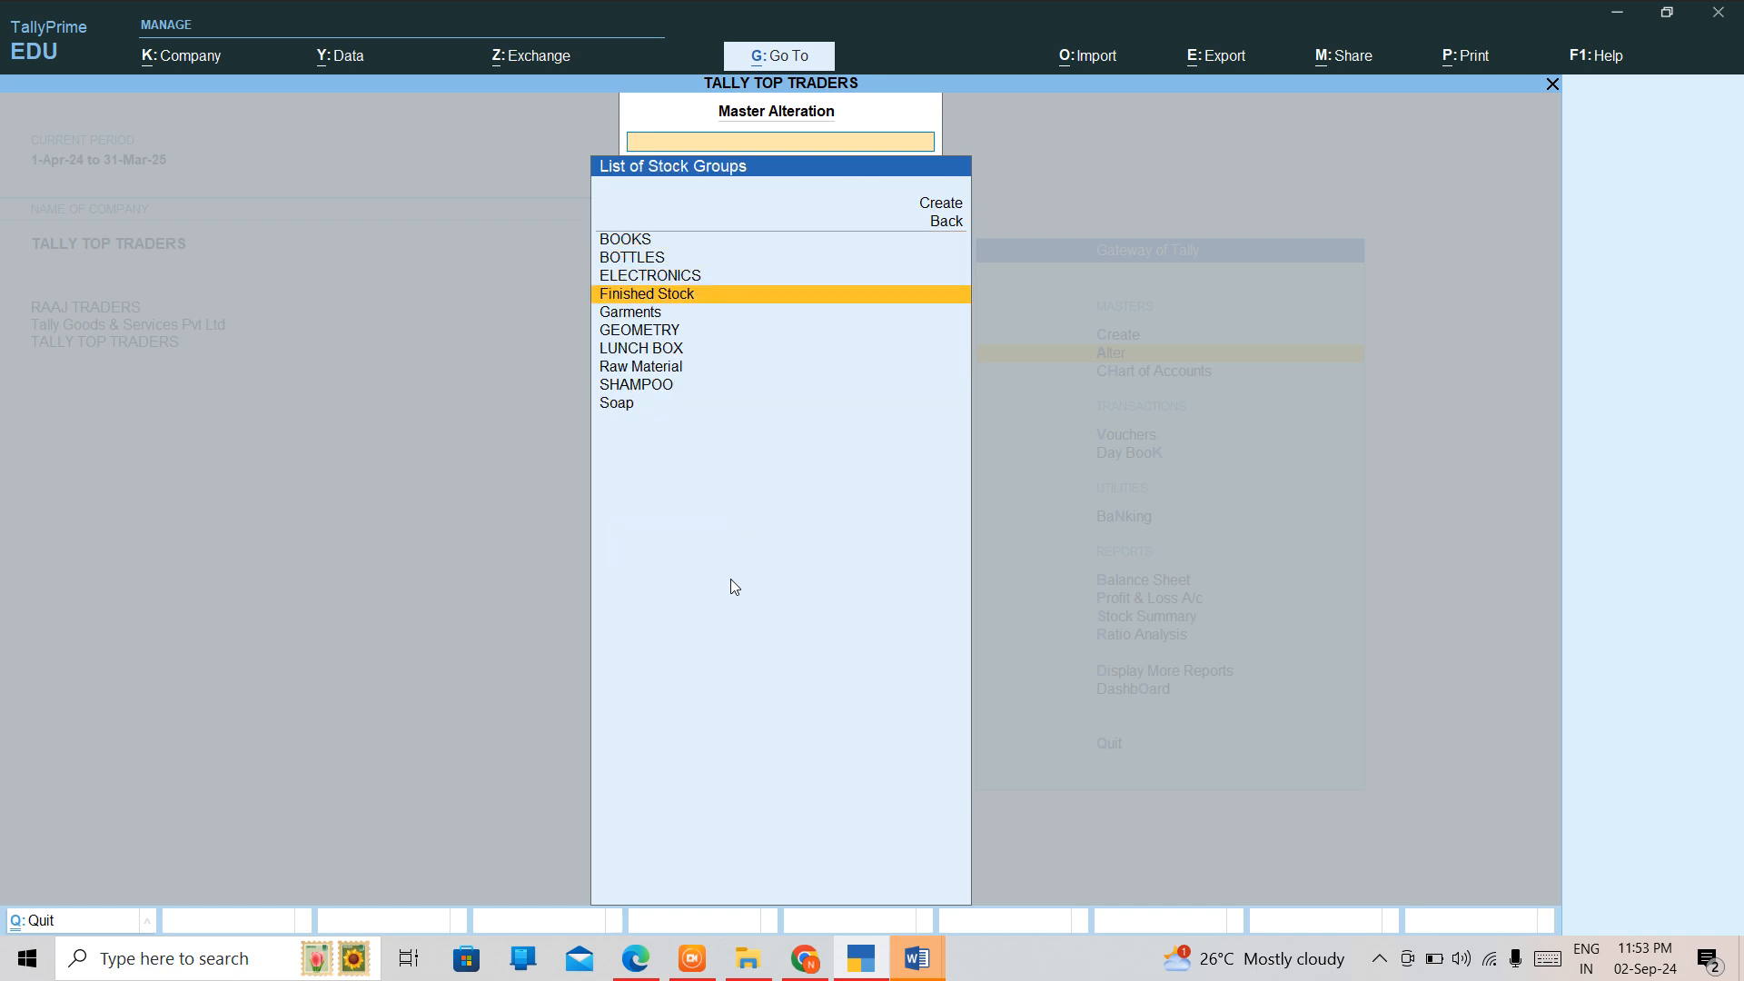
{"action": "key", "text": "Down"}
{"action": "key", "text": "Down"}
{"action": "key", "text": "Down"}
{"action": "key", "text": "Down"}
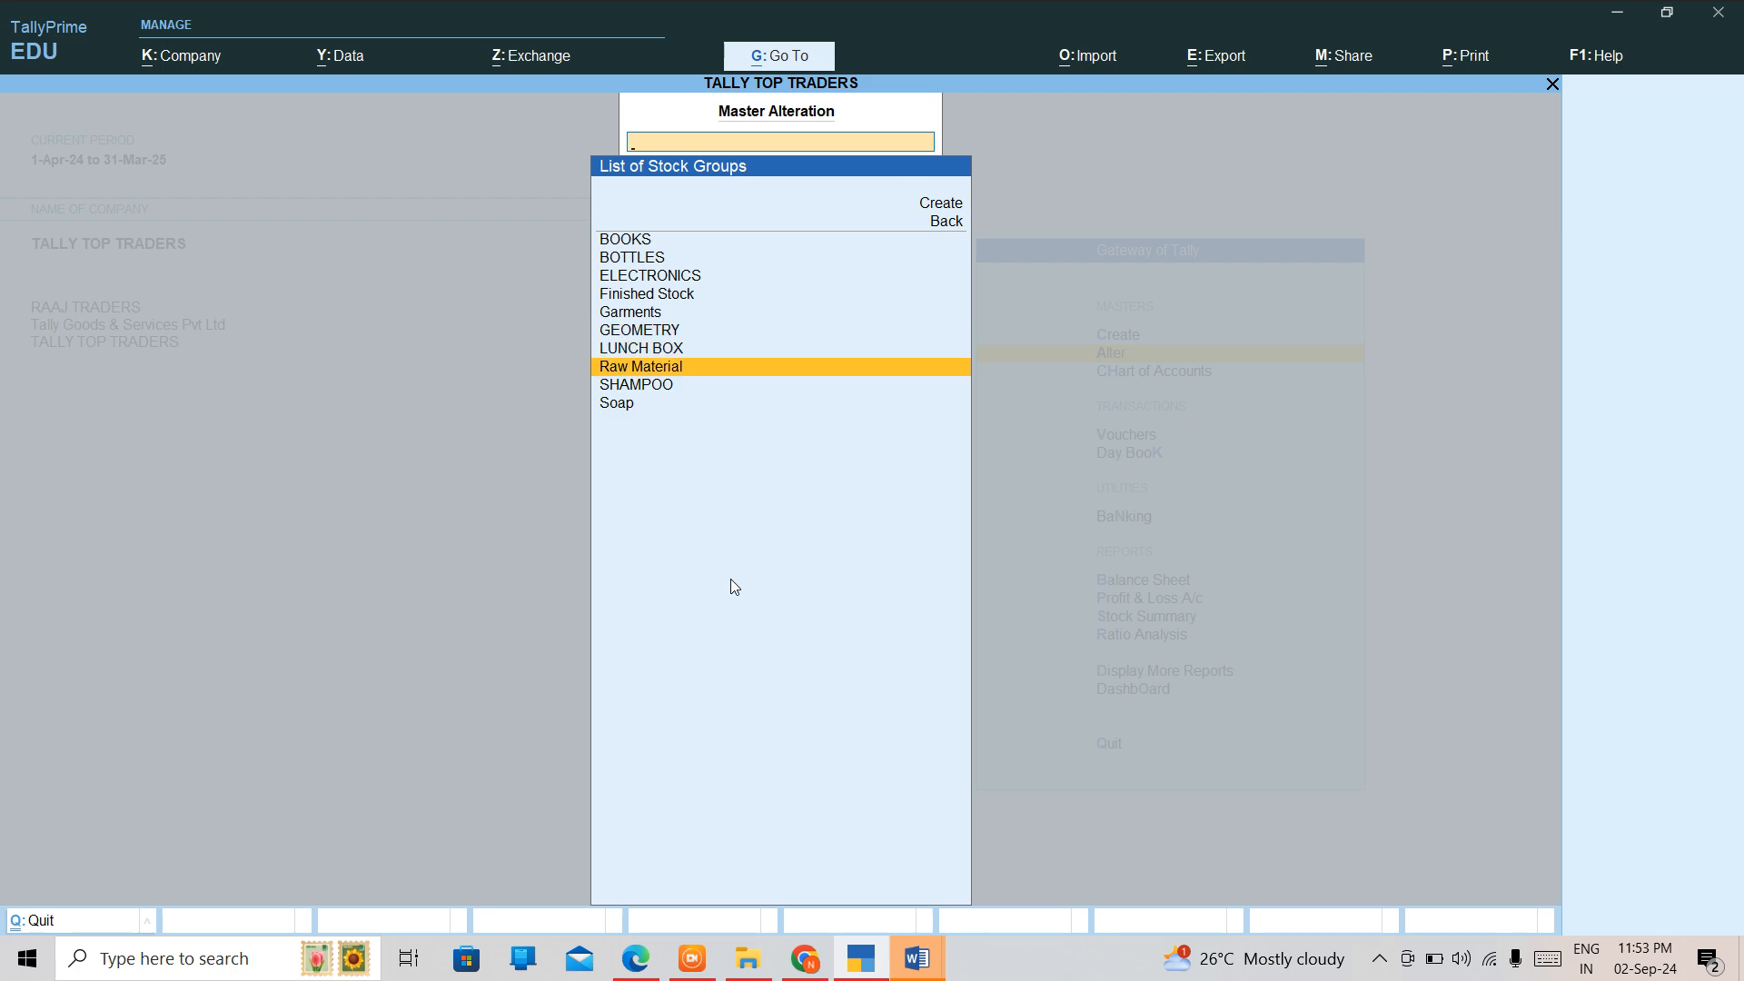
{"action": "key", "text": "Return"}
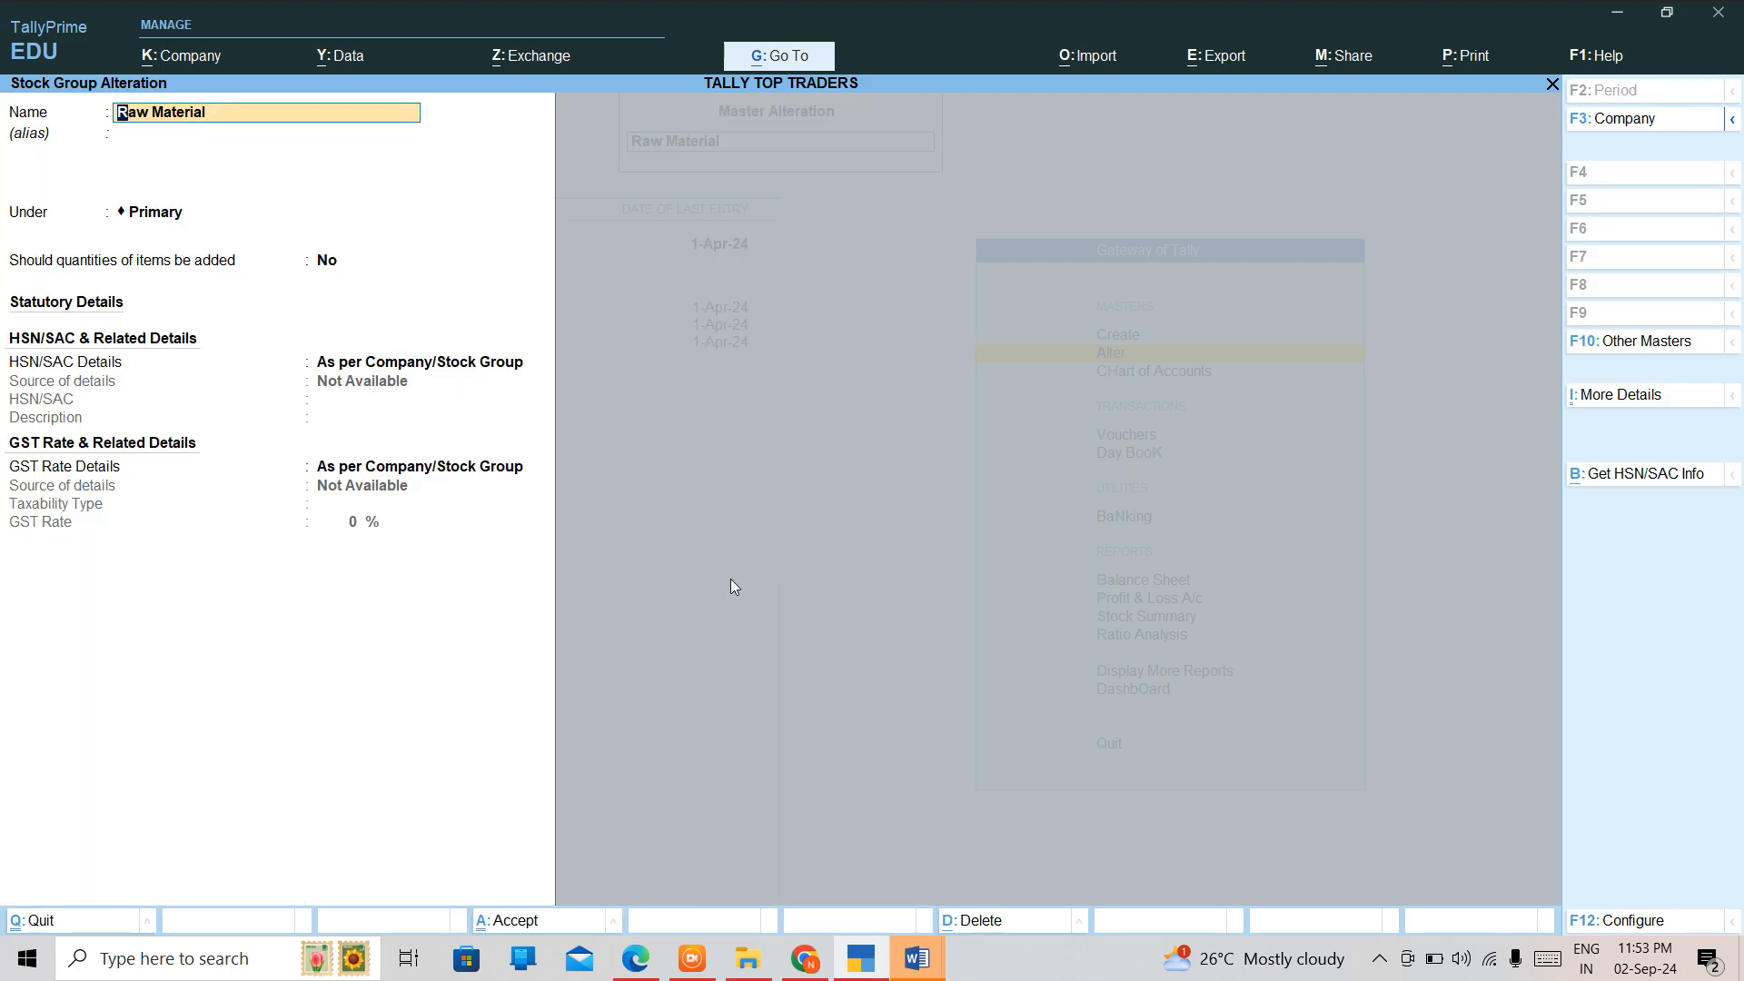
Rename the stock group as Raw Materials, save it and leave the master alteration.
{"action": "type", "text": "Raw"}
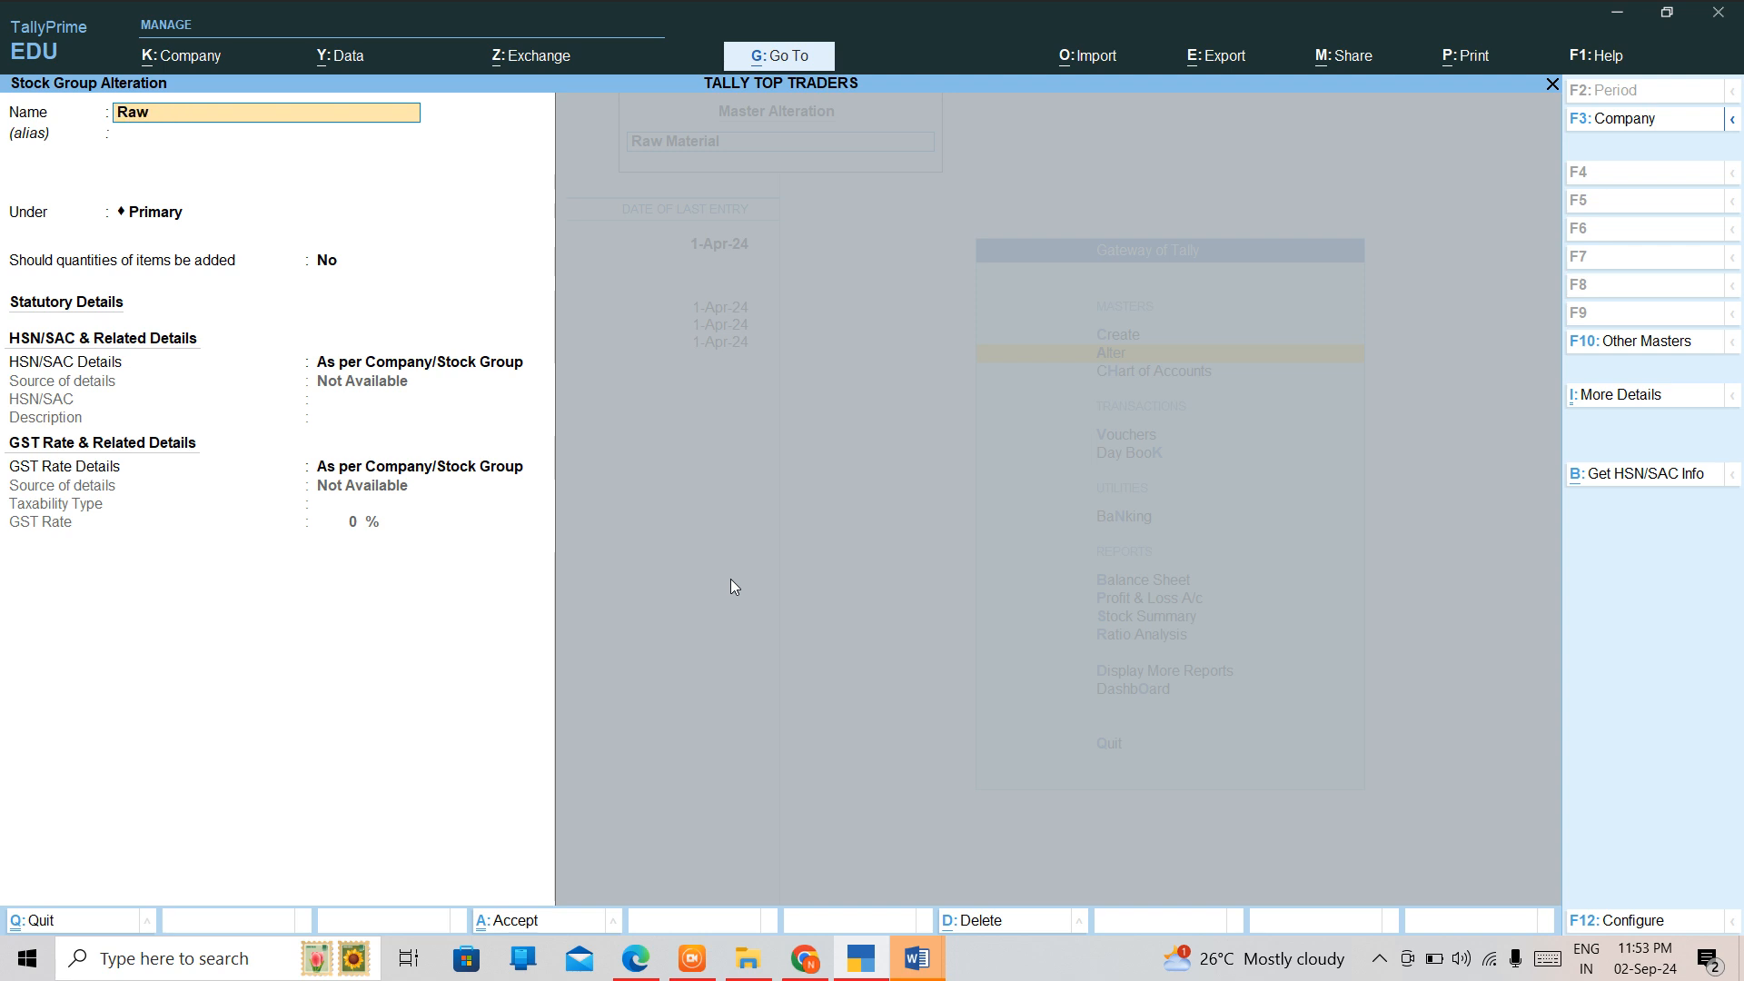
{"action": "type", "text": " Materilas"}
{"action": "type", "text": "ls"}
{"action": "key", "text": "Return"}
{"action": "key", "text": "ctrl+a"}
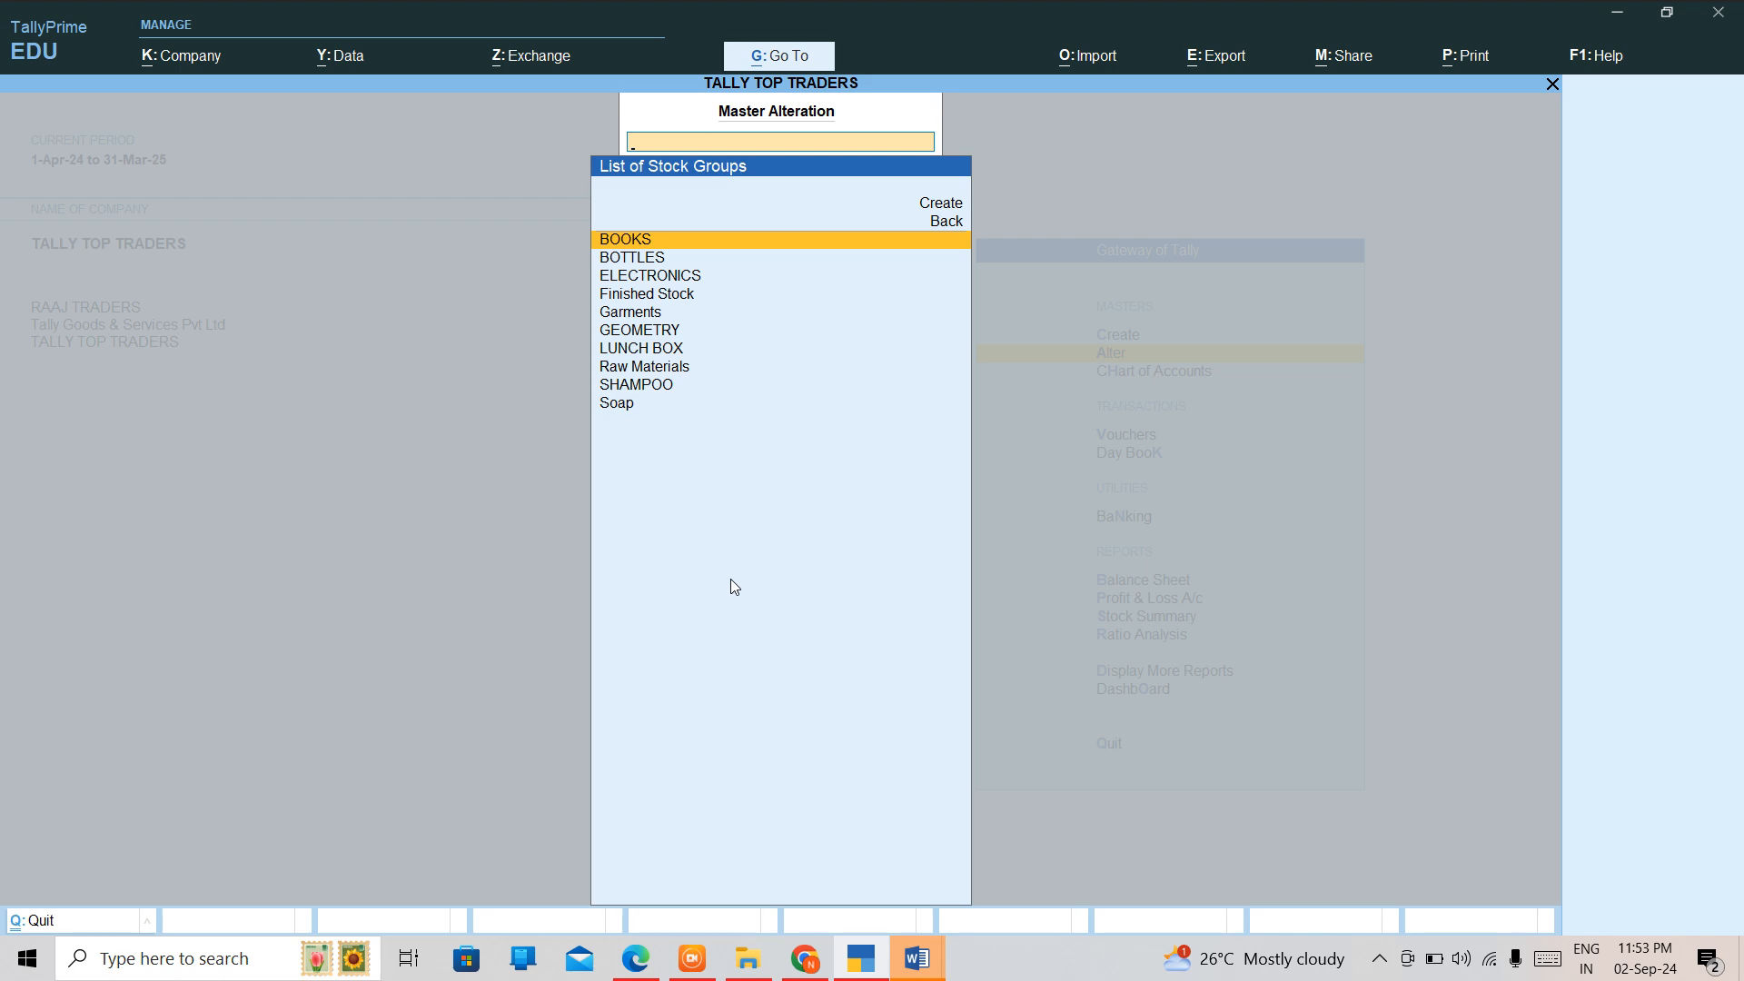
{"action": "key", "text": "Escape"}
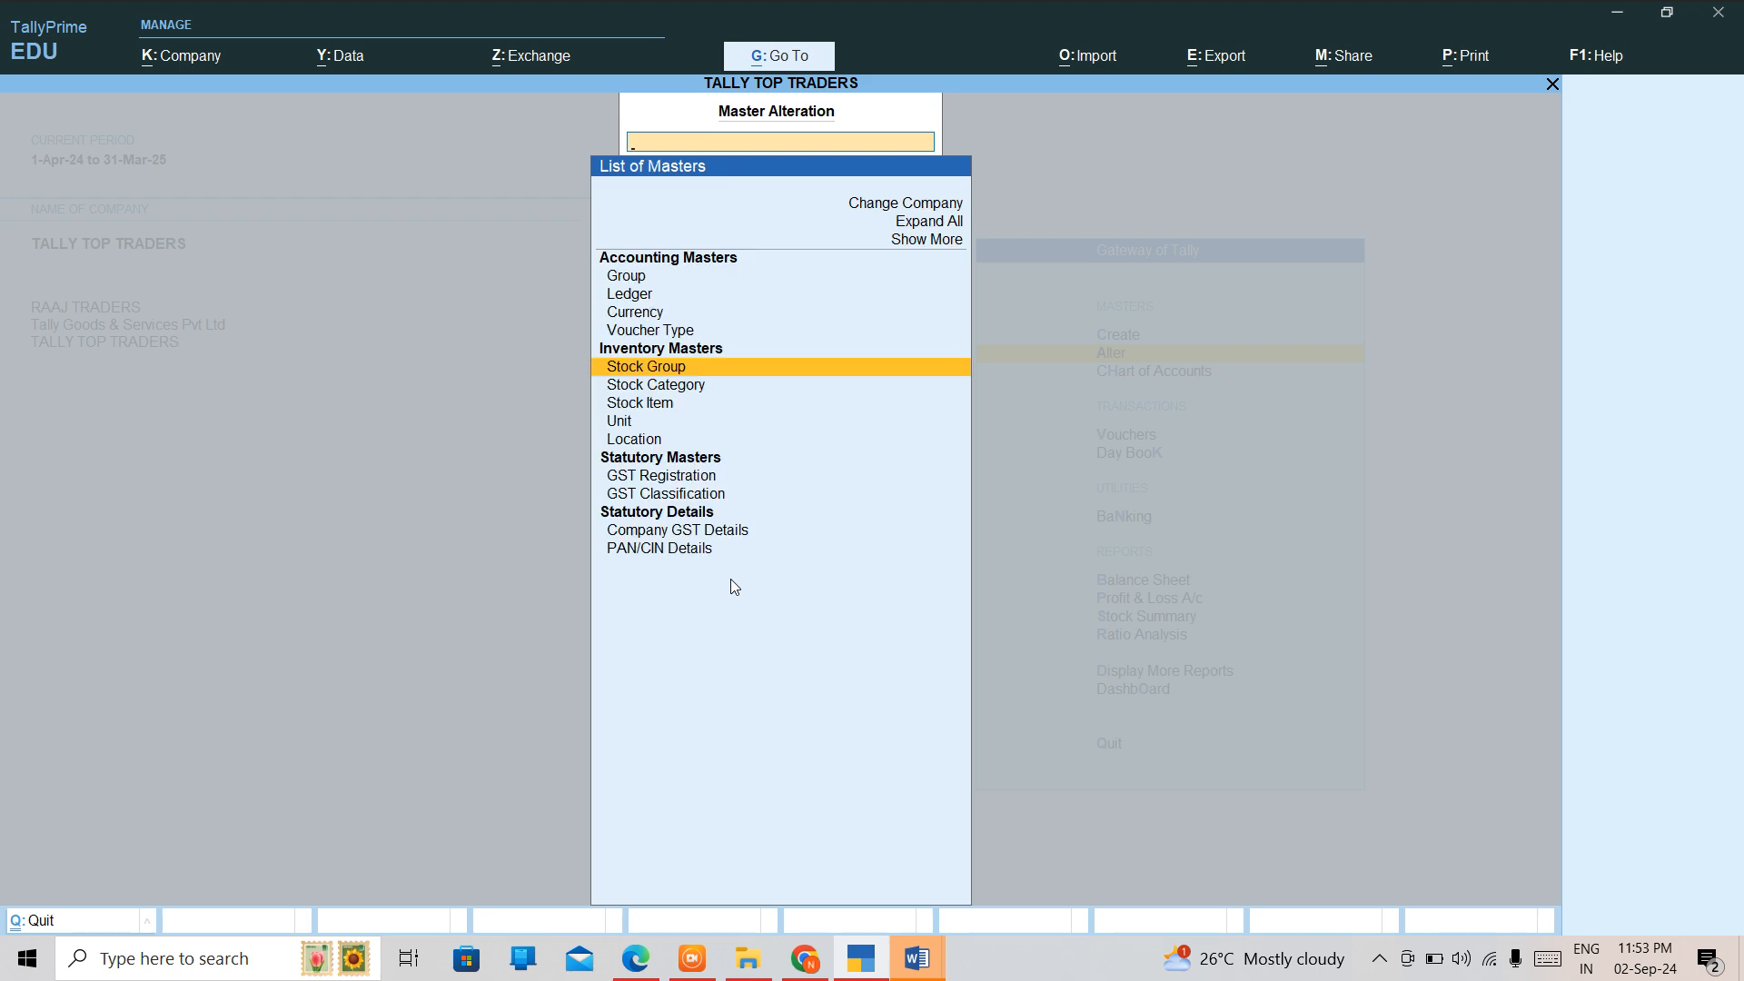
{"action": "key", "text": "Escape"}
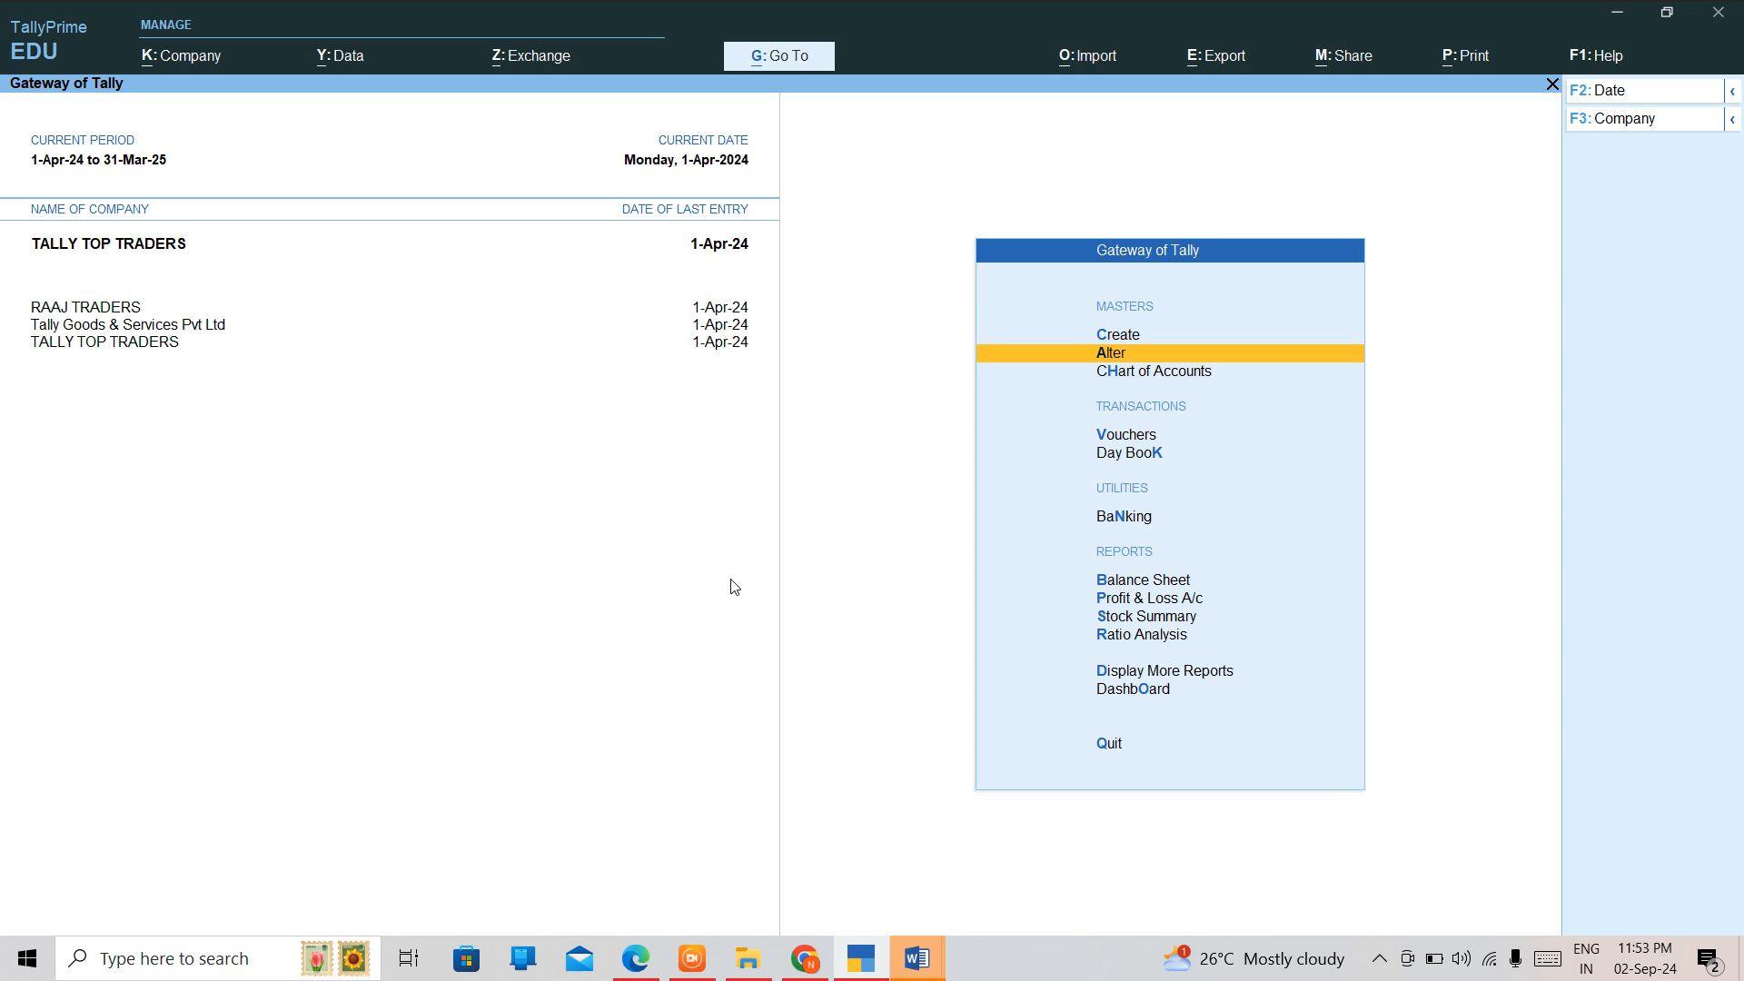
Start creating a simple unit of measure and give it the symbol mtr.
{"action": "key", "text": "Up"}
{"action": "key", "text": "Return"}
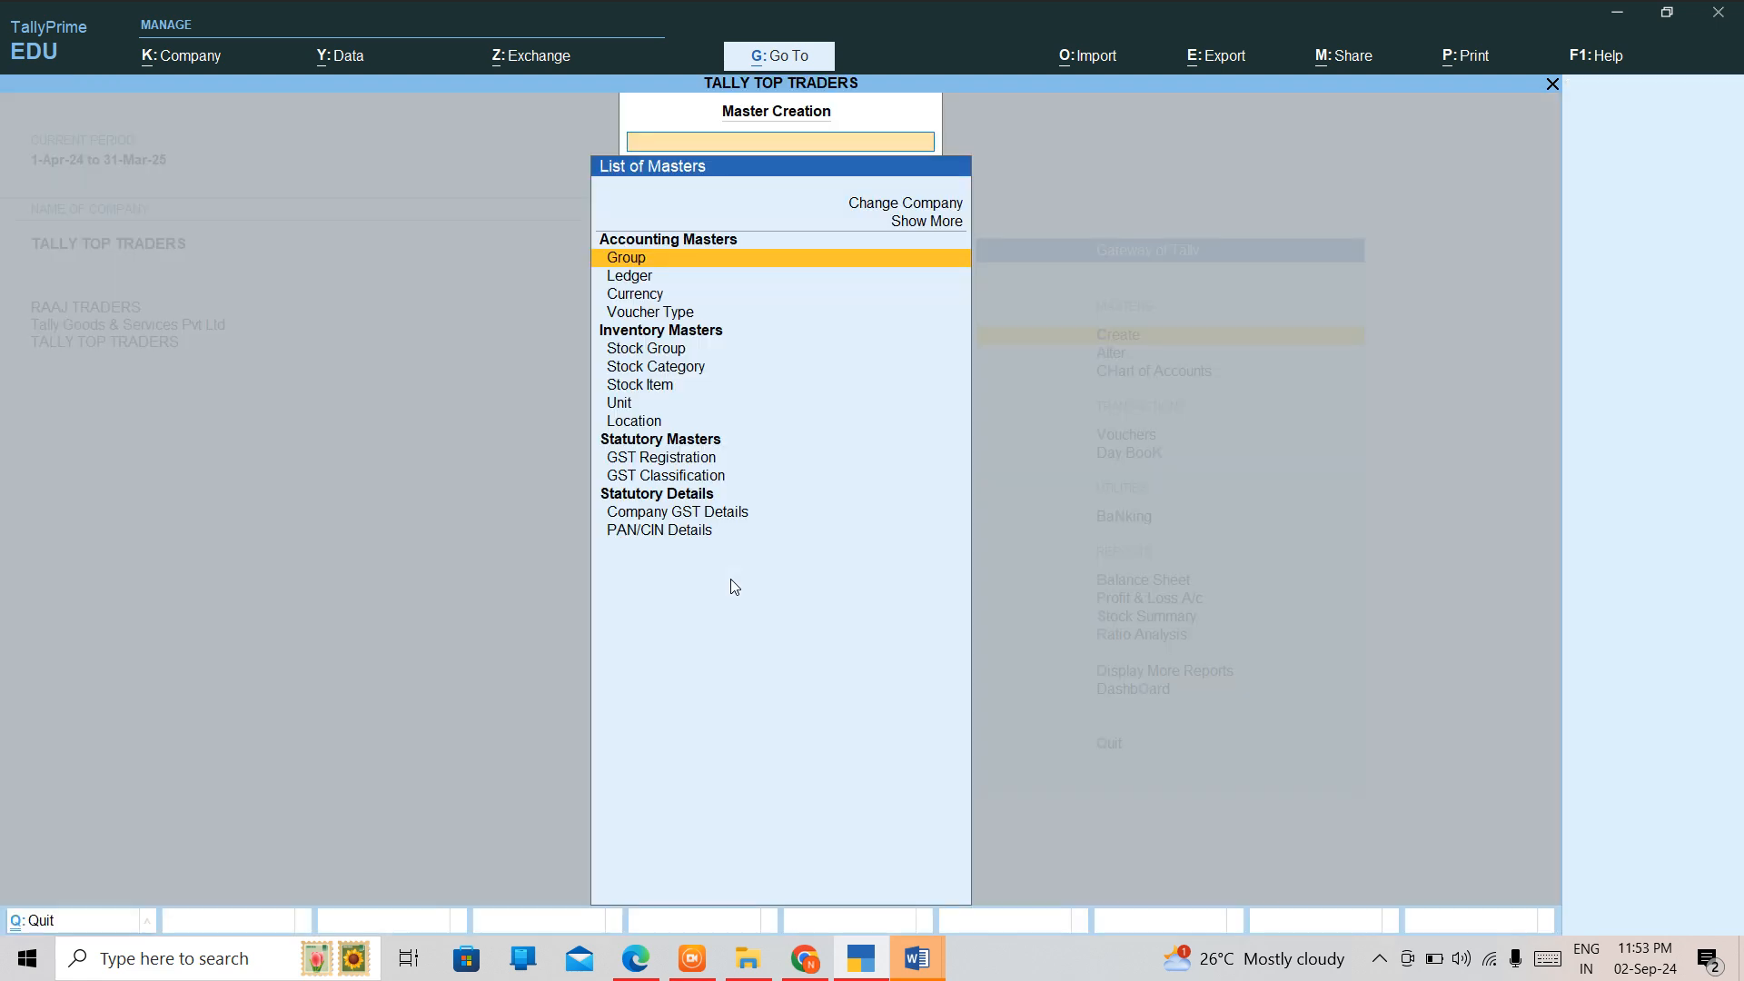
{"action": "key", "text": "Down"}
{"action": "key", "text": "Down"}
{"action": "key", "text": "Down"}
{"action": "key", "text": "Down"}
{"action": "key", "text": "Down"}
{"action": "key", "text": "Down"}
{"action": "key", "text": "Down"}
{"action": "key", "text": "Down"}
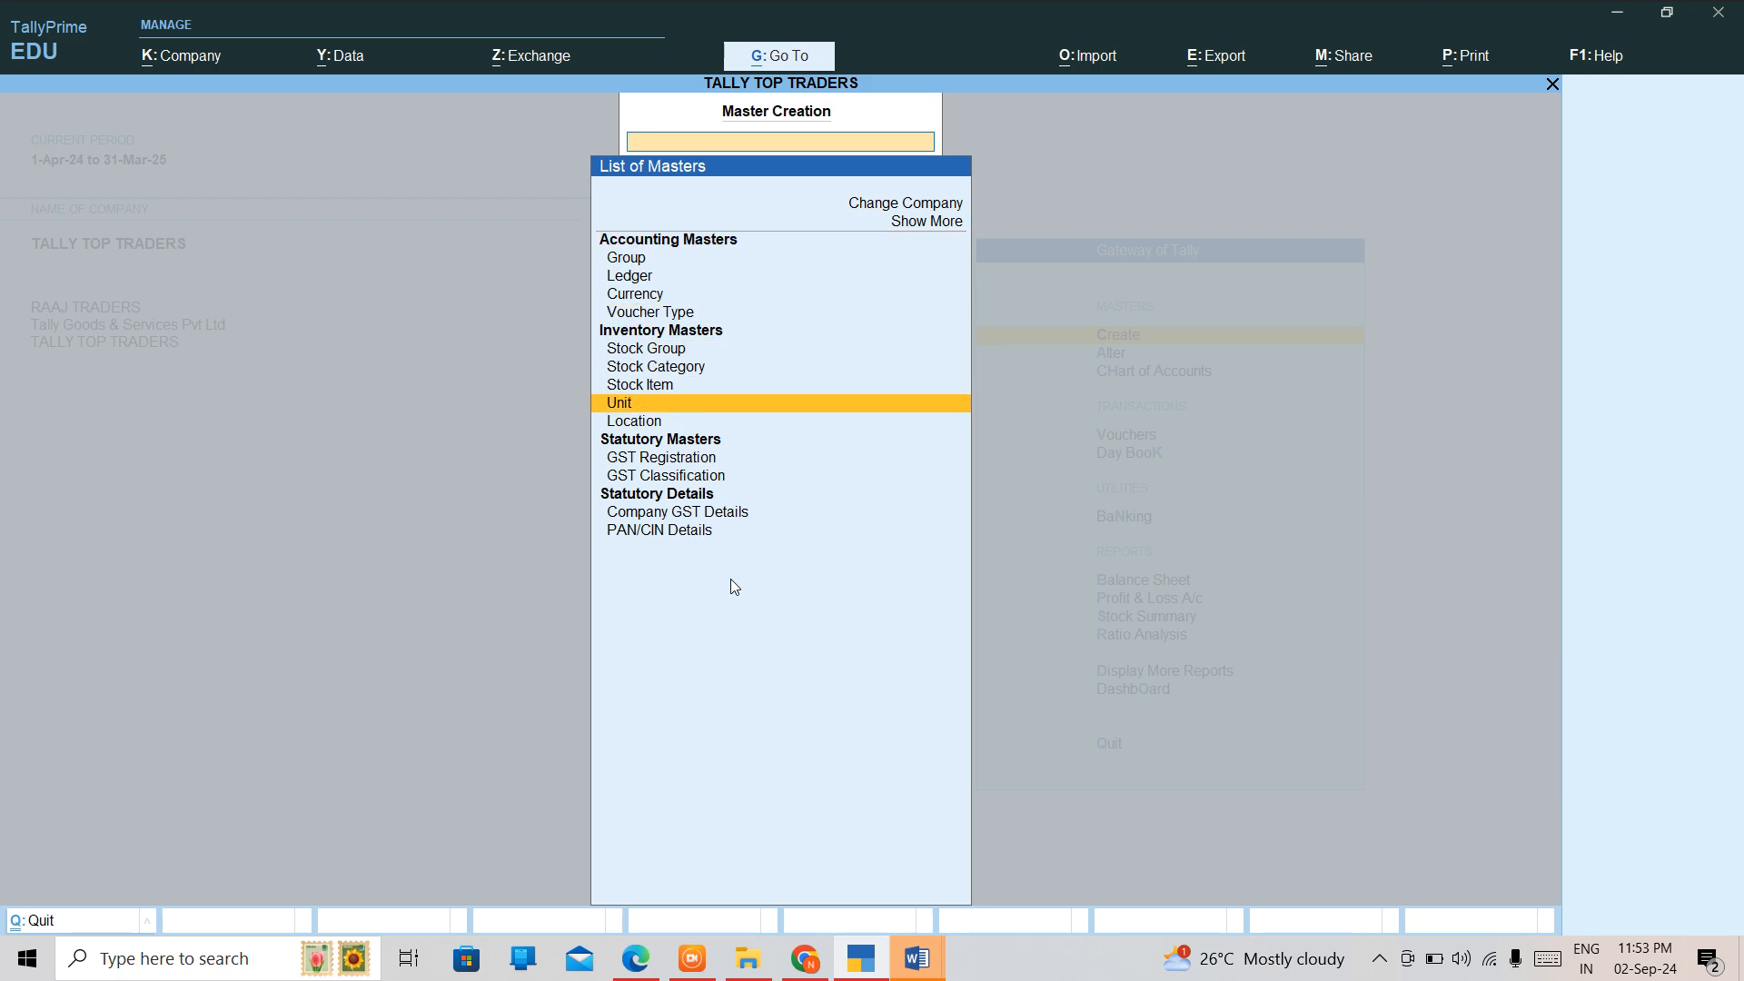
{"action": "key", "text": "Return"}
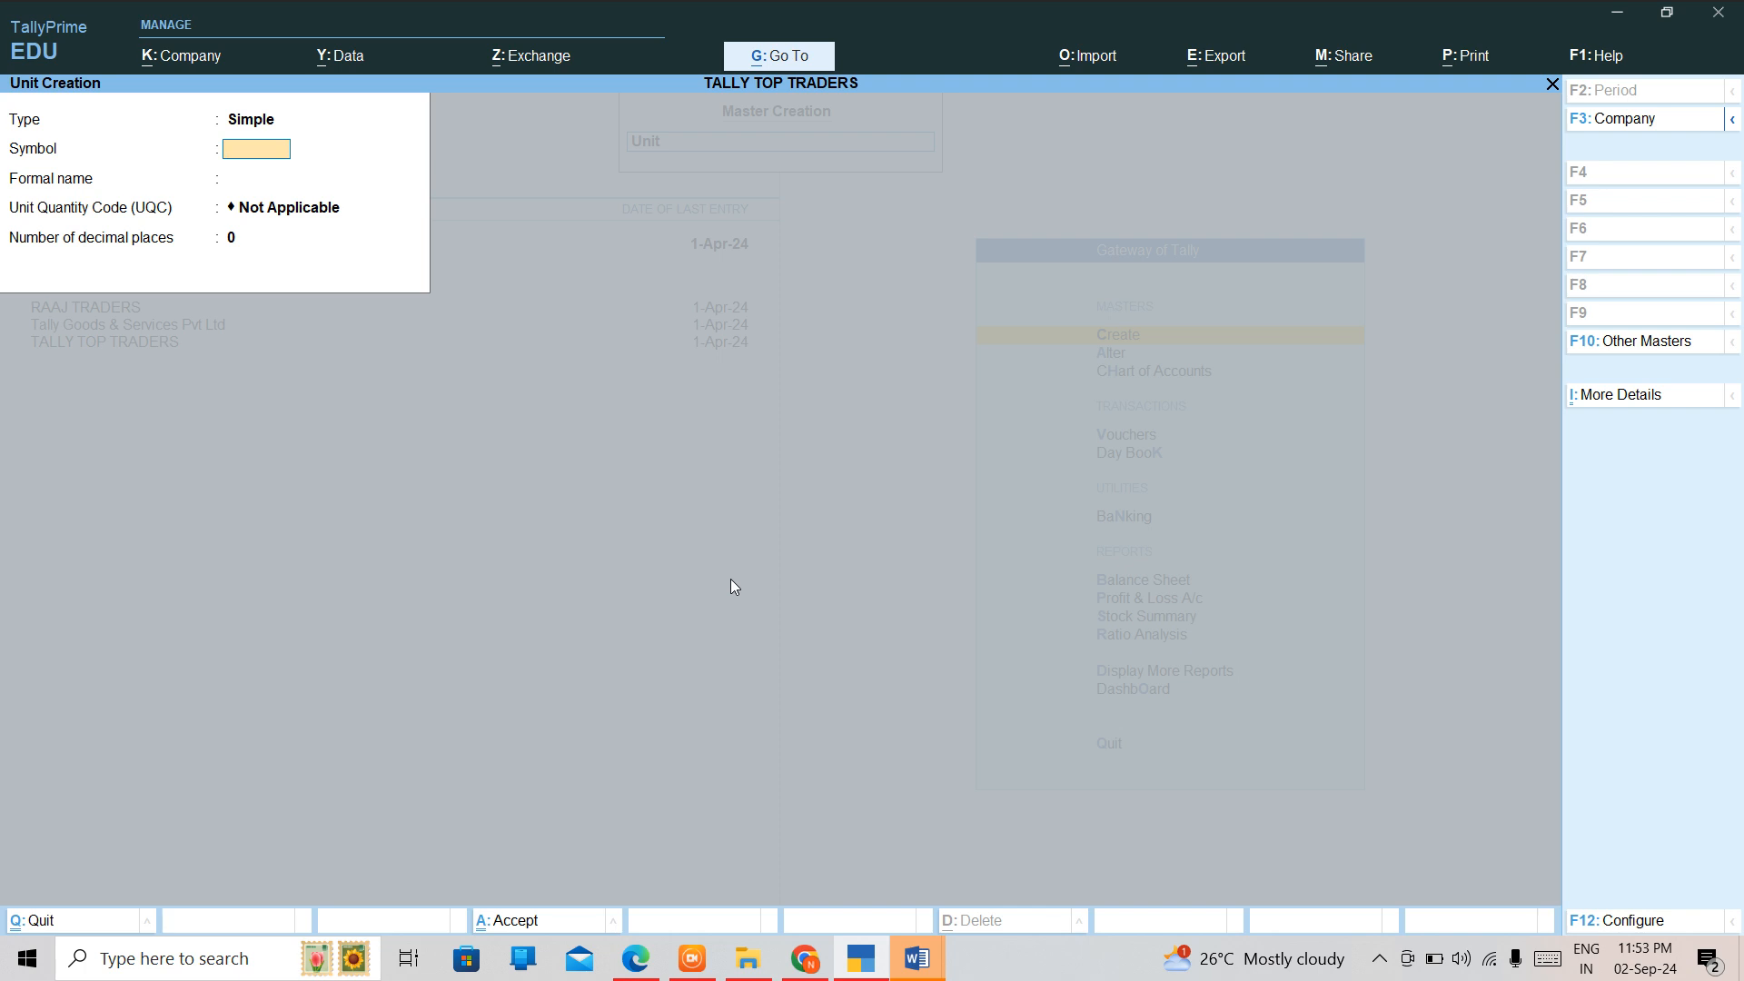
{"action": "type", "text": "mtr"}
{"action": "key", "text": "Return"}
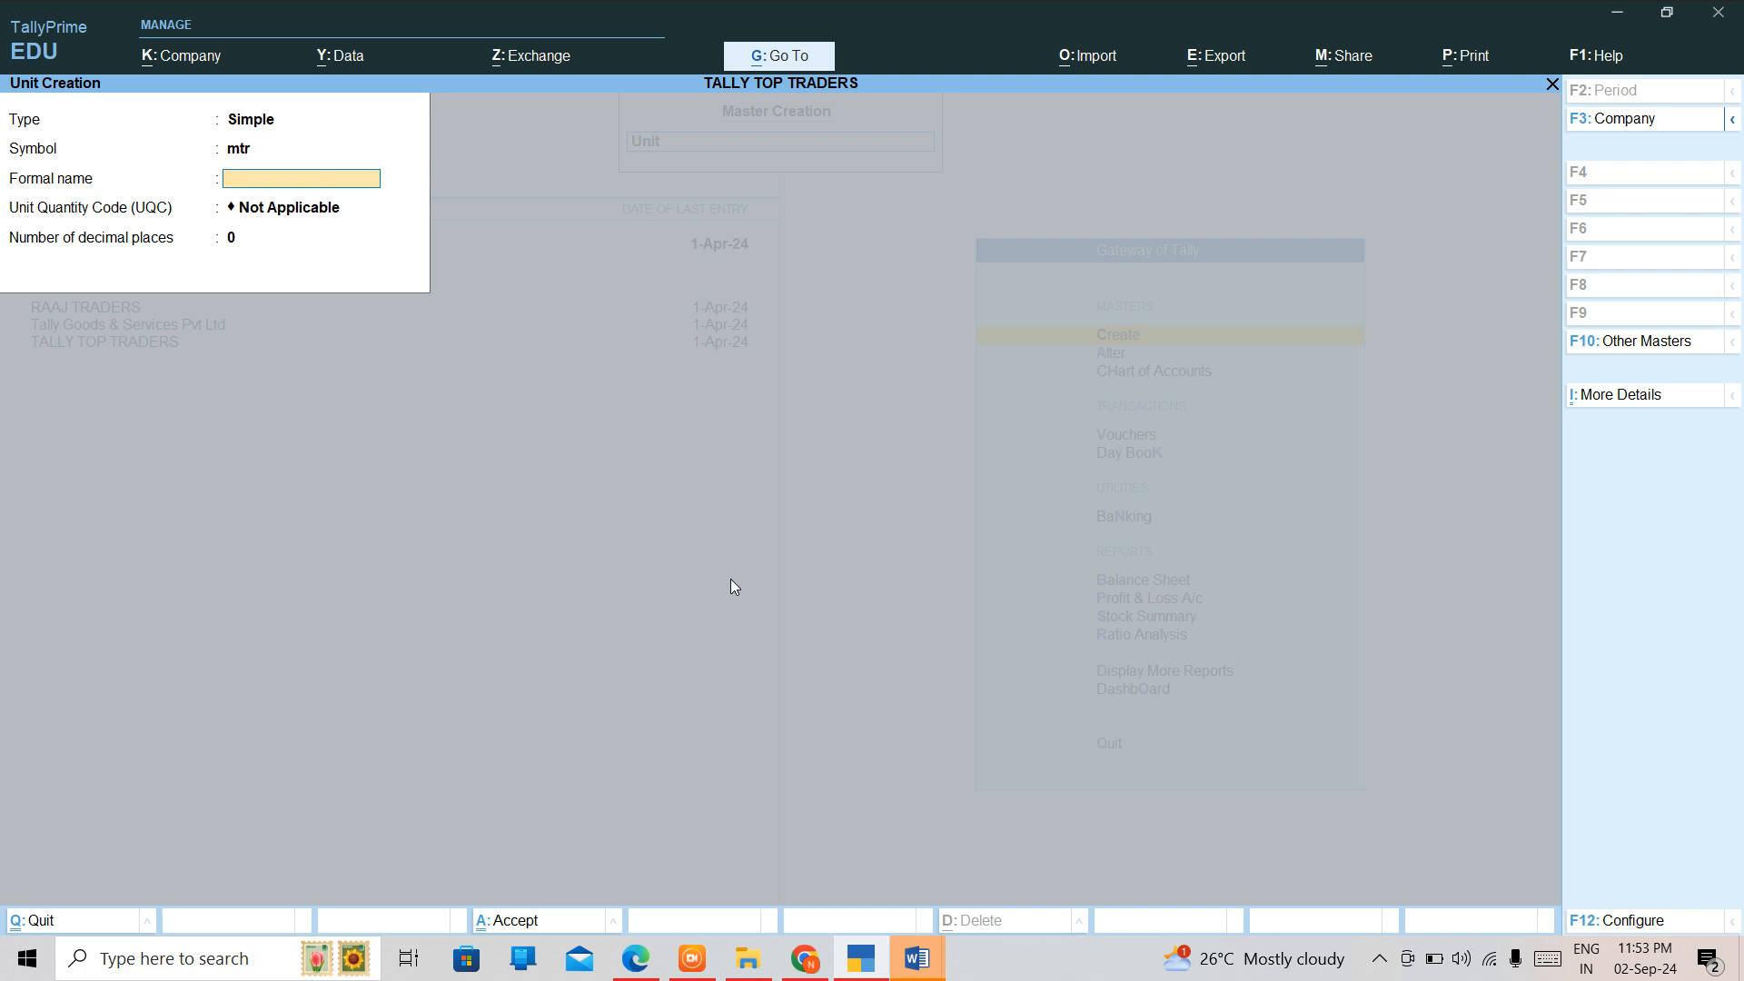
Leave the formal name blank, set the Unit Quantity Code to MTR-METERS and save the unit.
{"action": "key", "text": "Return"}
{"action": "type", "text": "me"}
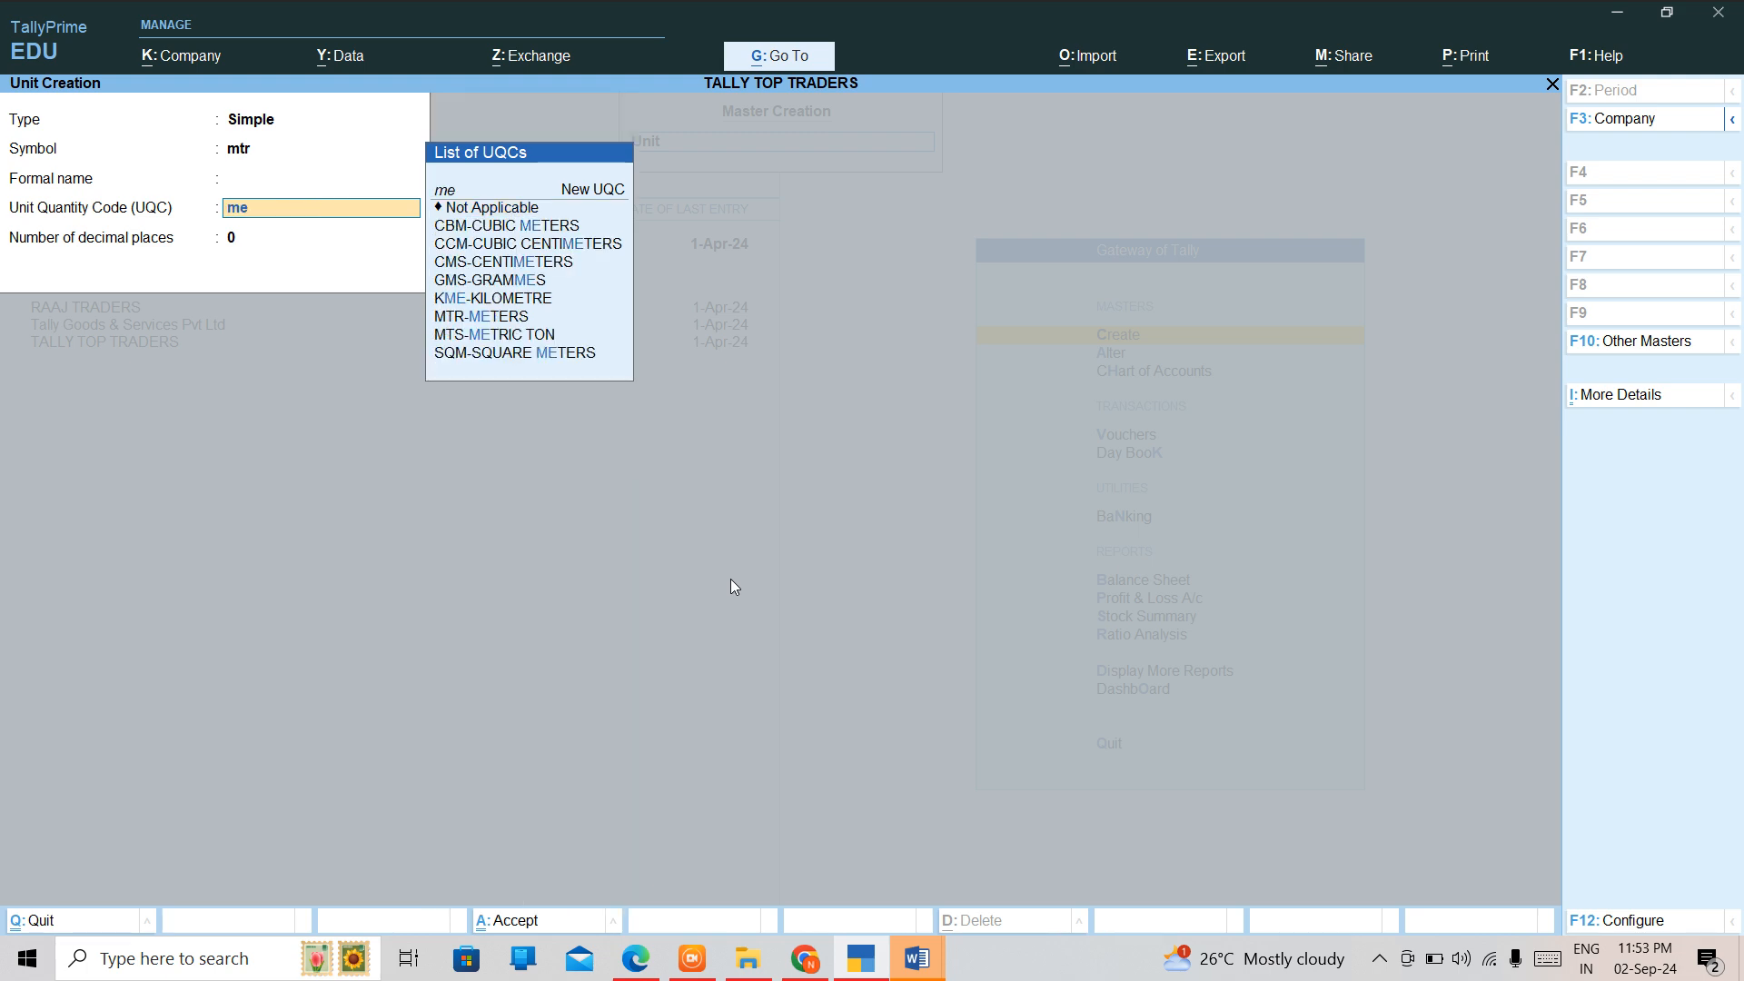
{"action": "key", "text": "Down"}
{"action": "key", "text": "Down"}
{"action": "key", "text": "Down"}
{"action": "key", "text": "Down"}
{"action": "key", "text": "Down"}
{"action": "key", "text": "Down"}
{"action": "key", "text": "Return"}
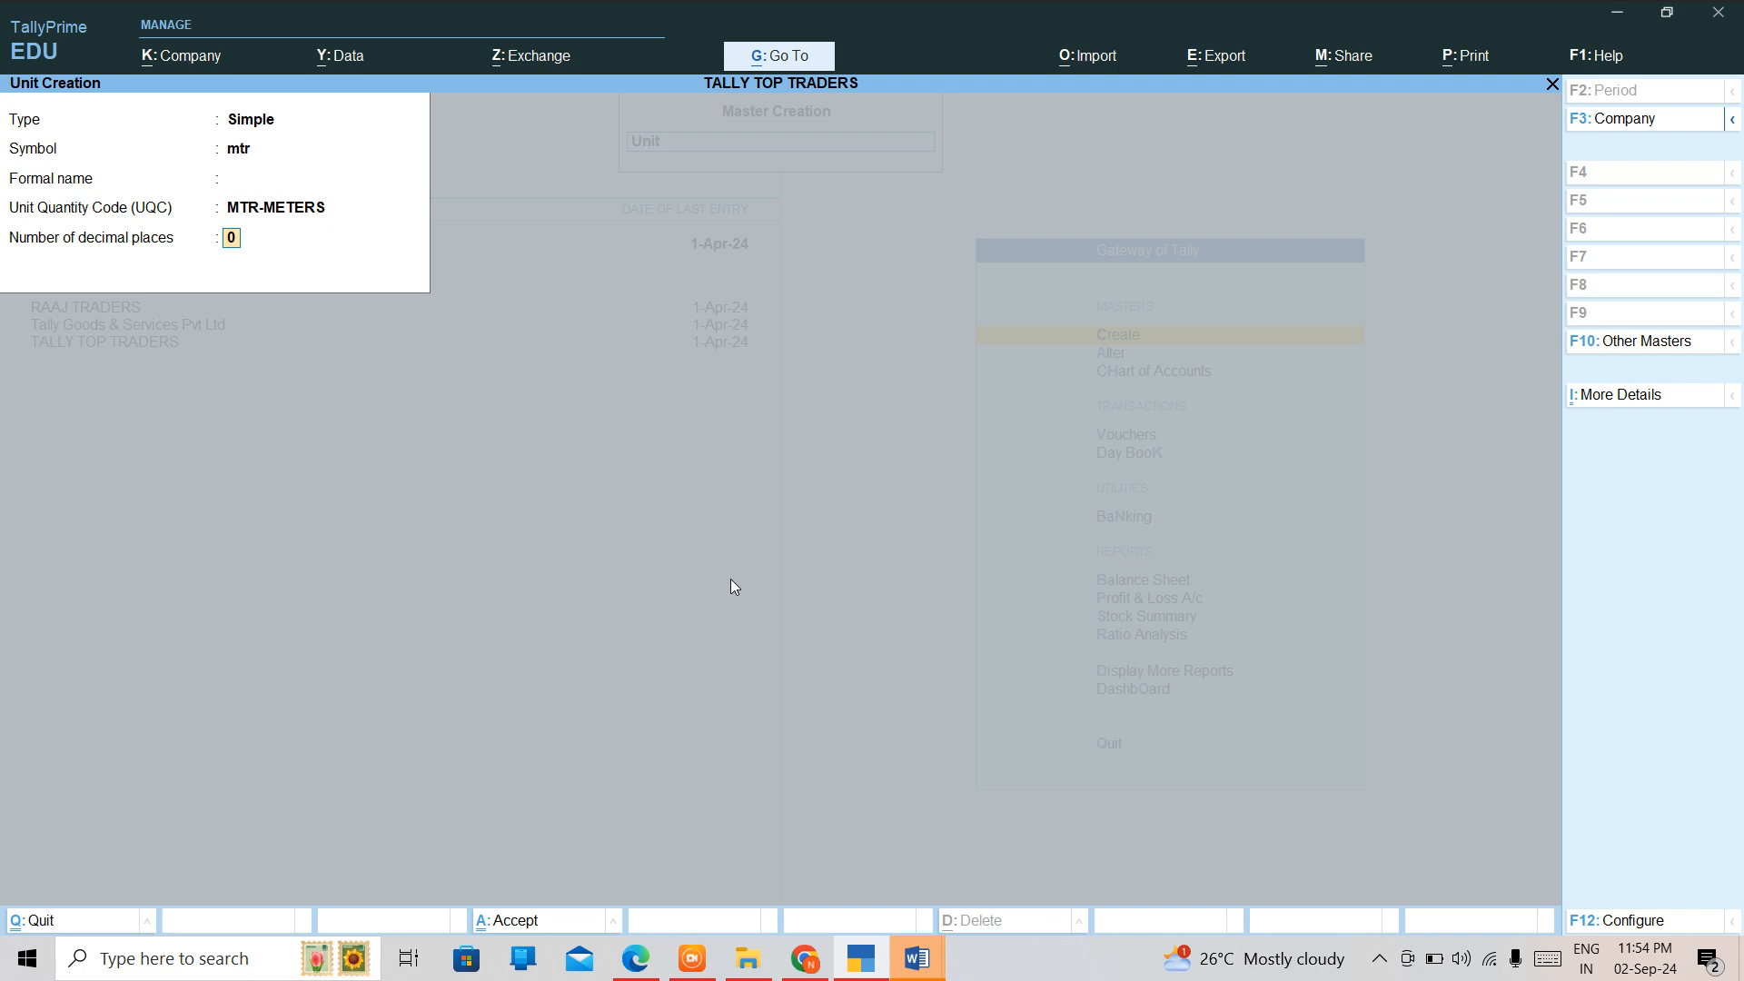
{"action": "key", "text": "ctrl+a"}
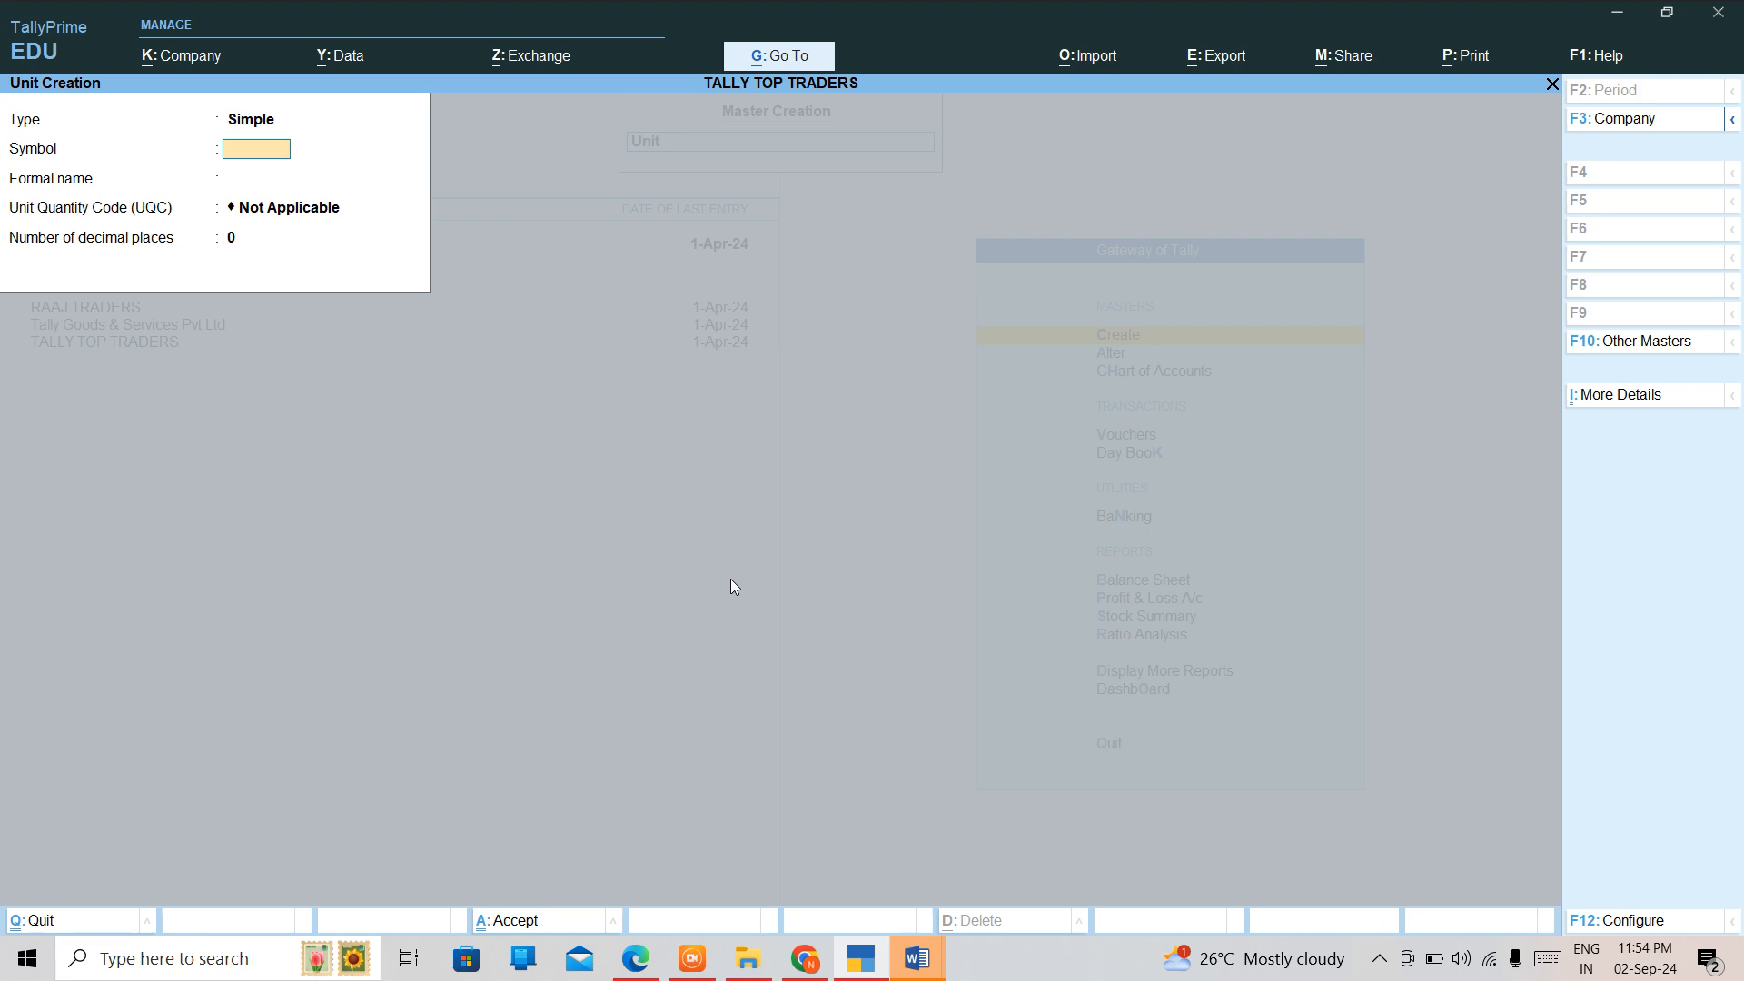
Try to give the next new unit the symbol Nos.
{"action": "type", "text": "Nos"}
{"action": "key", "text": "Return"}
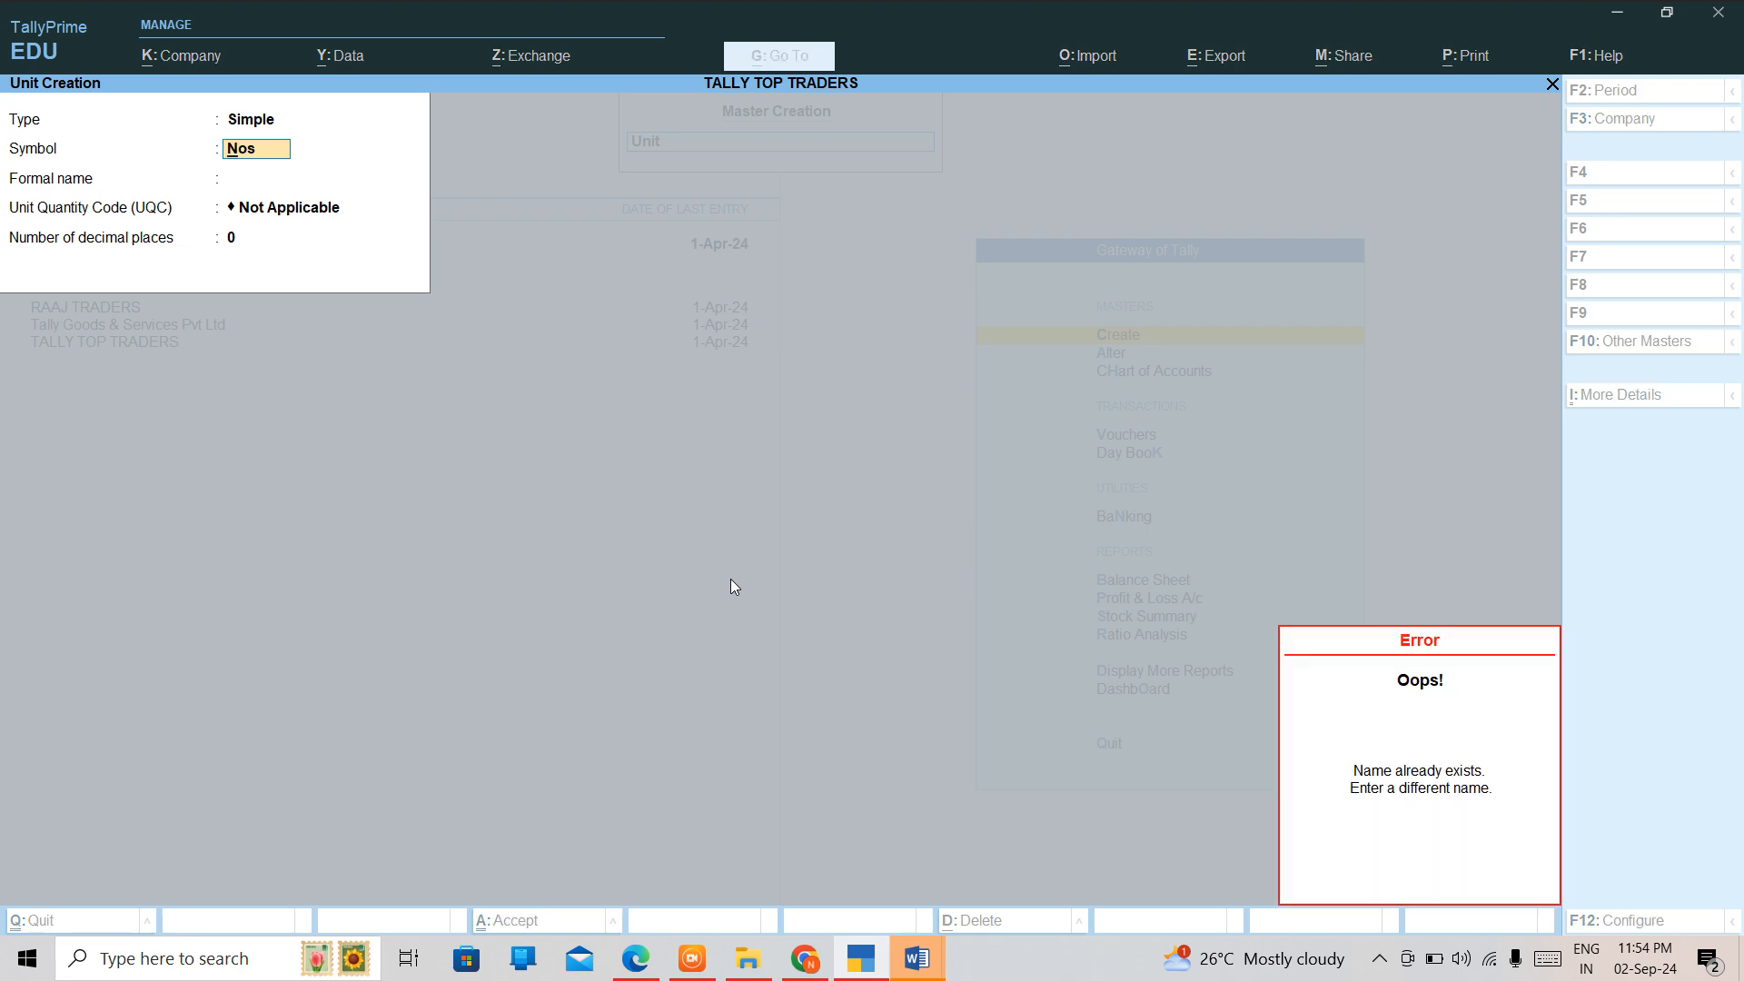
{"action": "key", "text": "Up"}
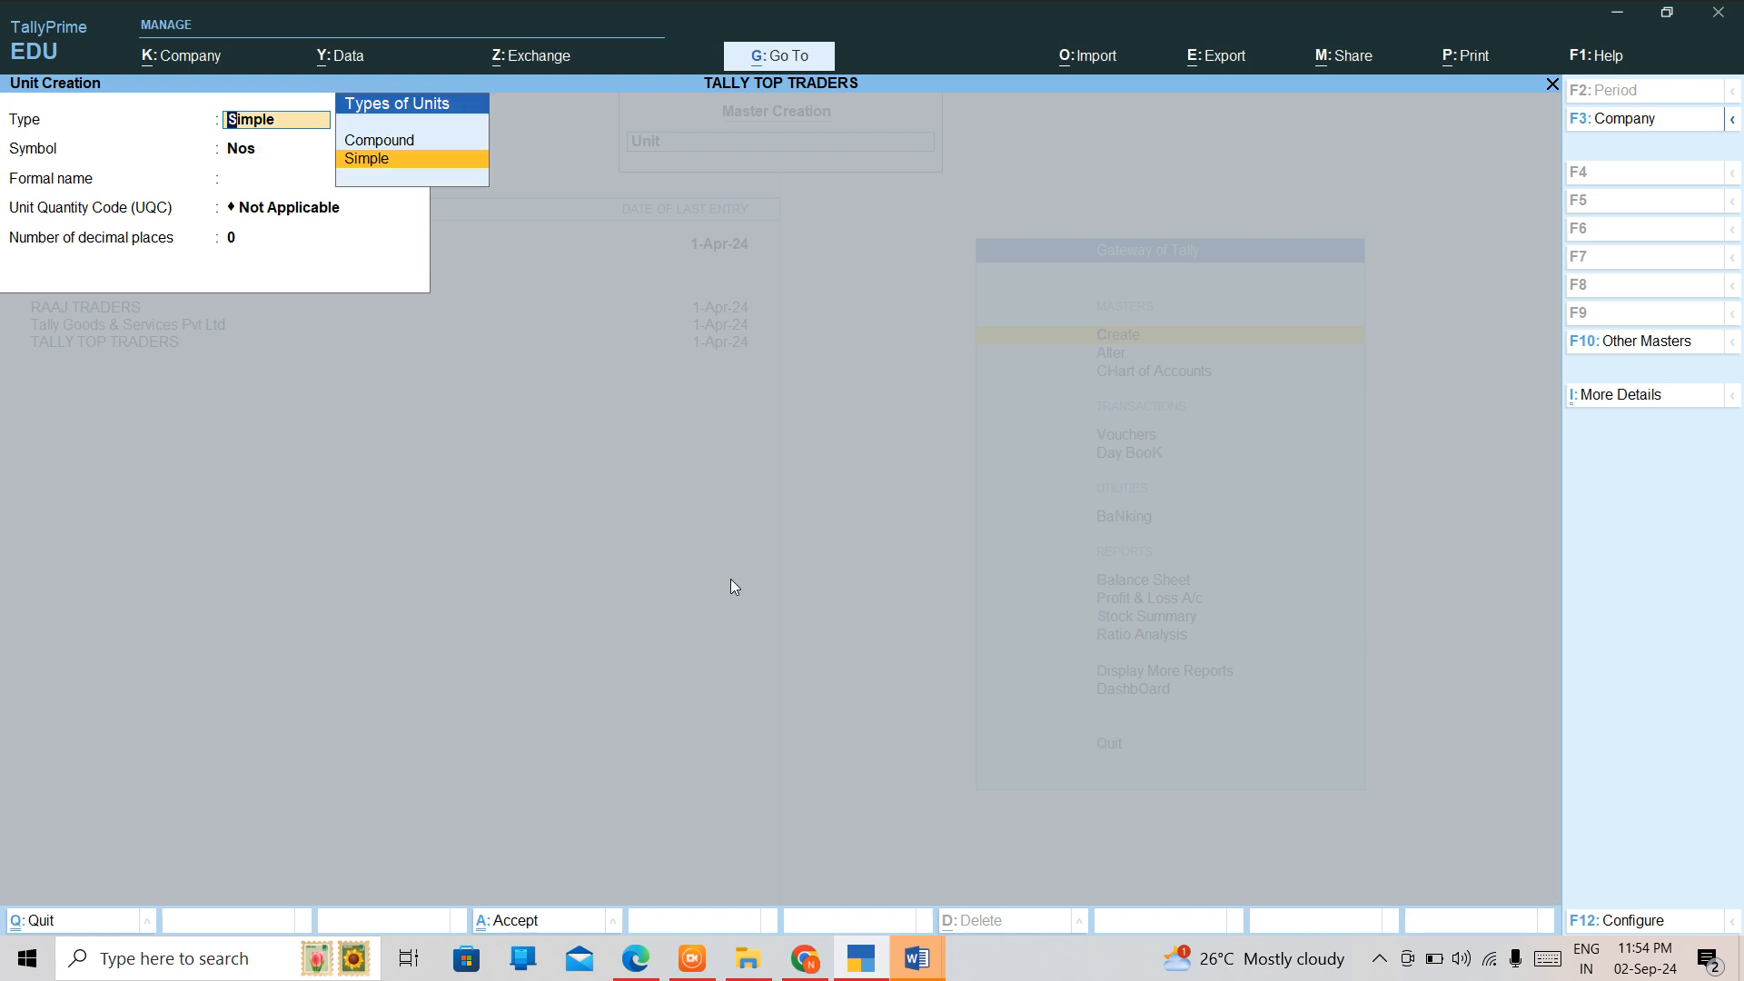
Fill in the new simple unit with symbol no, formal name Number and Unit Quantity Code NOS-NUMBERS.
{"action": "key", "text": "Return"}
{"action": "type", "text": "no"}
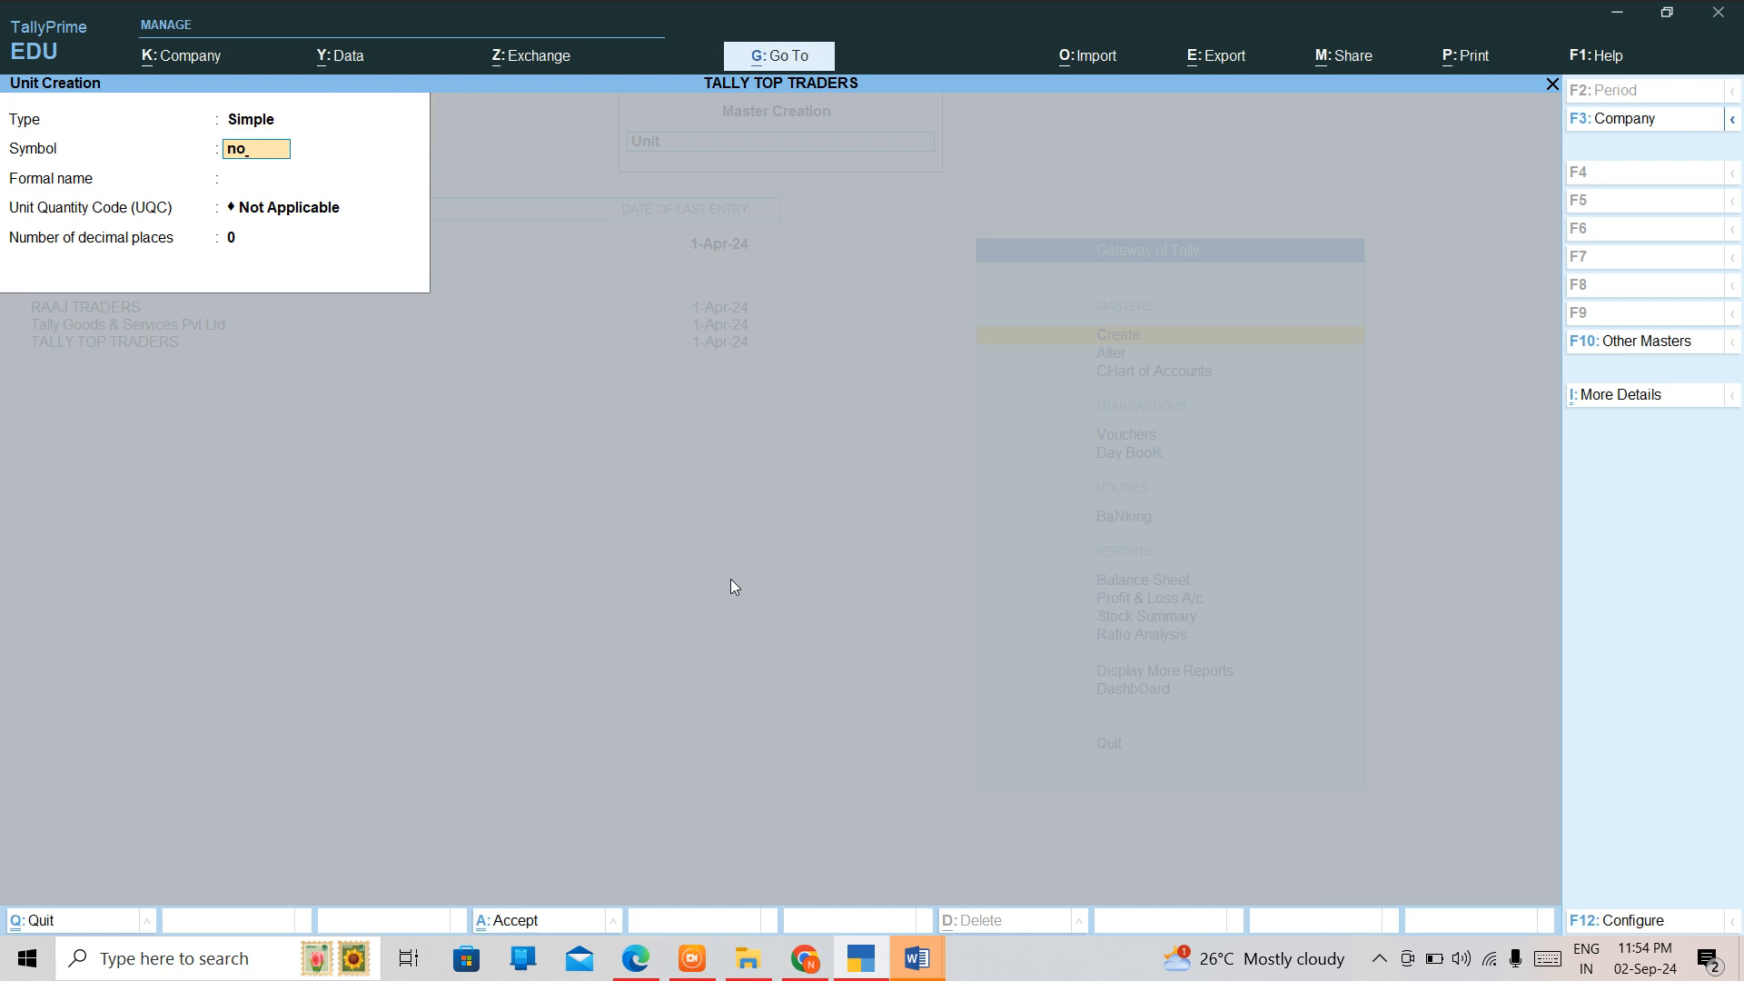
{"action": "key", "text": "Return"}
{"action": "type", "text": "Nu"}
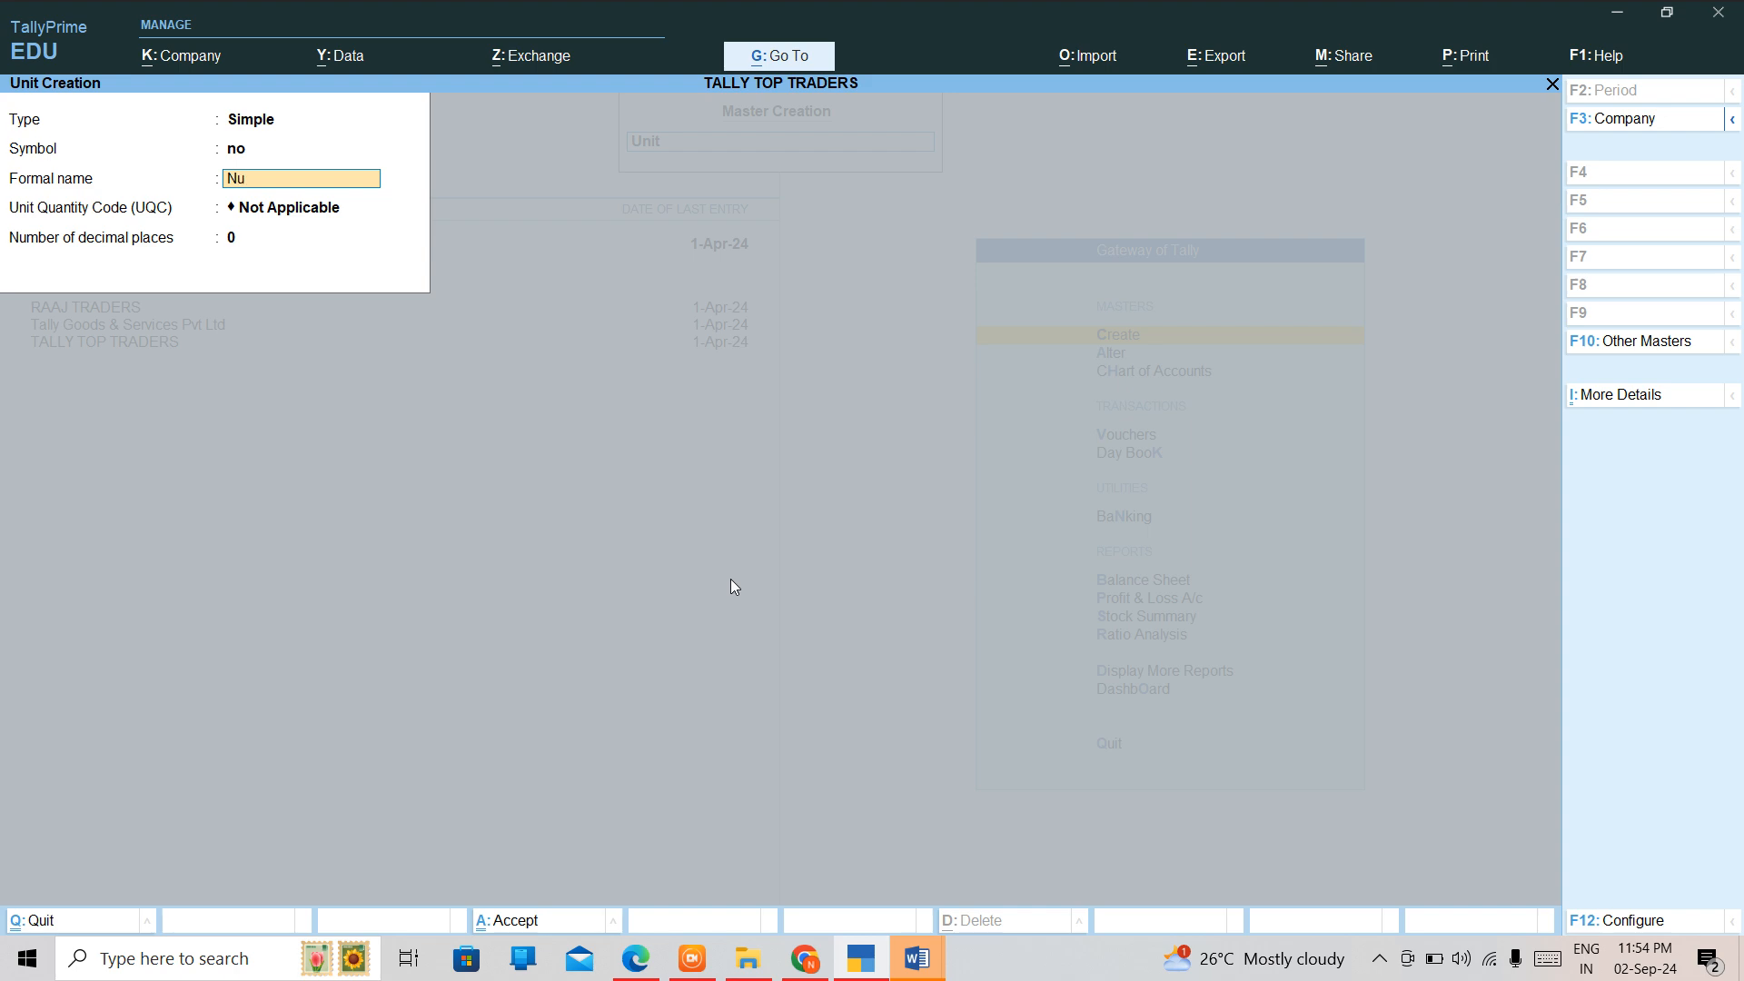
{"action": "type", "text": "mber"}
{"action": "key", "text": "Return"}
{"action": "type", "text": "nu"}
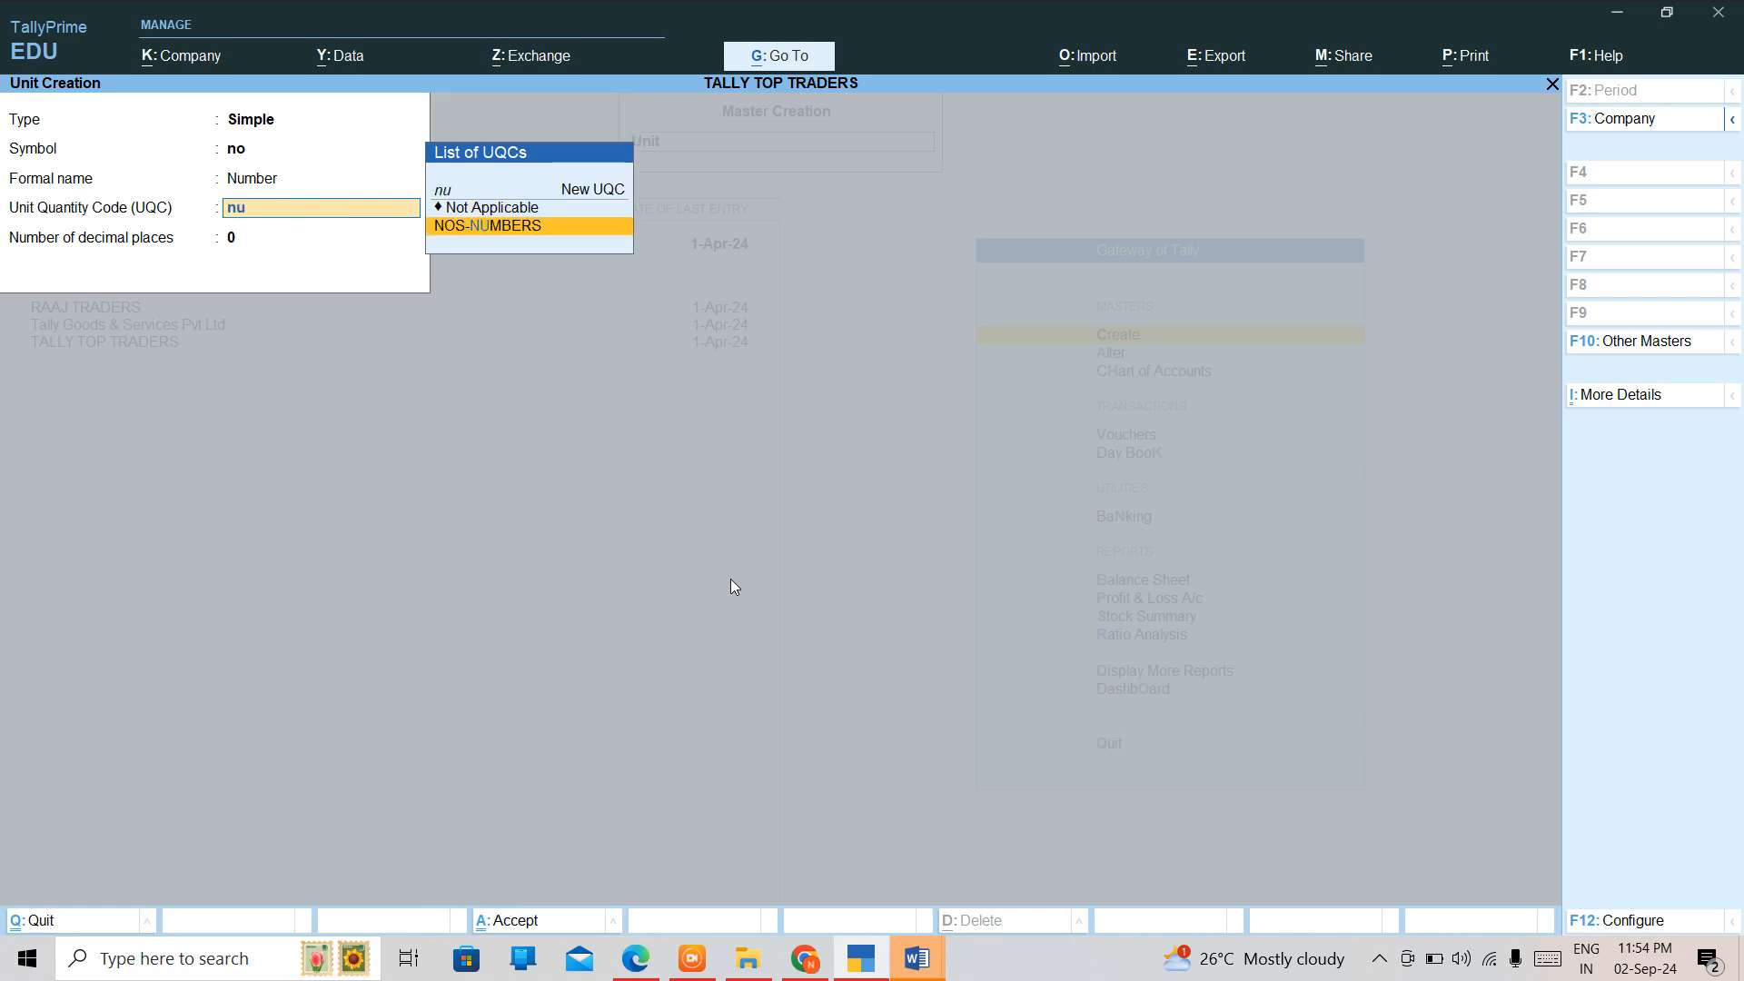
{"action": "key", "text": "Return"}
{"action": "key", "text": "BackSpace"}
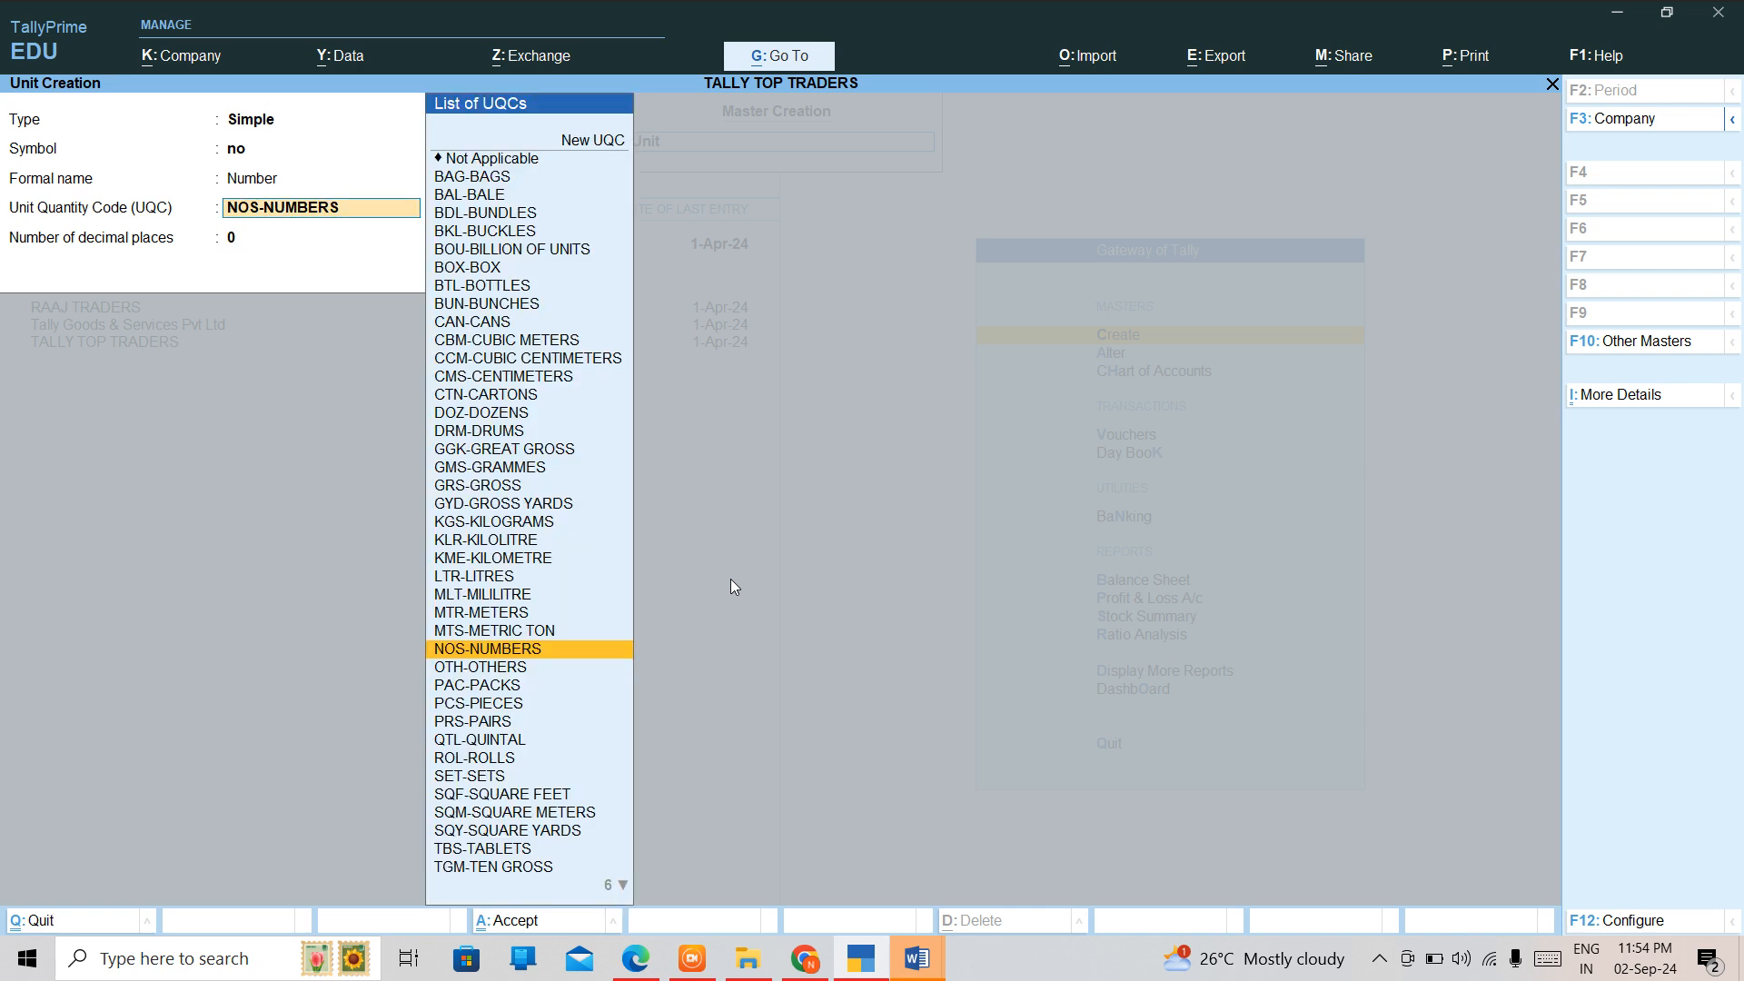
{"action": "key", "text": "Up"}
{"action": "key", "text": "Down"}
Try to change the new unit's symbol to NOS, and leave the master creation without saving the unit.
{"action": "key", "text": "BackSpace"}
{"action": "key", "text": "BackSpace"}
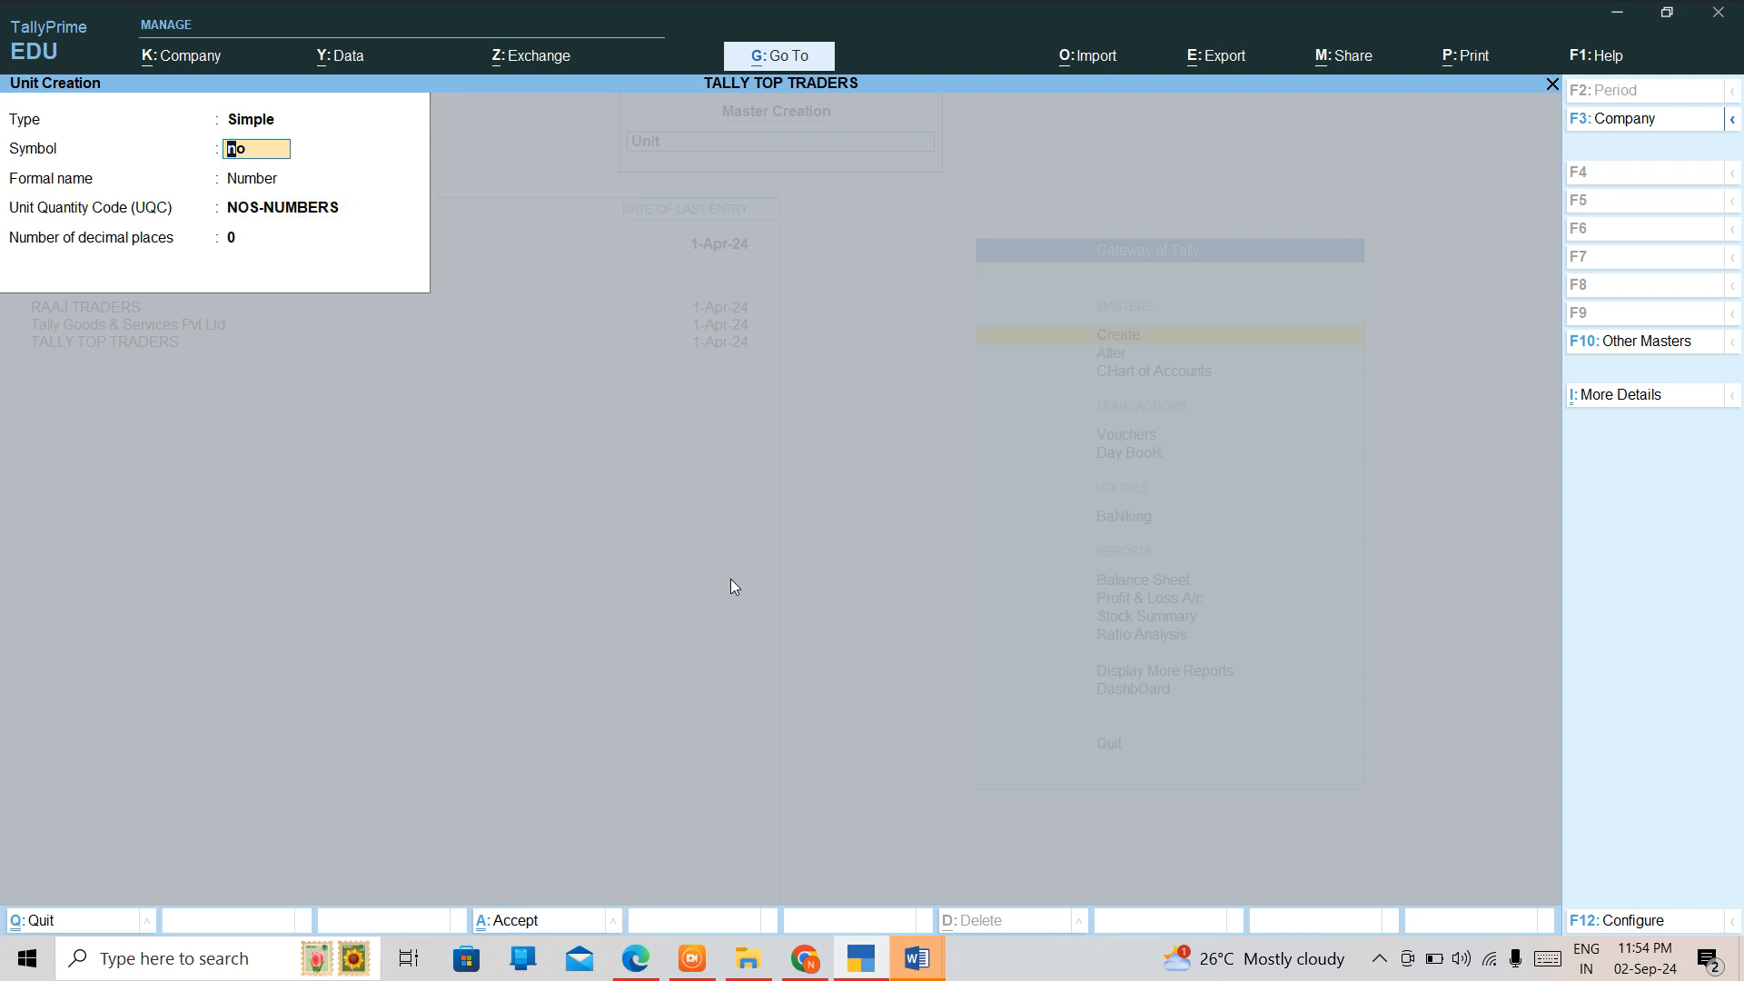
{"action": "type", "text": "NOS"}
{"action": "key", "text": "Return"}
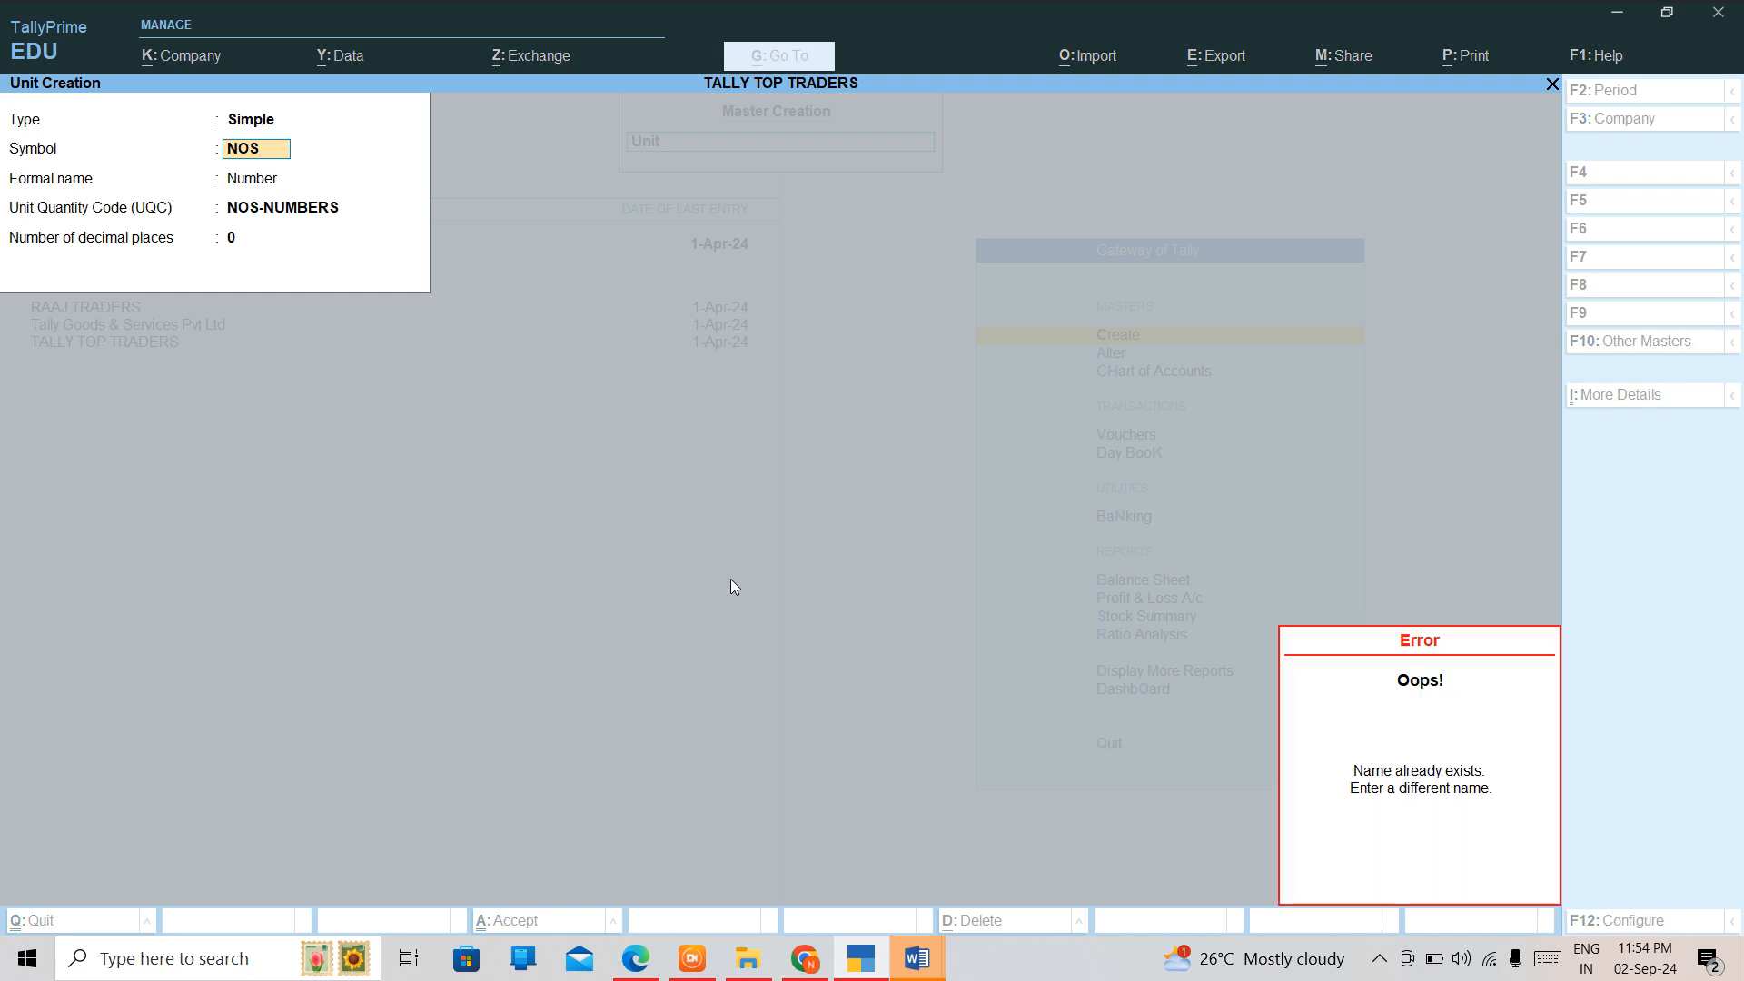
{"action": "key", "text": "Return"}
{"action": "key", "text": "Return"}
{"action": "key", "text": "Escape"}
{"action": "key", "text": "Escape"}
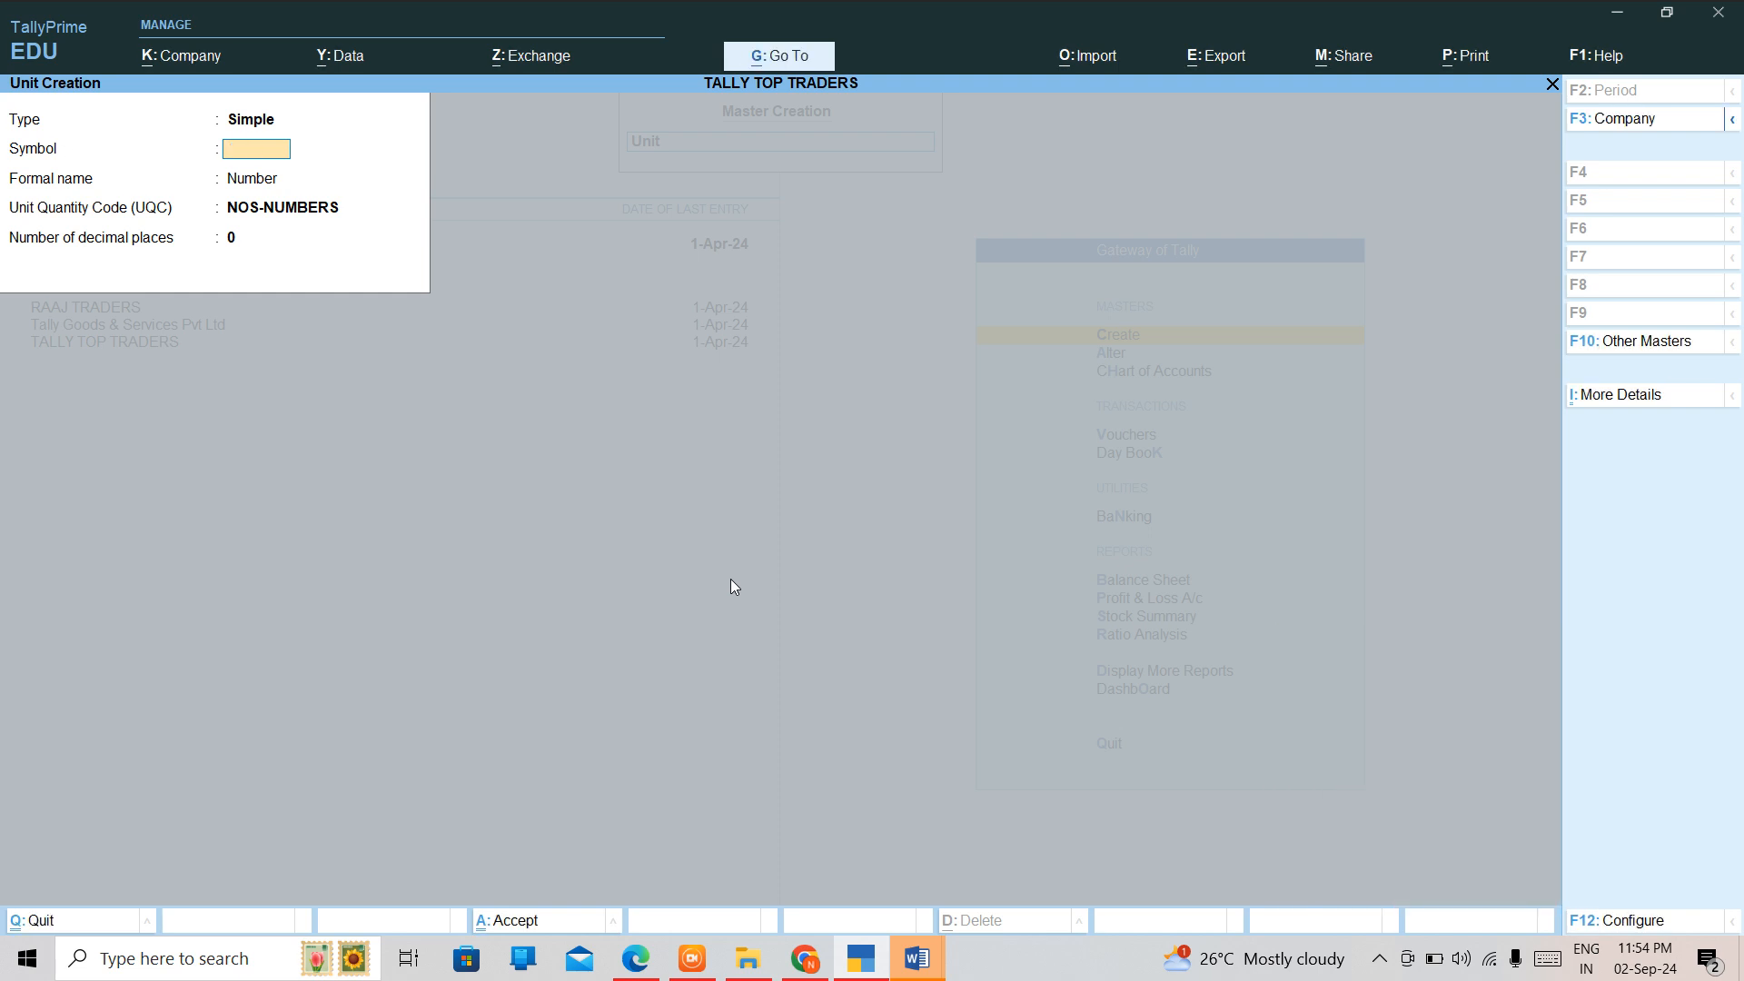
{"action": "key", "text": "Escape"}
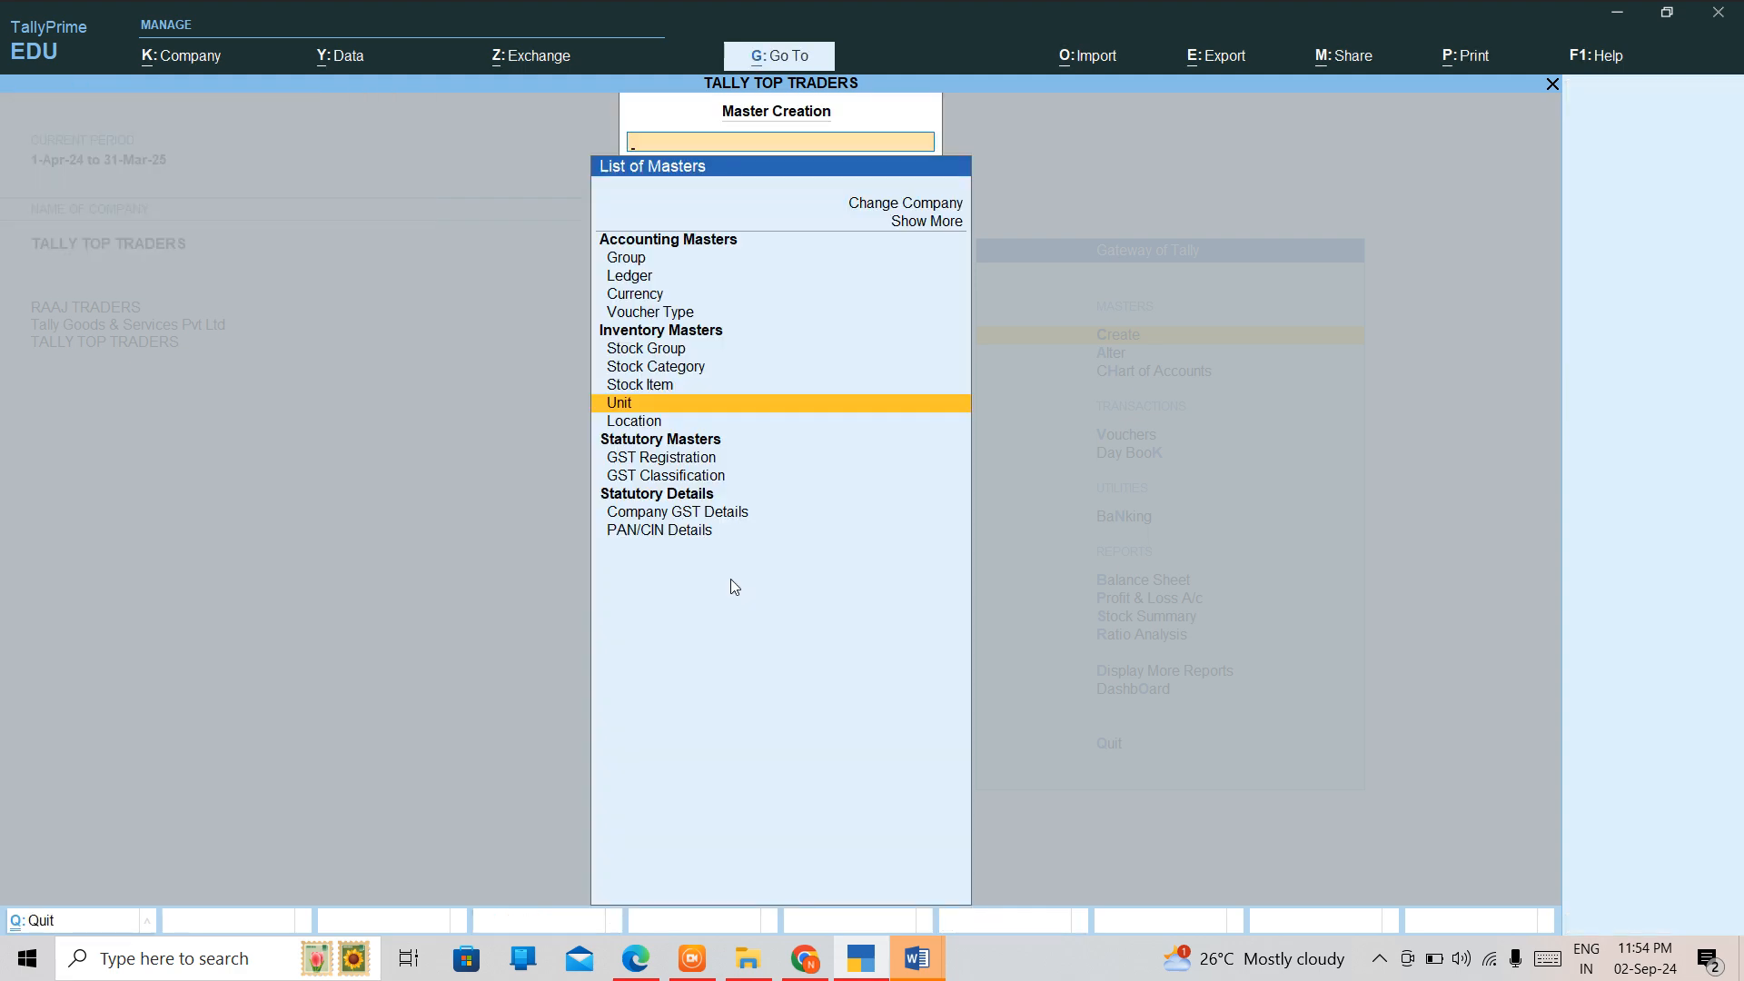
{"action": "key", "text": "Escape"}
Open the list of existing units for alteration and check which units are already defined.
{"action": "key", "text": "Down"}
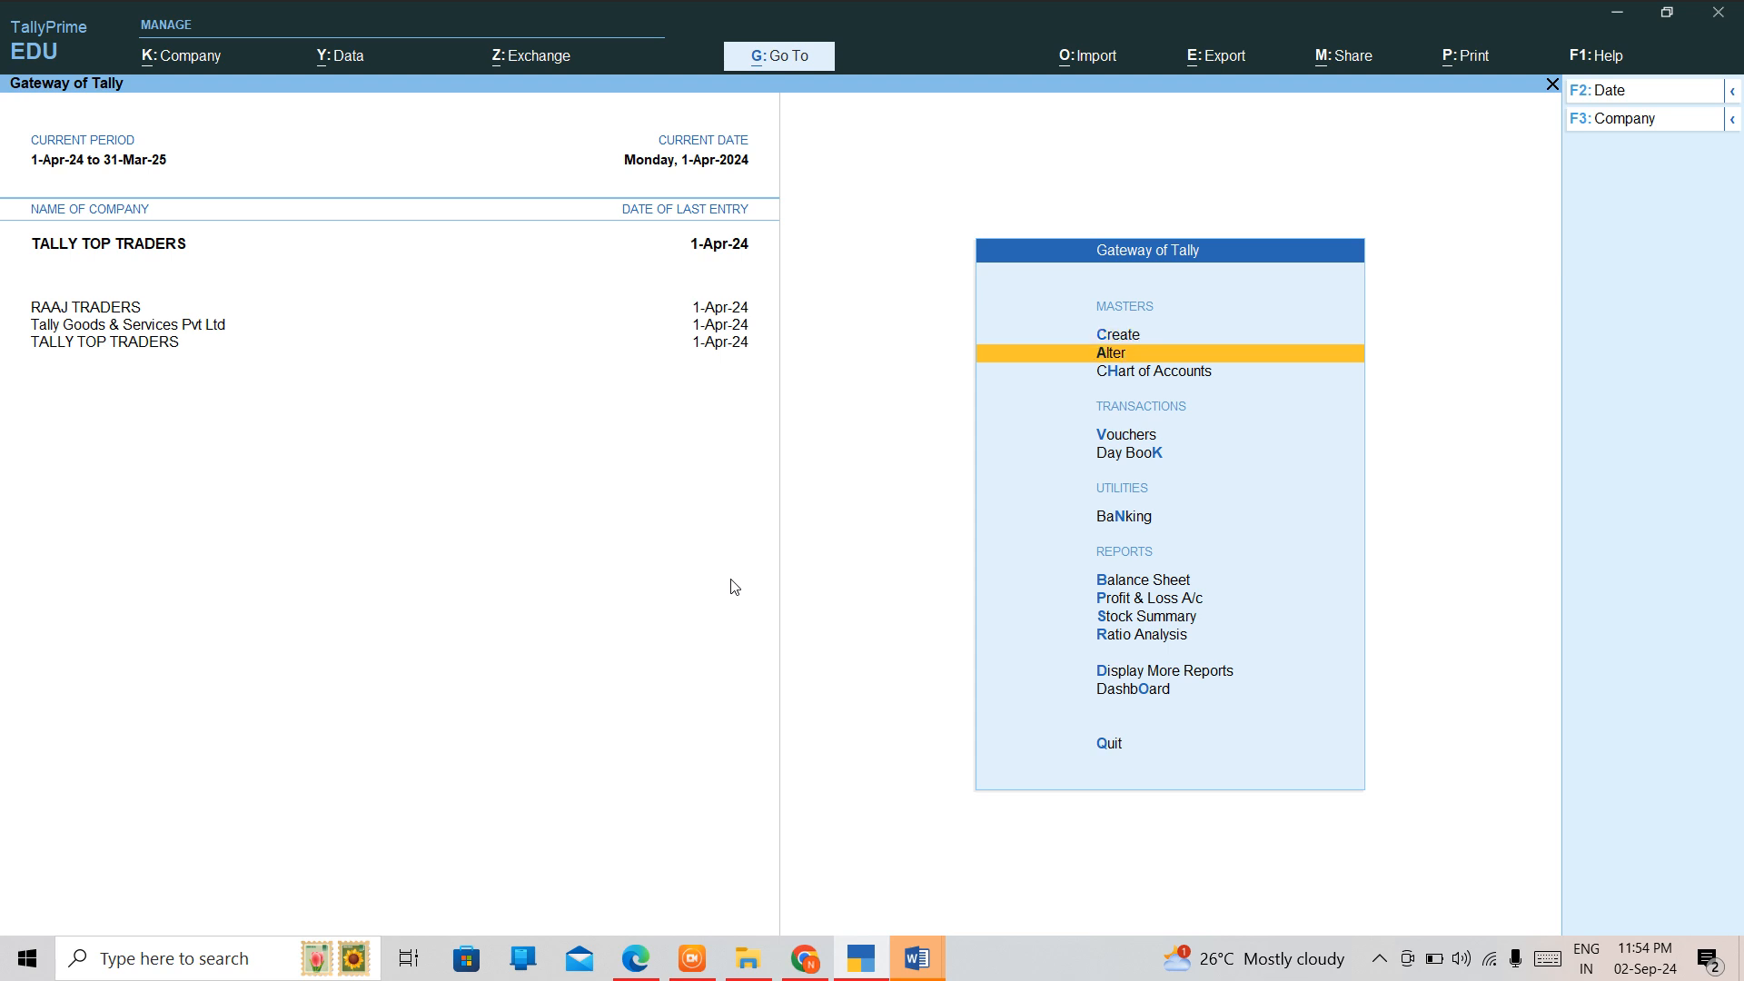
{"action": "key", "text": "Return"}
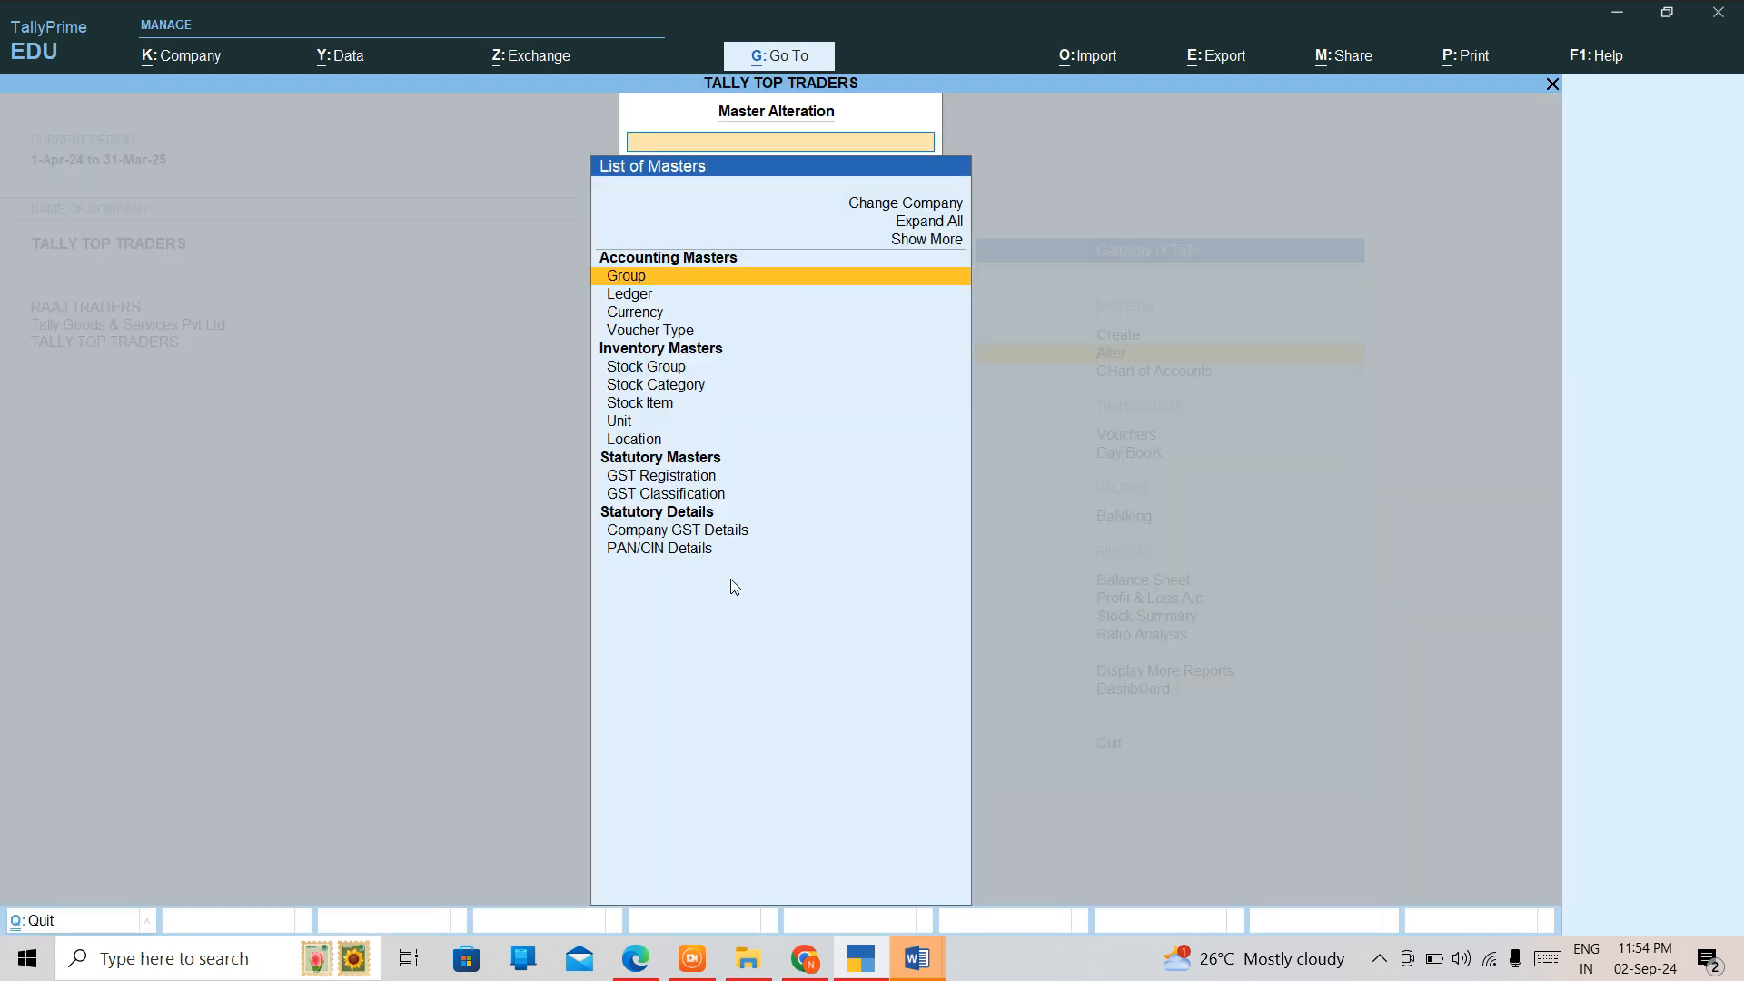
{"action": "key", "text": "Down"}
{"action": "key", "text": "Down"}
{"action": "key", "text": "Down"}
{"action": "key", "text": "Down"}
{"action": "key", "text": "Down"}
{"action": "key", "text": "Down"}
{"action": "key", "text": "Down"}
{"action": "key", "text": "Return"}
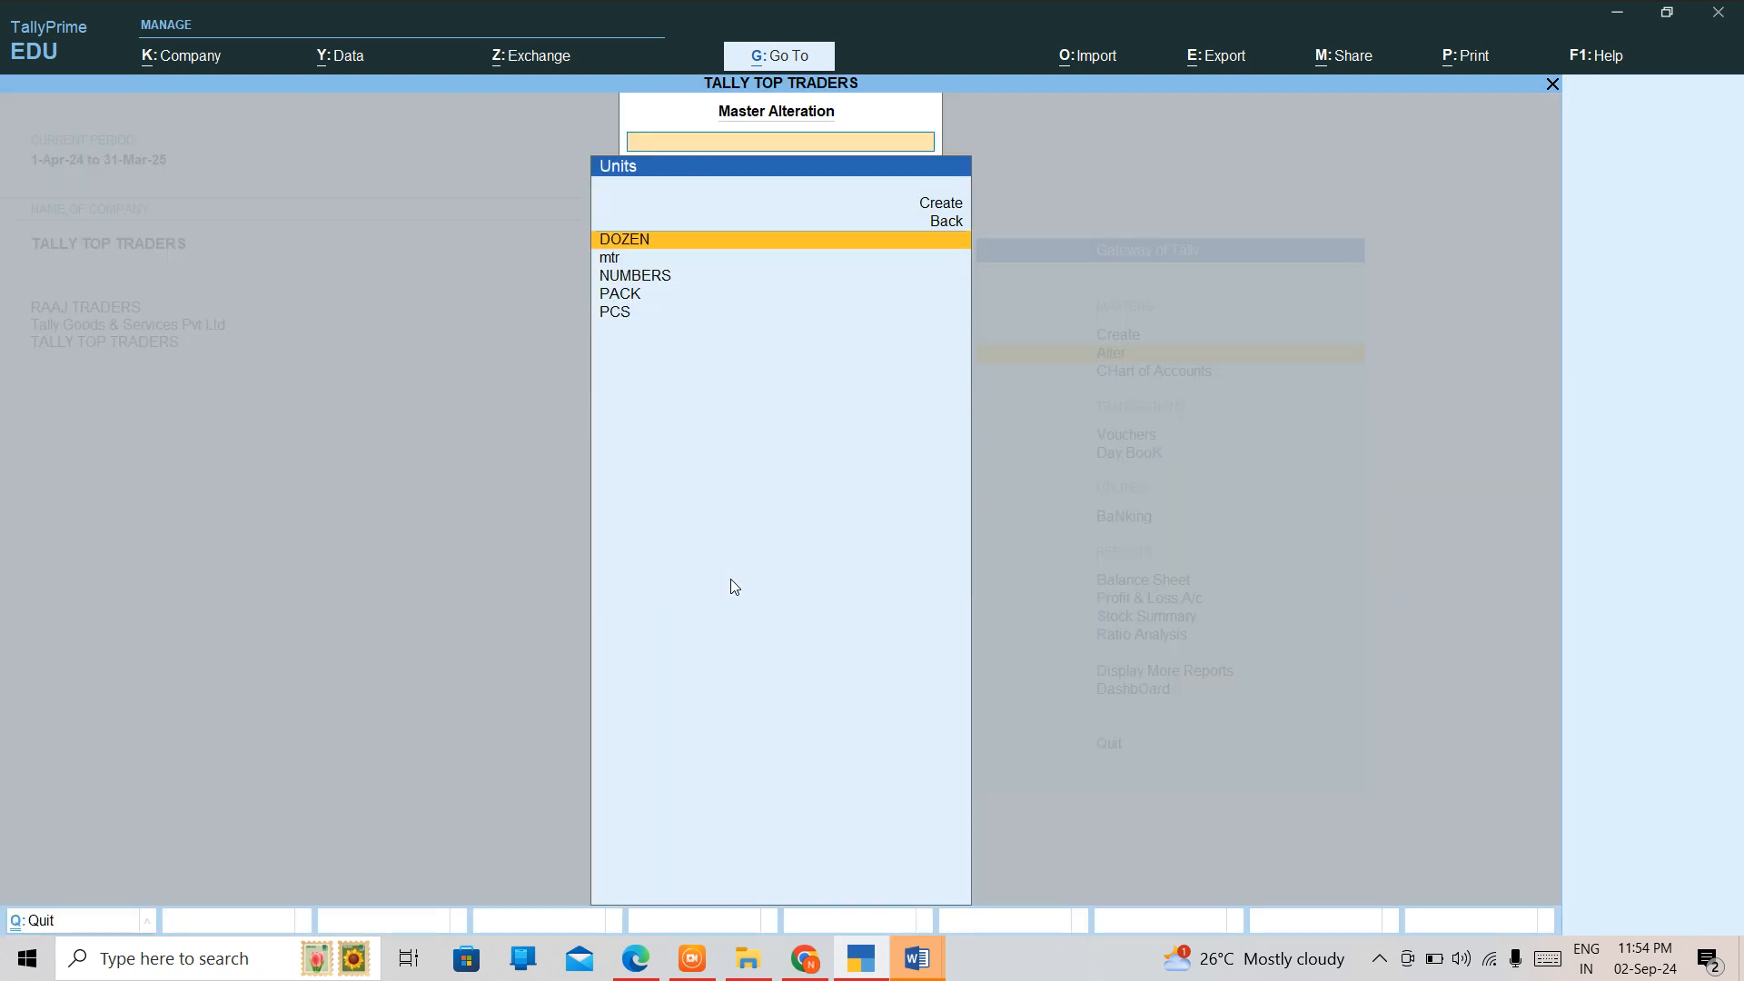
{"action": "key", "text": "Up"}
{"action": "key", "text": "Down"}
{"action": "key", "text": "Down"}
{"action": "key", "text": "Down"}
{"action": "key", "text": "Up"}
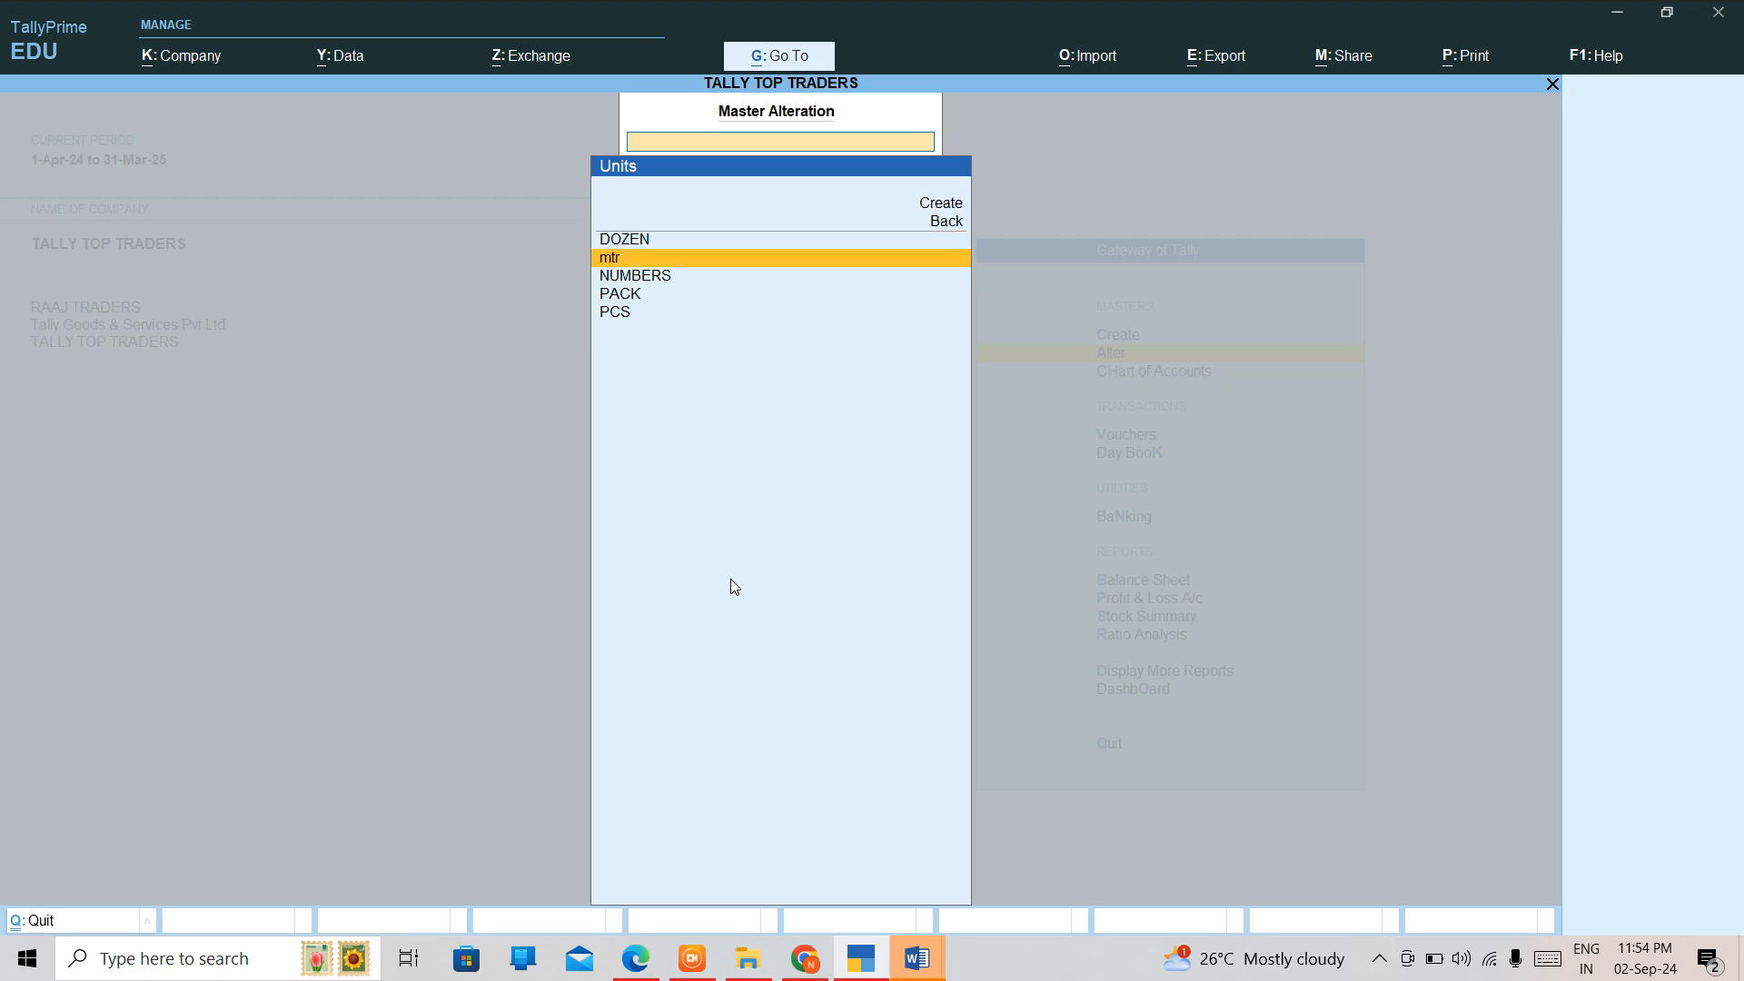
{"action": "key", "text": "Down"}
{"action": "key", "text": "Down"}
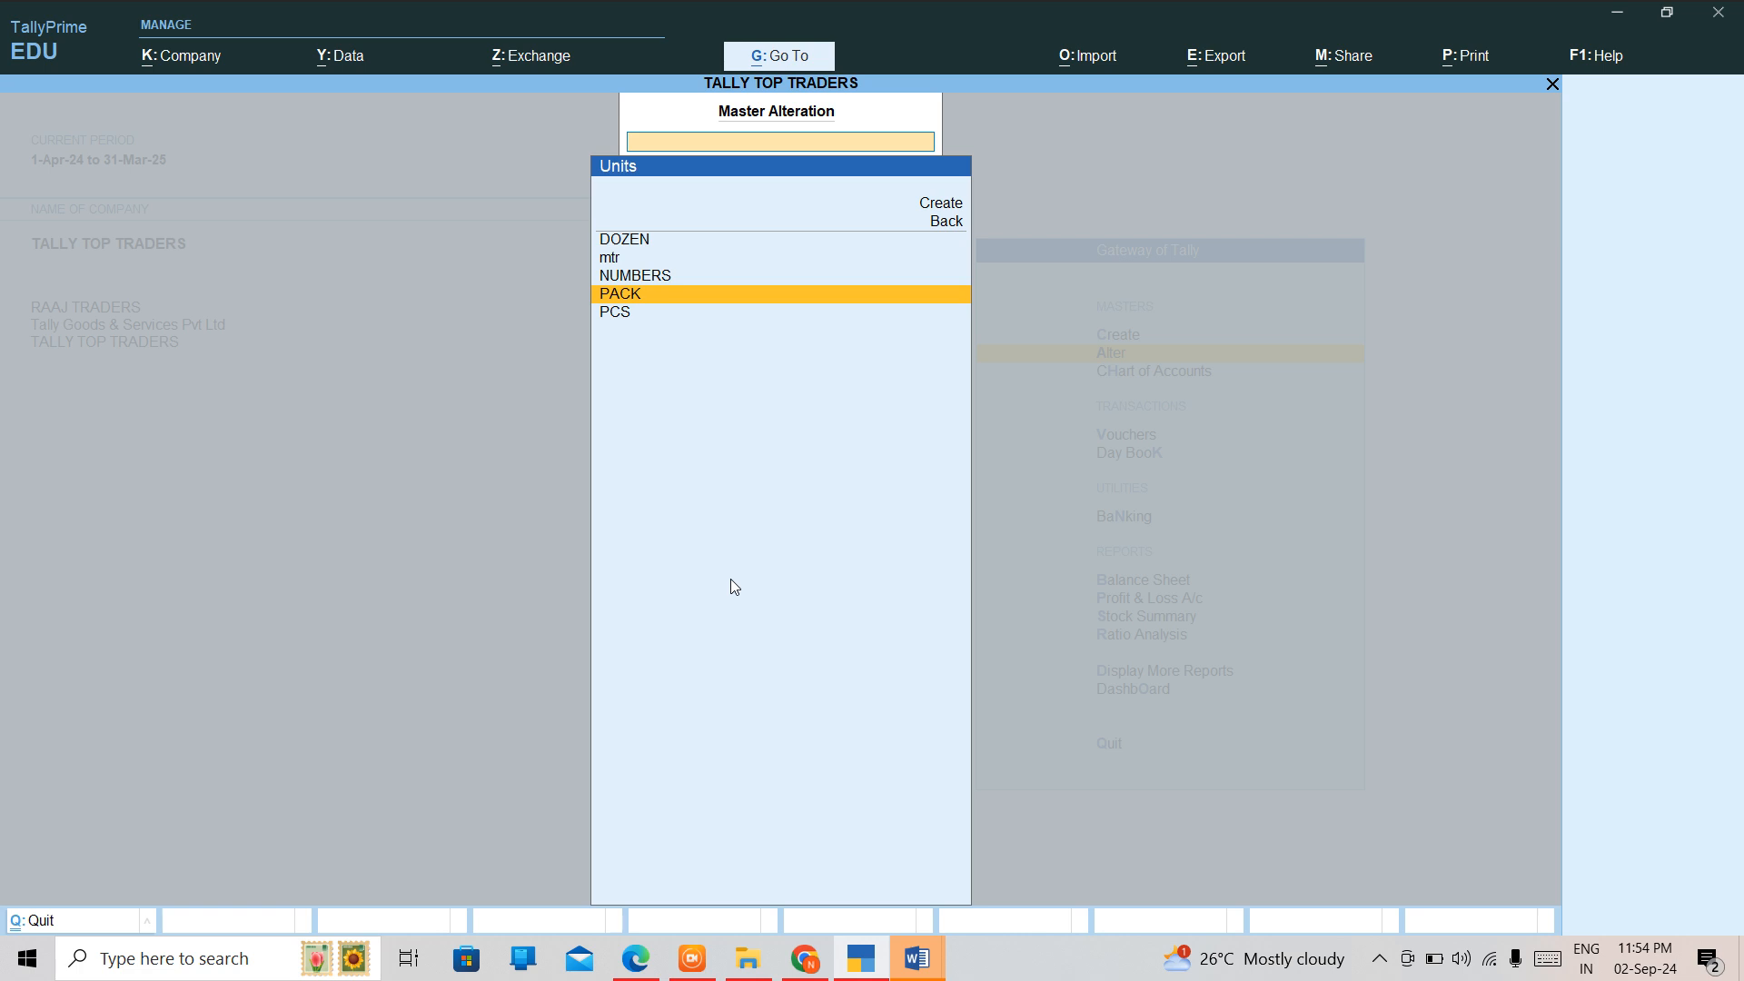